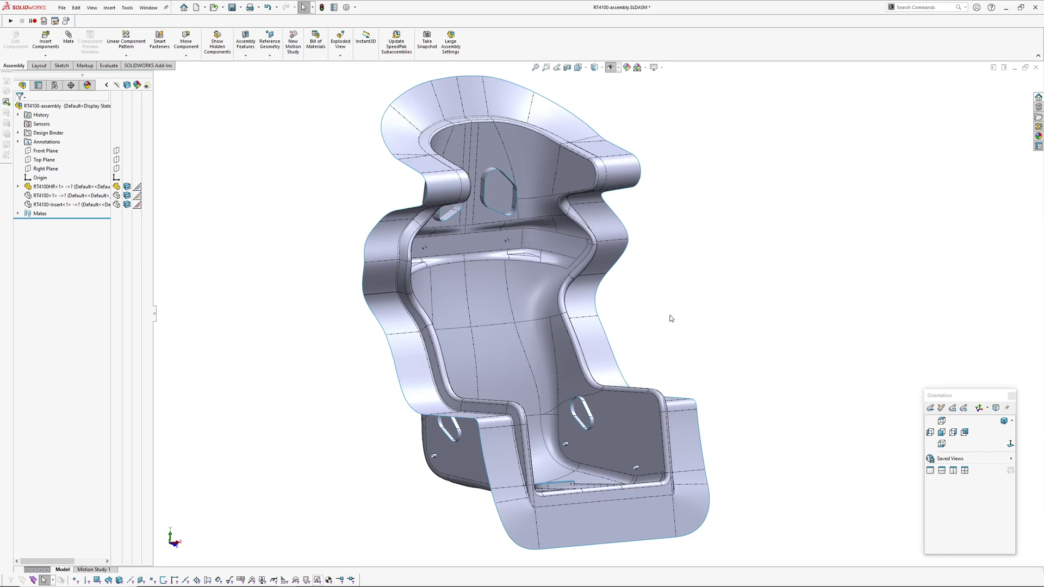
Examine the RT4100HR seat and its surrounding flange from several angles in the assembly
middle_drag(671, 317, 652, 286)
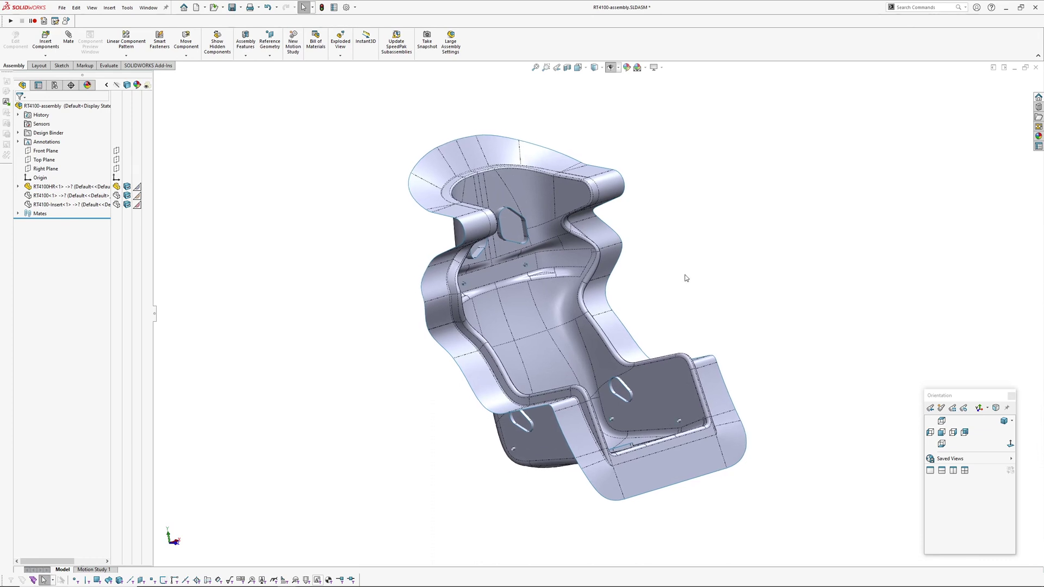
middle_drag(683, 282, 668, 298)
scroll(667, 299, down, 2)
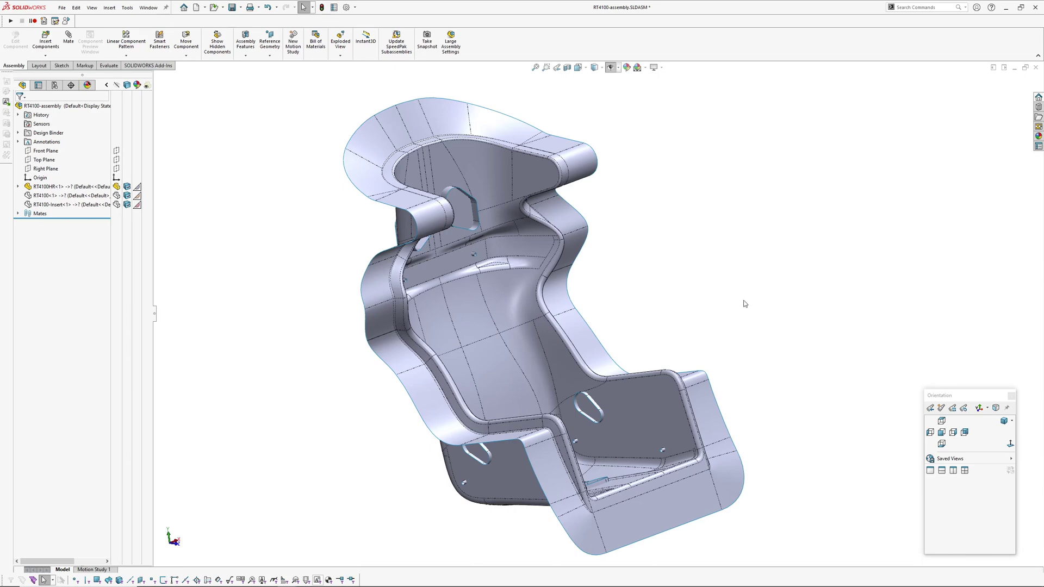
middle_drag(702, 294, 664, 289)
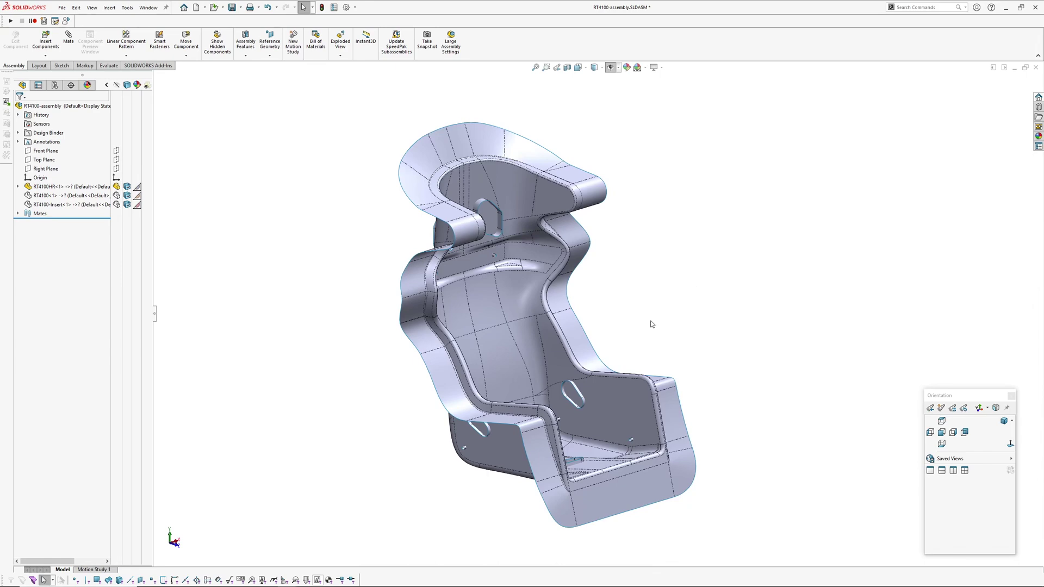
middle_drag(624, 310, 631, 280)
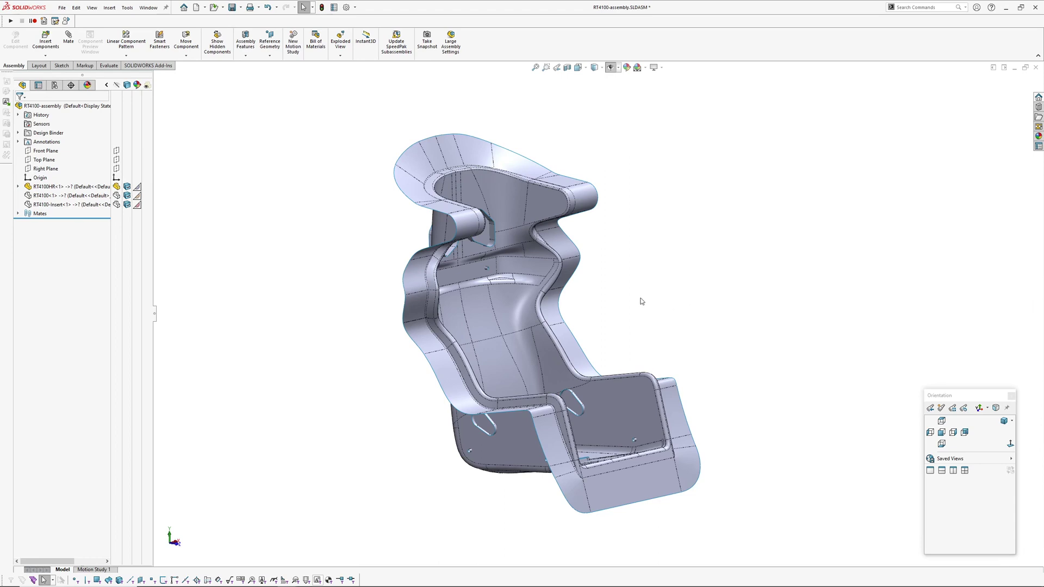
middle_drag(642, 296, 560, 278)
middle_drag(512, 405, 533, 215)
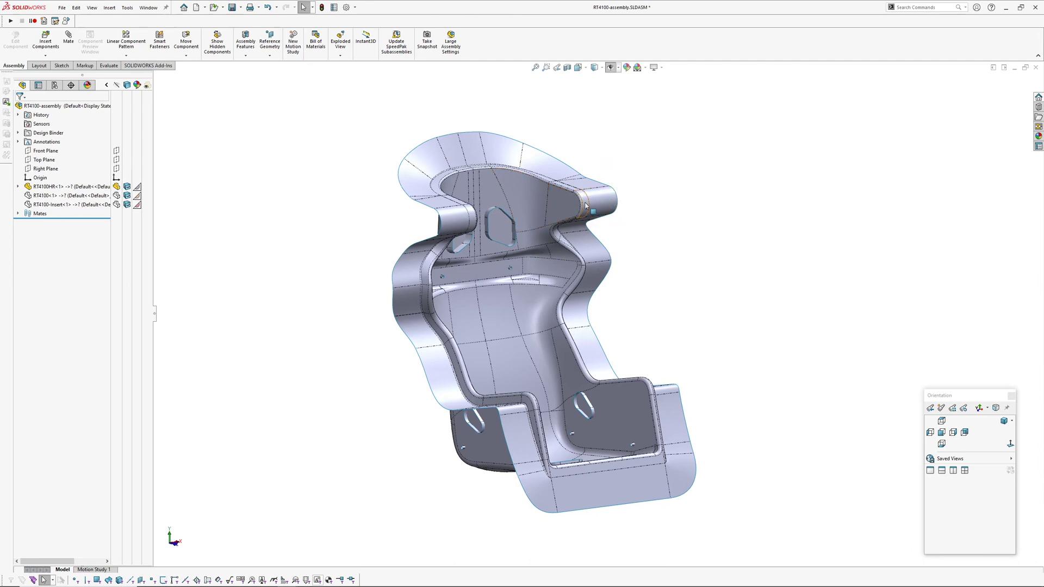
Show the RT4100 component and hide the RT4100HR component in the assembly
click(116, 196)
click(116, 186)
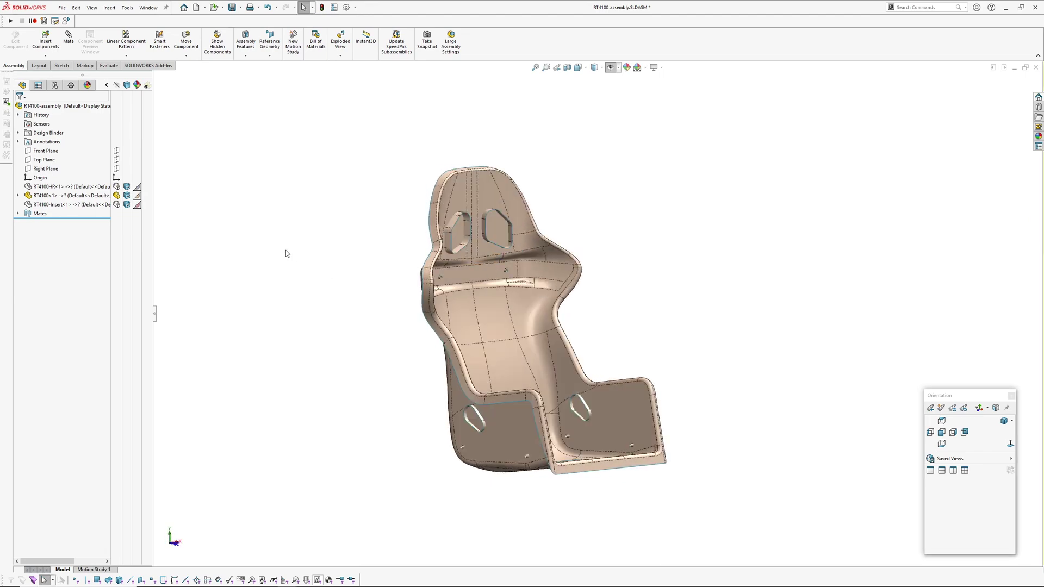
Switch to sizeComparison.SLDASM and compare the overlaid RT4100 and RT4100WT seats from several angles
click(148, 8)
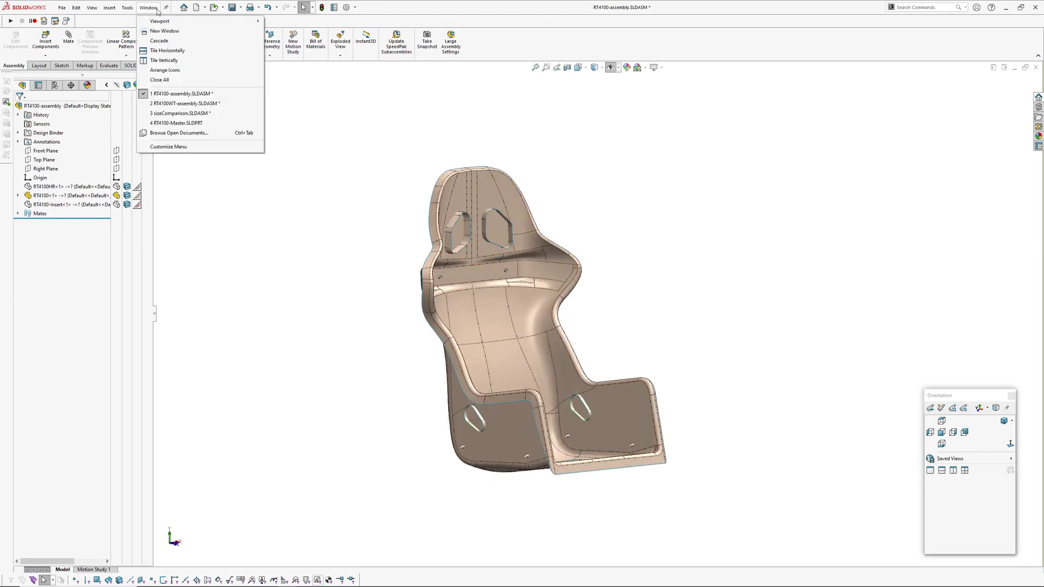
click(180, 113)
middle_drag(475, 257, 447, 219)
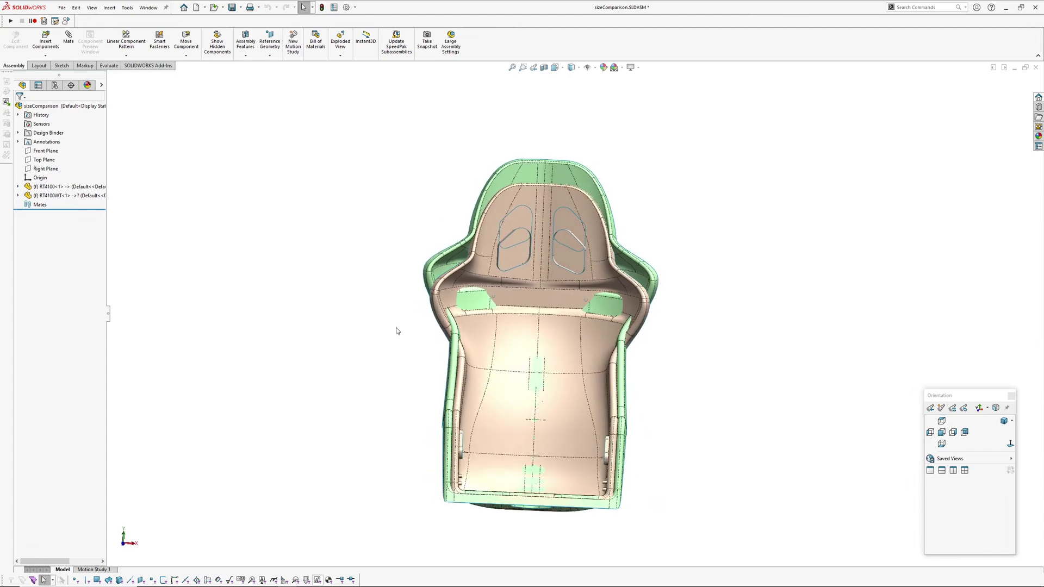
mouse_move(376, 343)
middle_down()
mouse_move(504, 340)
mouse_move(366, 340)
mouse_move(379, 338)
middle_up()
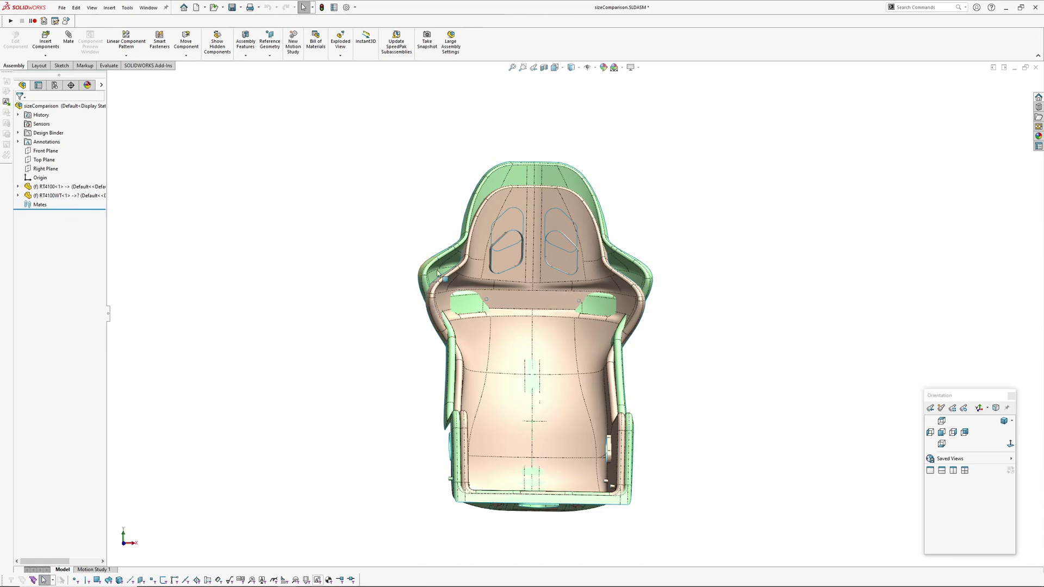
middle_drag(542, 255, 544, 291)
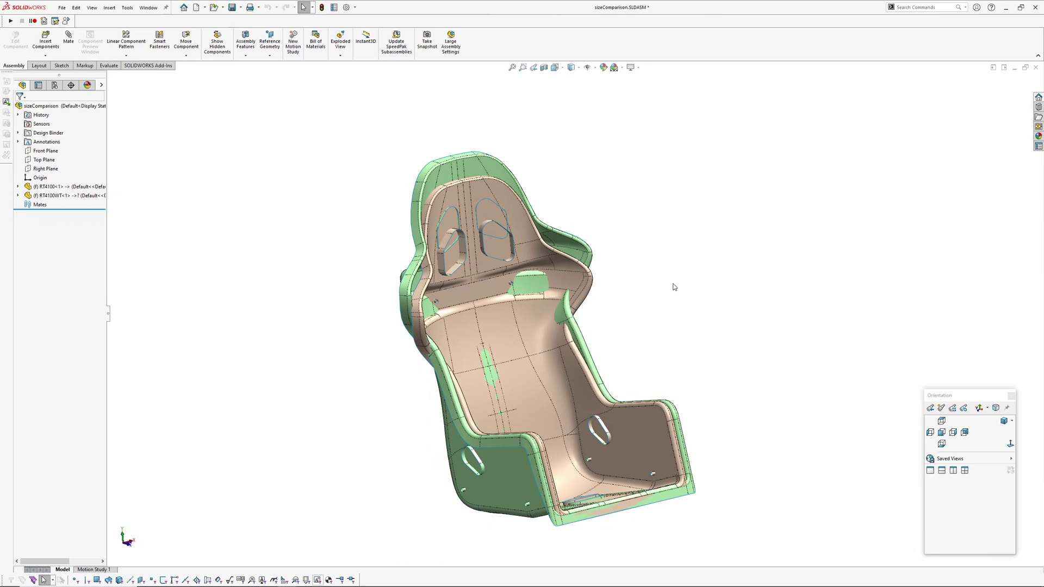
Return to RT4100-assembly.SLDASM and show the RT4100-Insert and RT4100HR components alongside the RT4100 seat
click(148, 7)
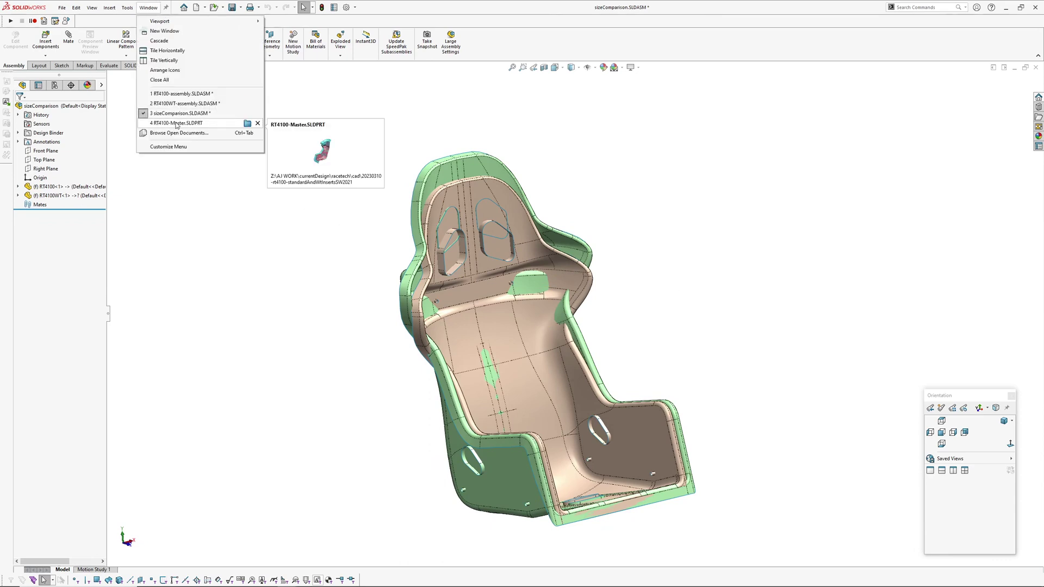
click(179, 94)
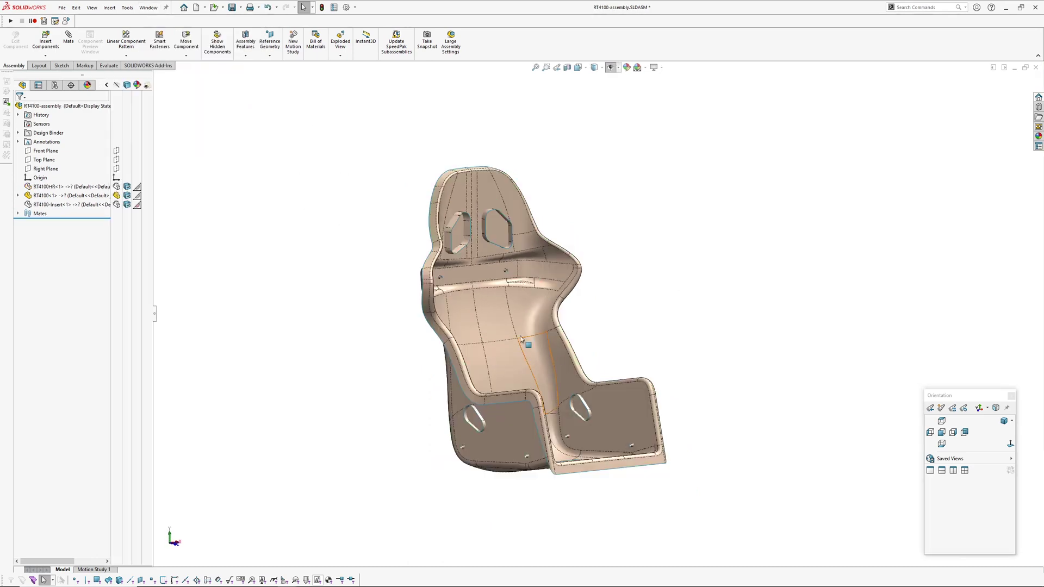
mouse_move(470, 313)
middle_down()
mouse_move(501, 285)
mouse_move(474, 311)
middle_up()
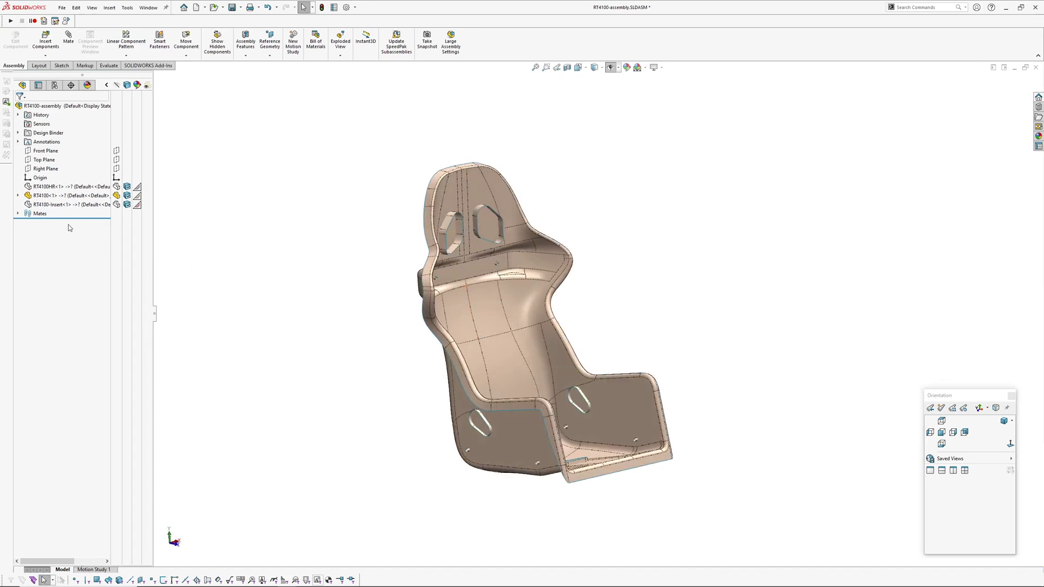
click(116, 204)
middle_drag(473, 265, 324, 284)
middle_drag(523, 326, 647, 275)
click(116, 186)
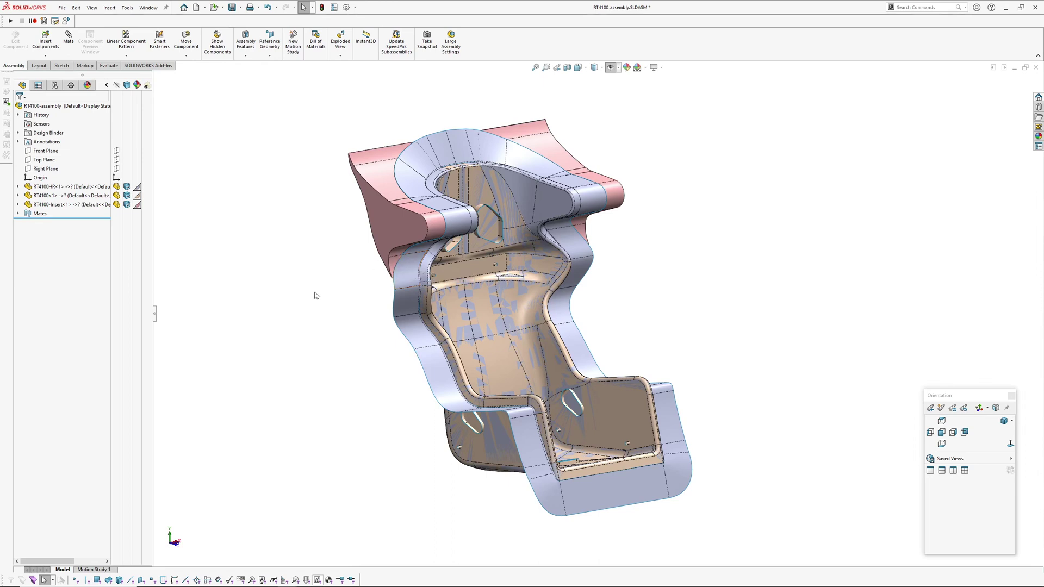
Review the references.png diagram of master and part relationships in Windows Photo Viewer, and return to the SOLIDWORKS assembly
key(alt+Tab)
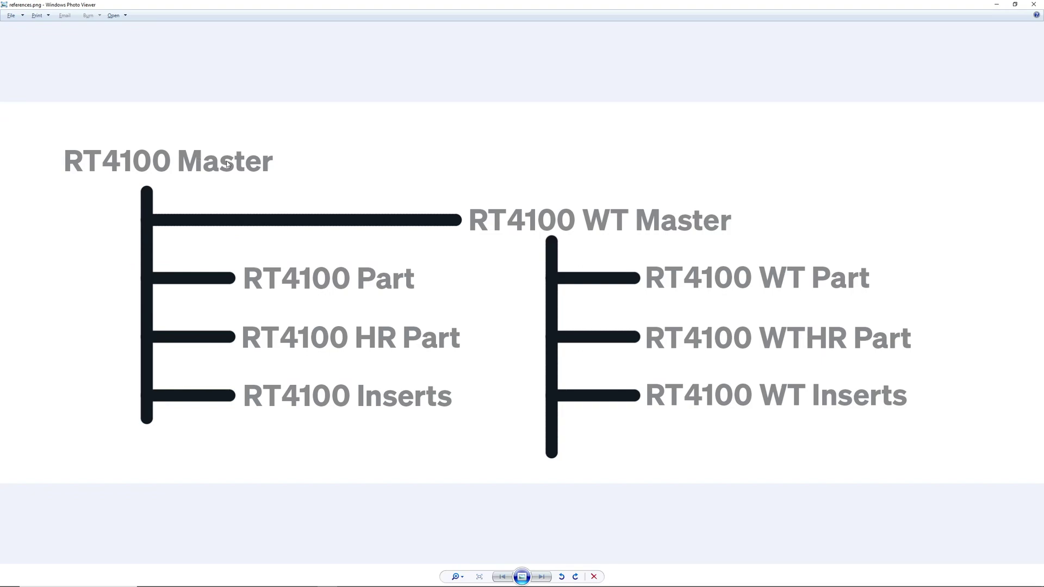
key(alt+Tab)
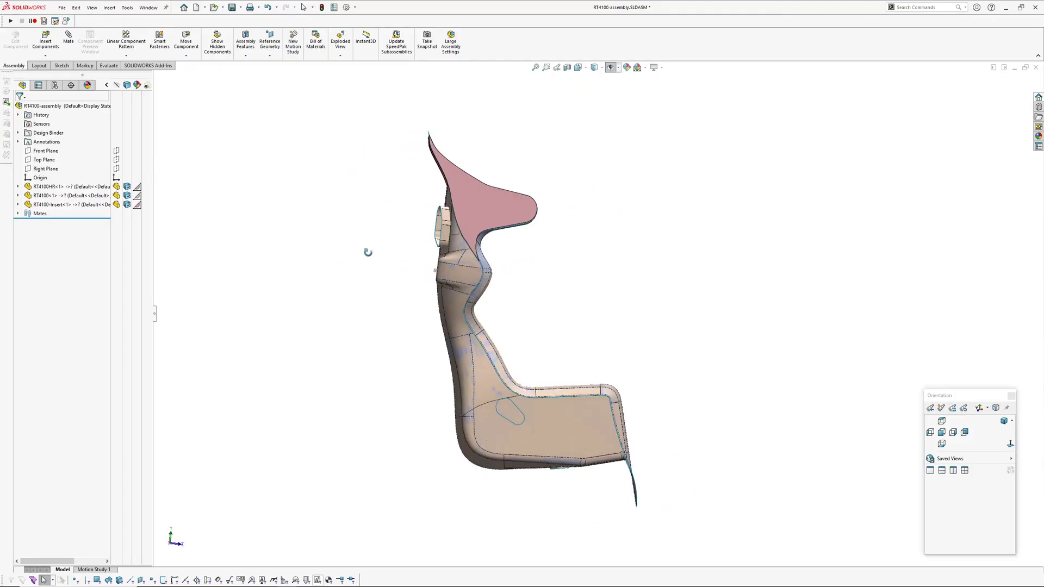
middle_drag(348, 252, 637, 224)
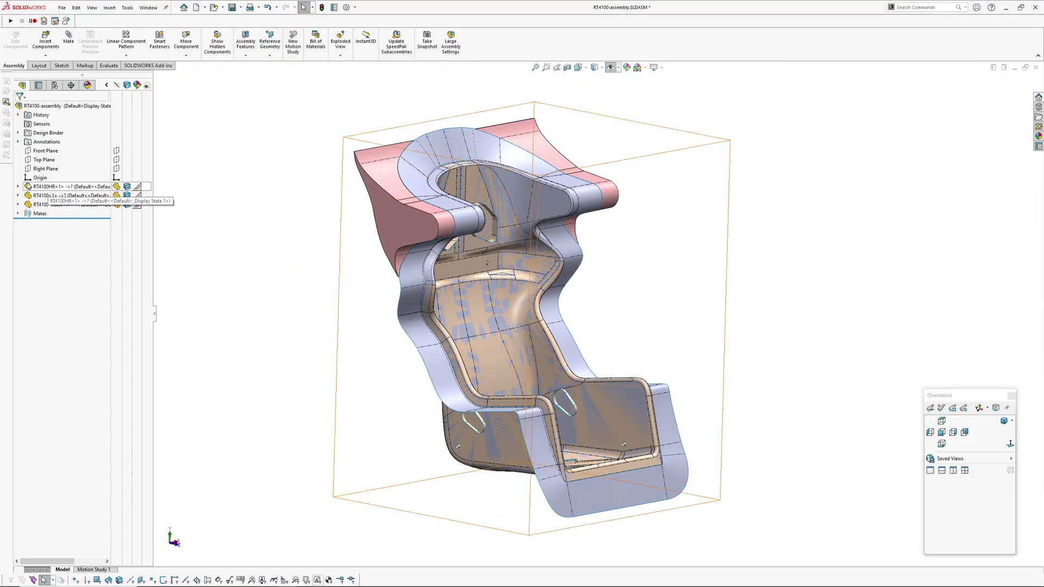
Open the RT4100 part, view the whole seat and select its Body-Delete/Keep 1 feature
middle_drag(569, 261, 563, 313)
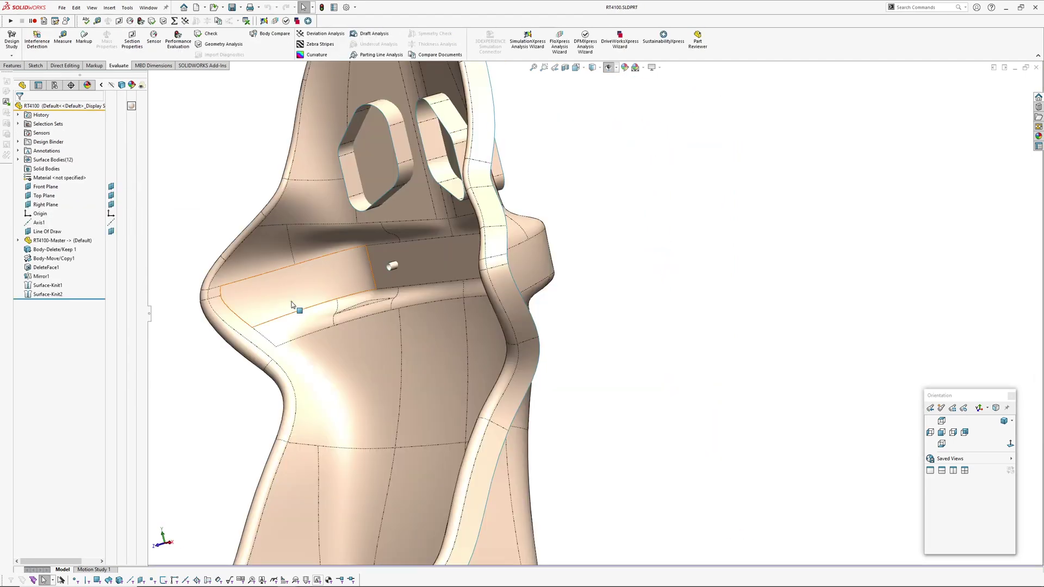
scroll(294, 304, up, 5)
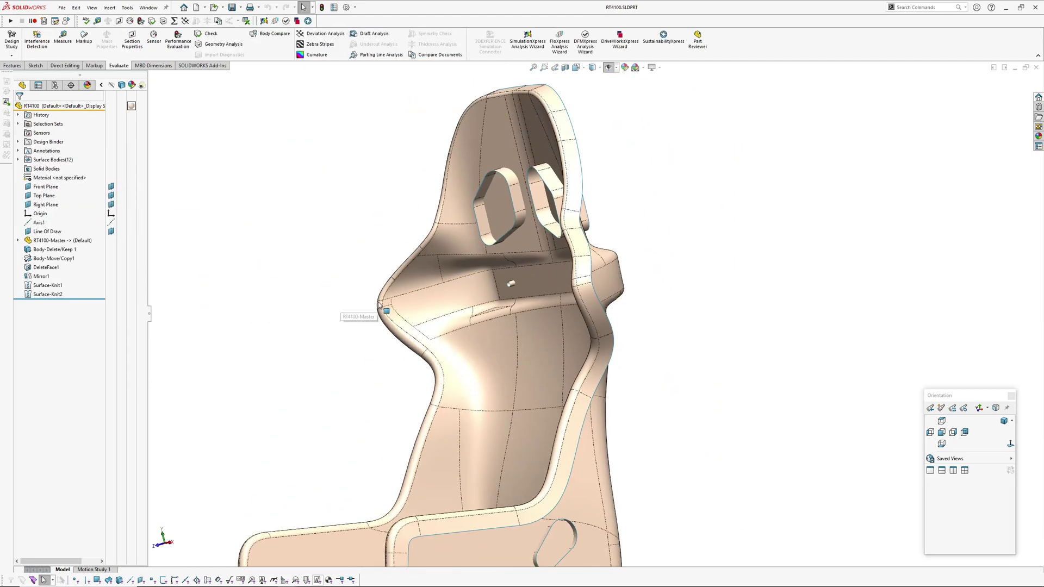
middle_drag(375, 281, 517, 369)
scroll(488, 283, up, 1)
scroll(522, 351, down, 1)
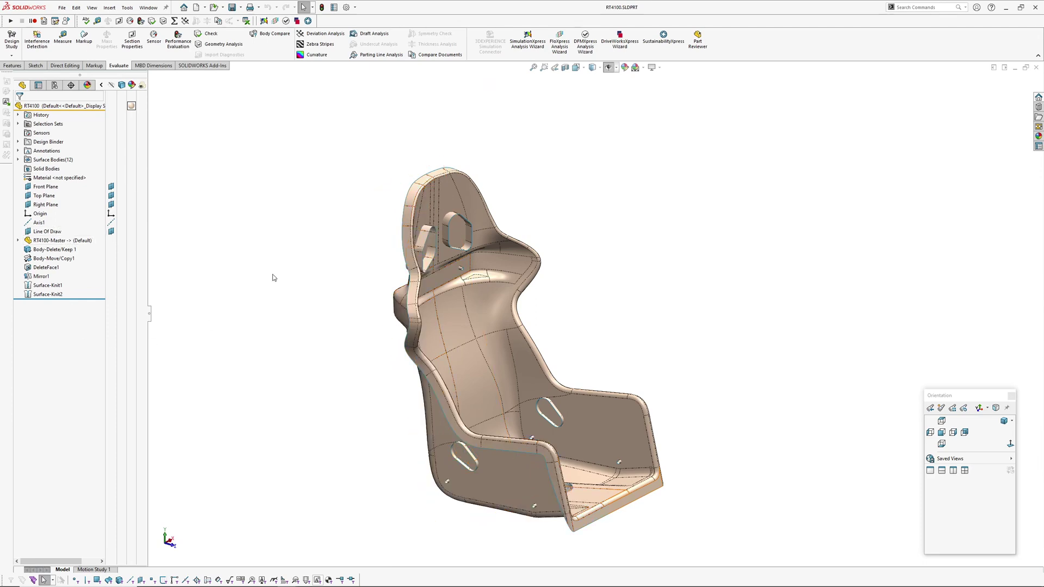
click(57, 251)
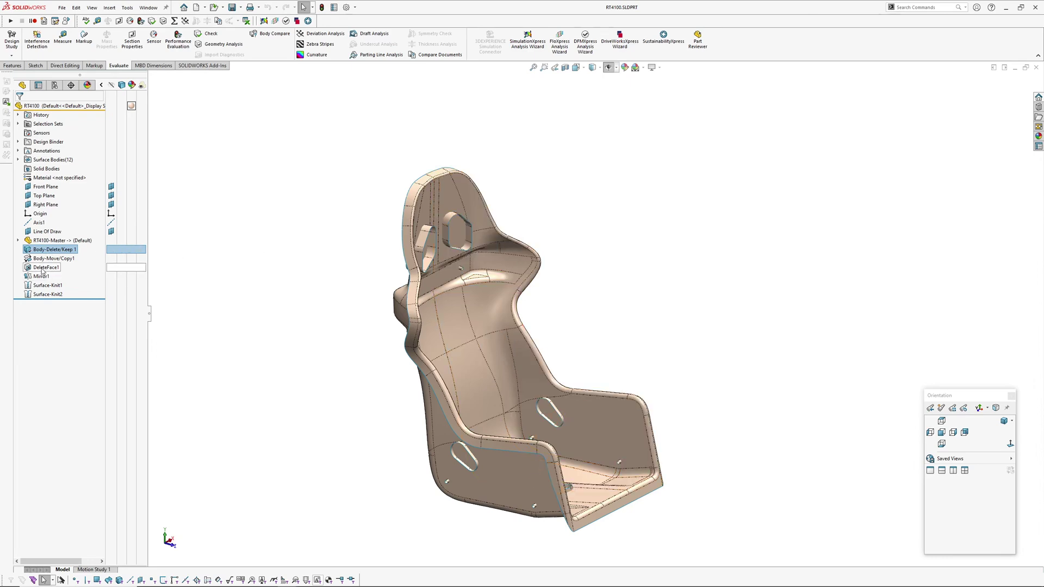
Examine the upper harness slots, shoulder area and front of the RT4100 seat shell
middle_drag(482, 209, 456, 217)
key(ctrl+1)
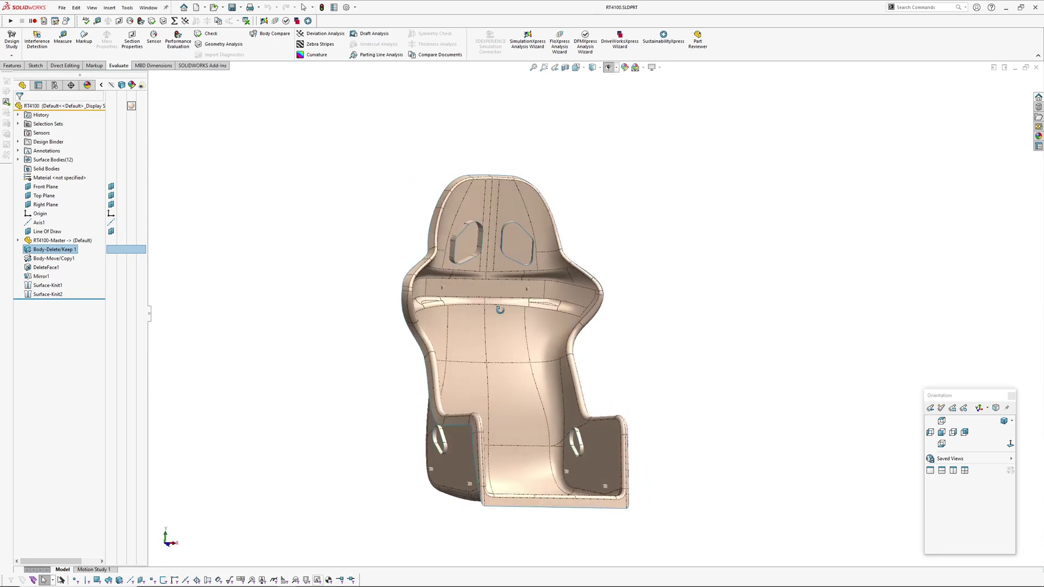
scroll(482, 261, down, 5)
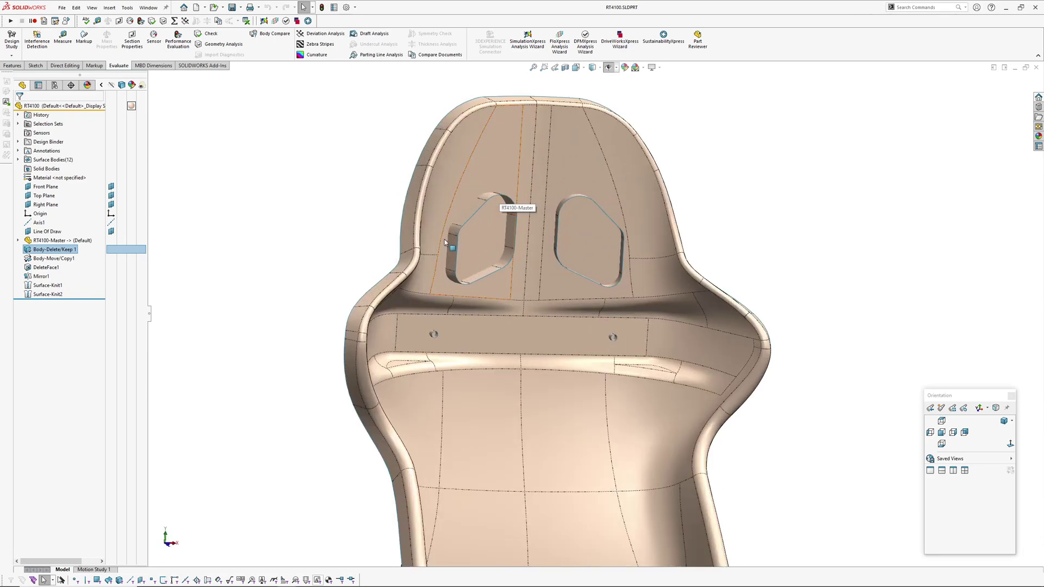
middle_drag(519, 265, 497, 267)
scroll(496, 268, up, 3)
middle_drag(564, 467, 577, 277)
scroll(604, 261, up, 2)
middle_drag(620, 247, 498, 237)
scroll(541, 243, down, 3)
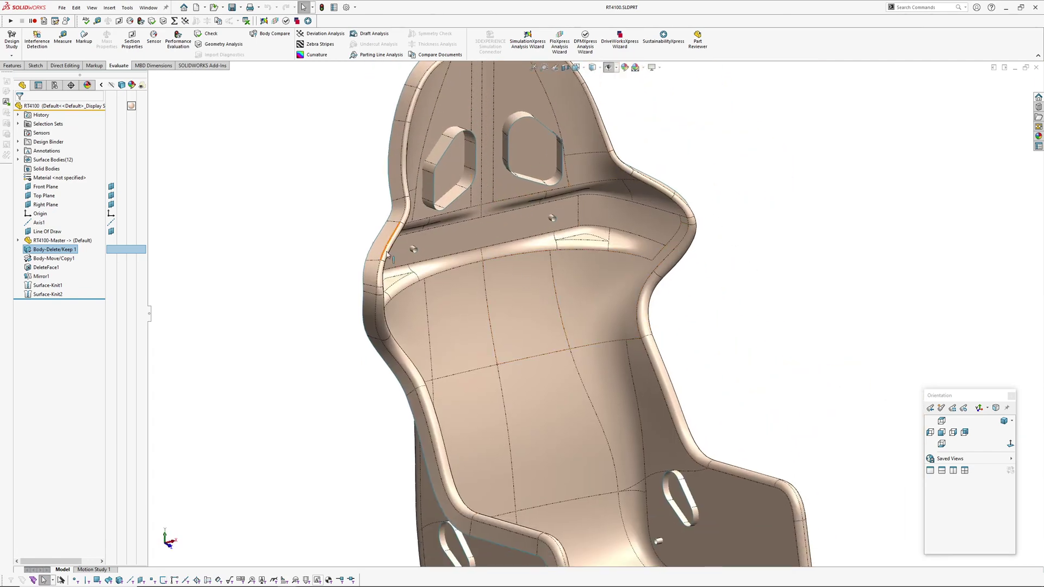
middle_drag(373, 298, 488, 381)
scroll(511, 372, up, 3)
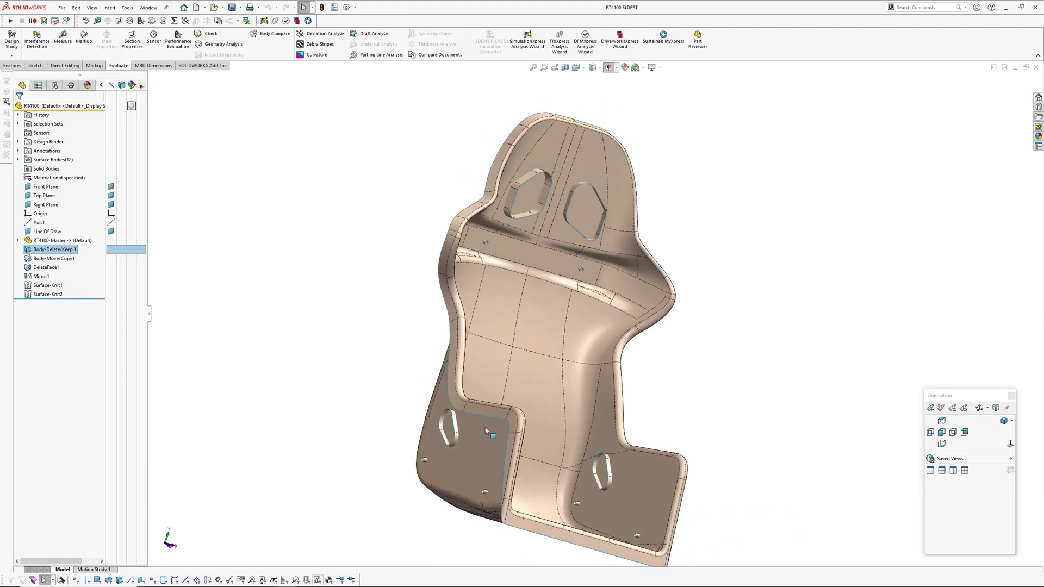
Examine the side belt slots, mounting points, base and back of the RT4100 seat shell
middle_drag(501, 429, 403, 450)
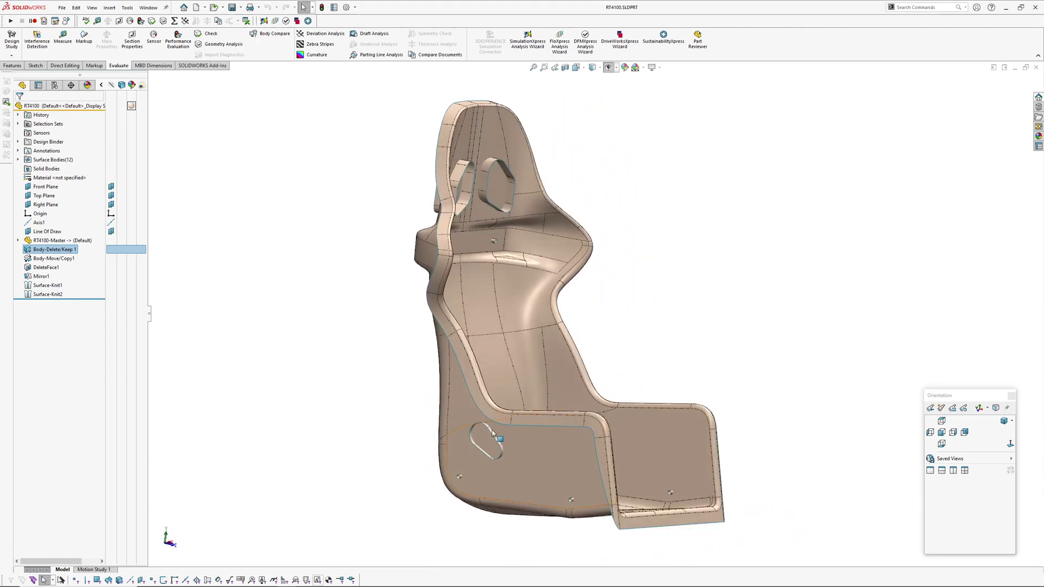
middle_drag(487, 428, 433, 408)
scroll(433, 408, down, 6)
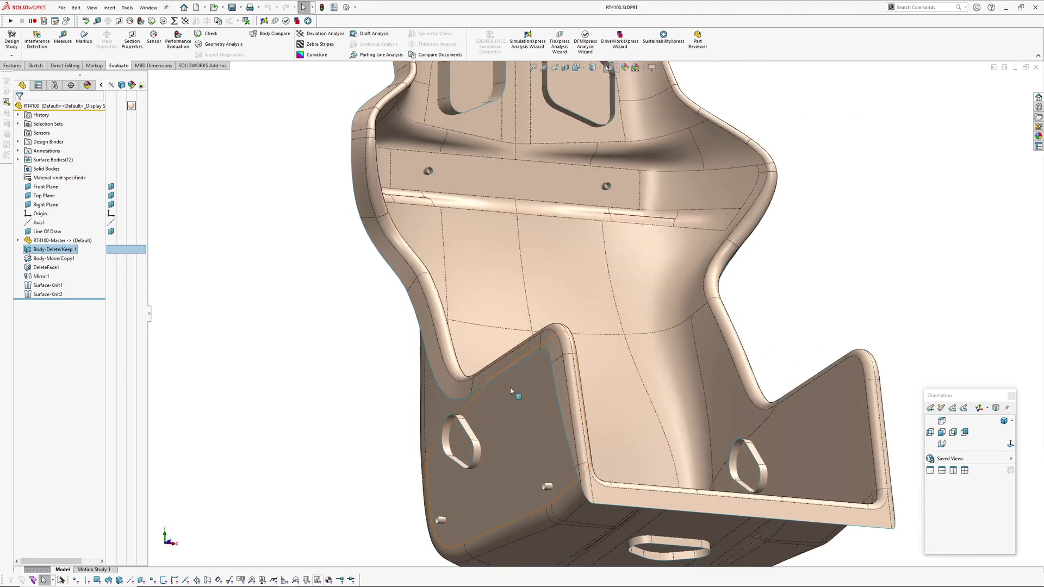
middle_drag(510, 407, 672, 364)
scroll(585, 340, up, 3)
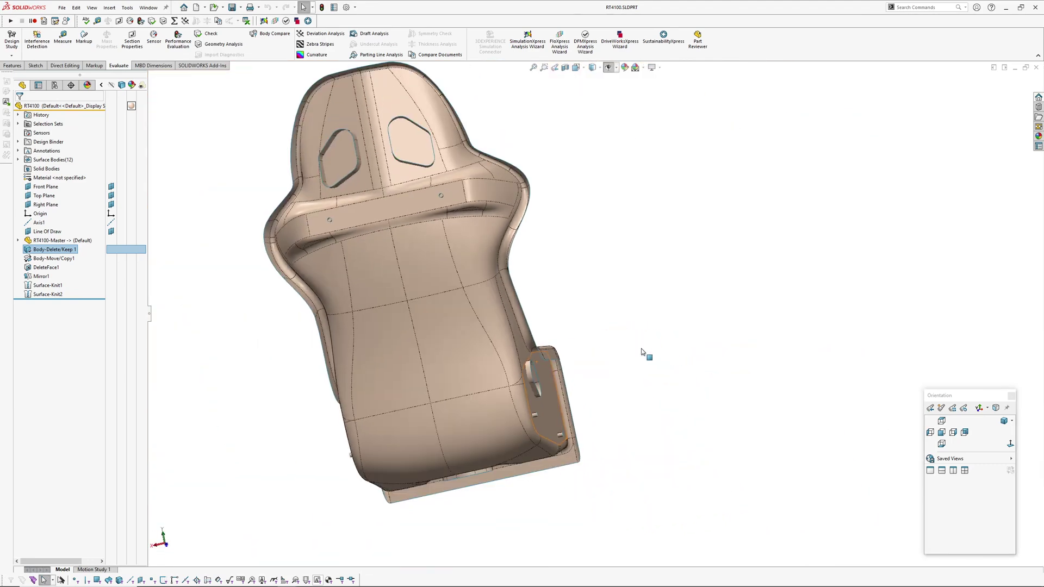
ctrl+middle_drag(433, 166, 442, 204)
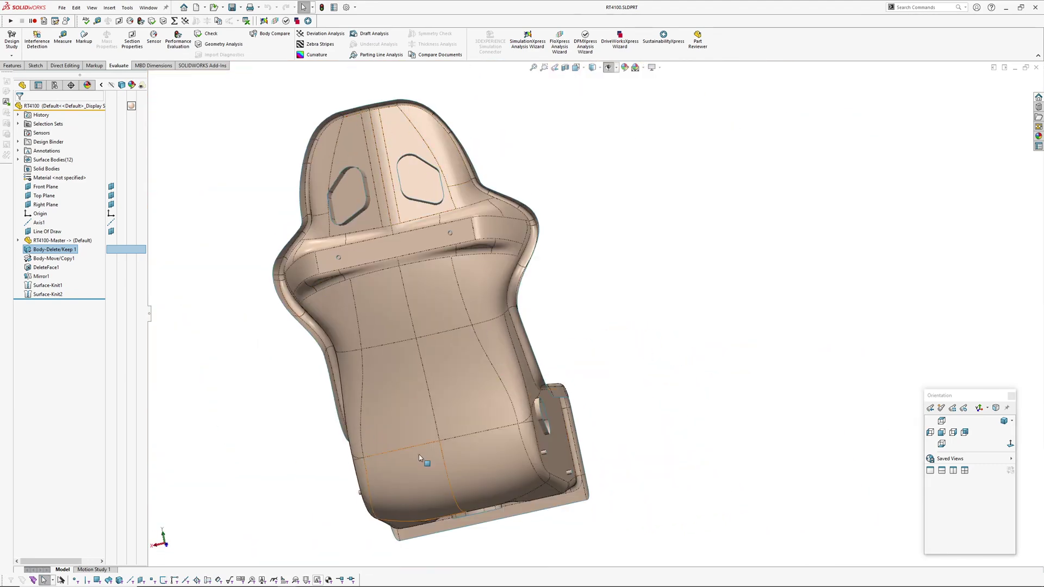
middle_drag(530, 367, 312, 408)
middle_drag(435, 342, 365, 135)
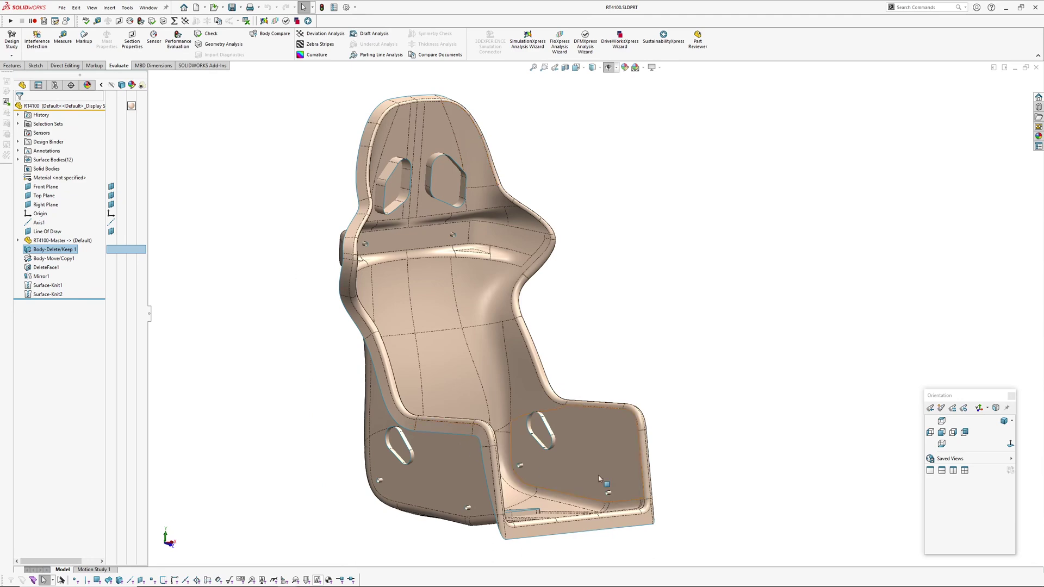
ctrl+middle_drag(543, 356, 587, 349)
middle_drag(658, 335, 599, 317)
middle_drag(487, 355, 294, 282)
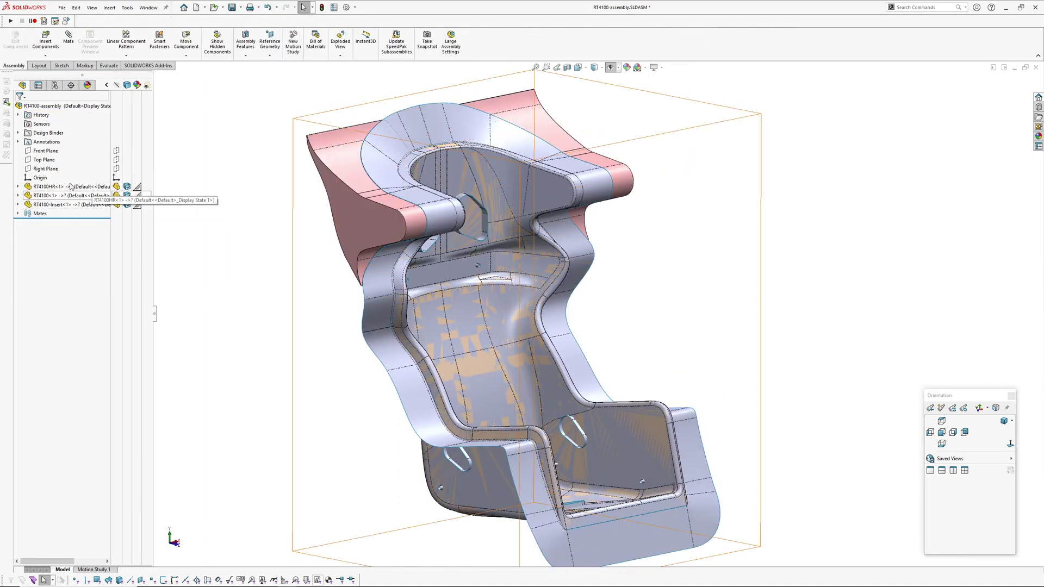
Open the RT4100HR part from the assembly and examine its head restraint and outer flange
click(82, 188)
click(89, 162)
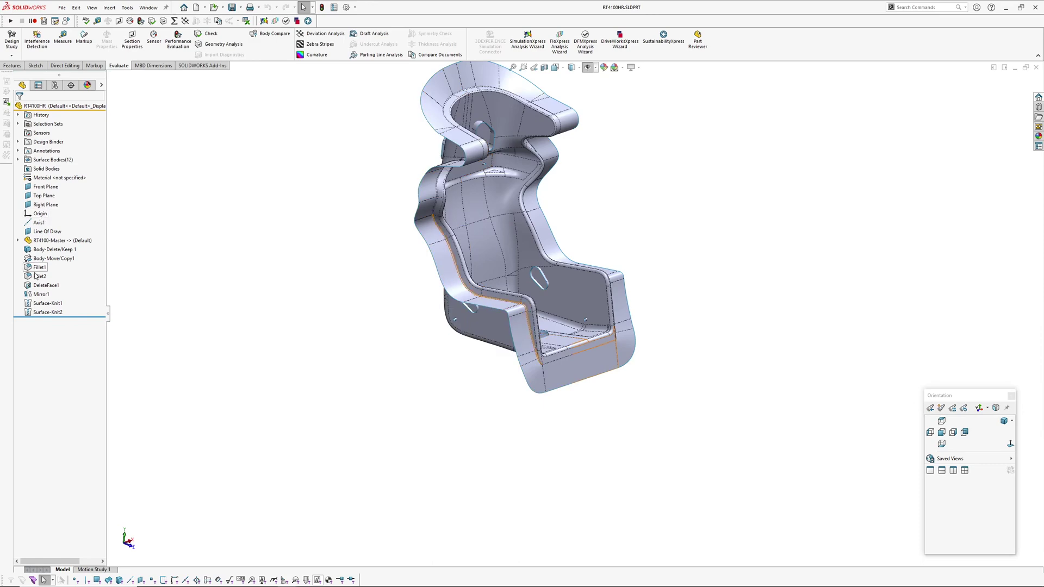
key(ctrl+1)
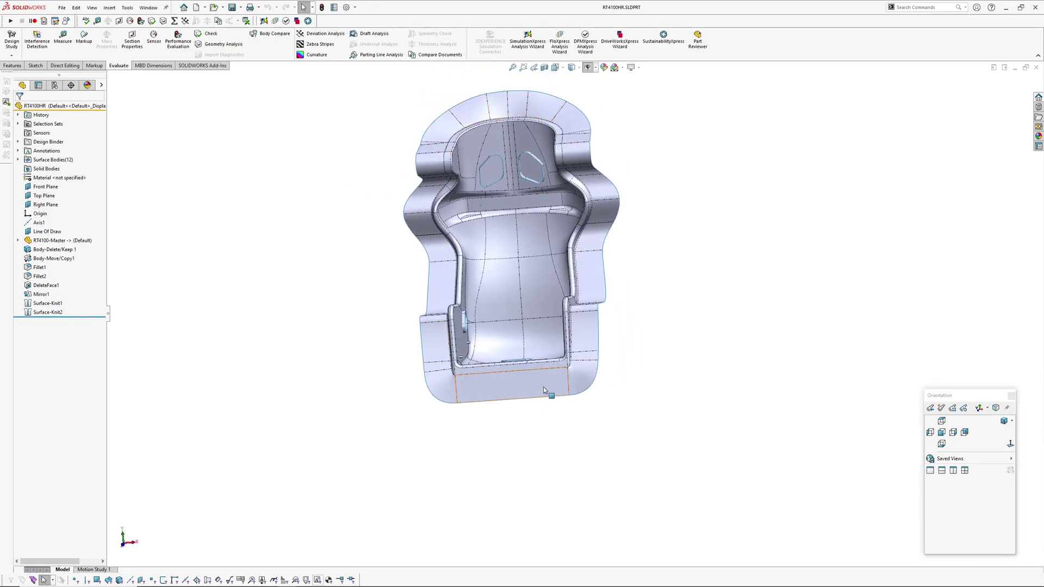
middle_drag(461, 124, 441, 176)
scroll(441, 176, up, 2)
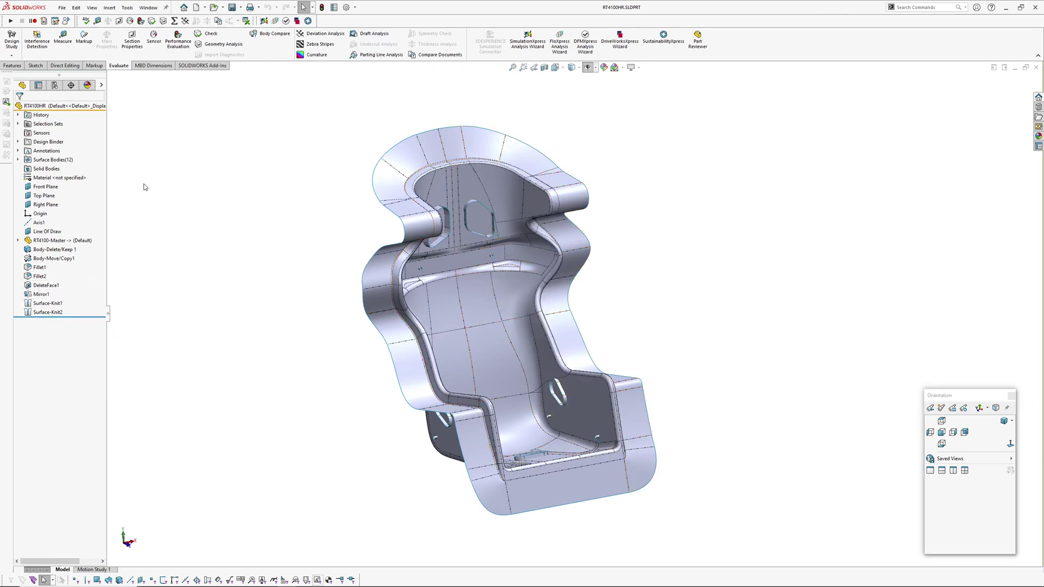
middle_drag(369, 210, 348, 201)
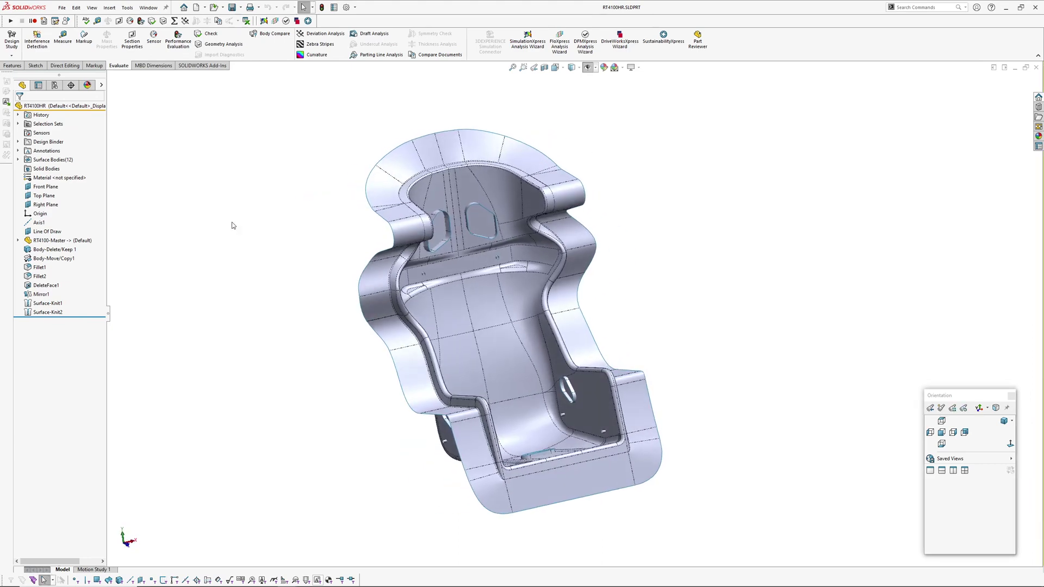
Return to the RT4100 assembly and hide the RT4100-Insert component to expose the back of the head area
key(ctrl+Tab)
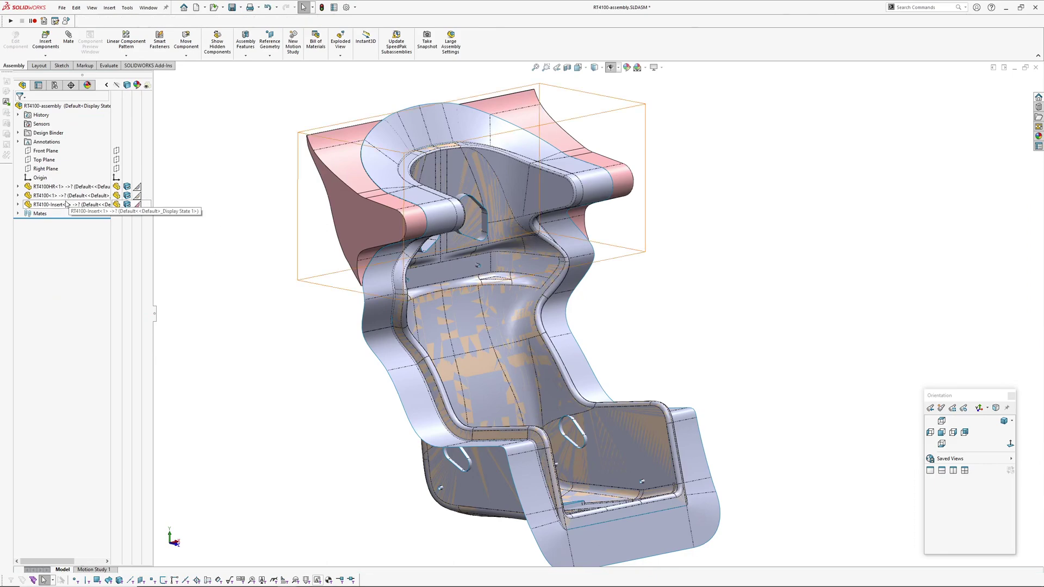
middle_drag(397, 239, 478, 207)
scroll(422, 231, down, 6)
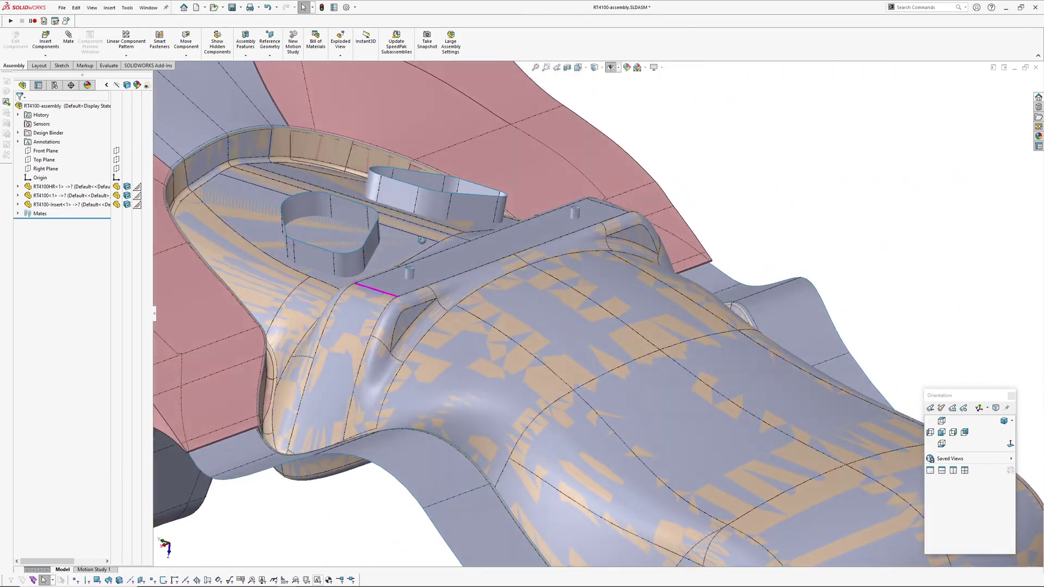
middle_drag(421, 231, 400, 247)
click(117, 206)
scroll(508, 321, up, 2)
middle_drag(507, 321, 471, 311)
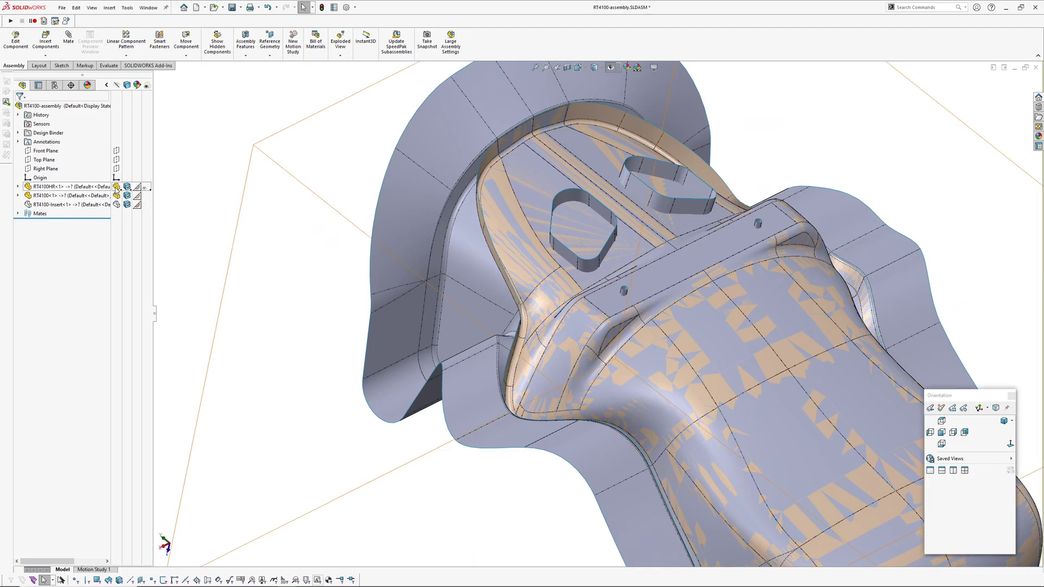
Toggle the visibility of RT4100HR, then hide the RT4100 component and show RT4100-Insert again
click(117, 186)
click(117, 186)
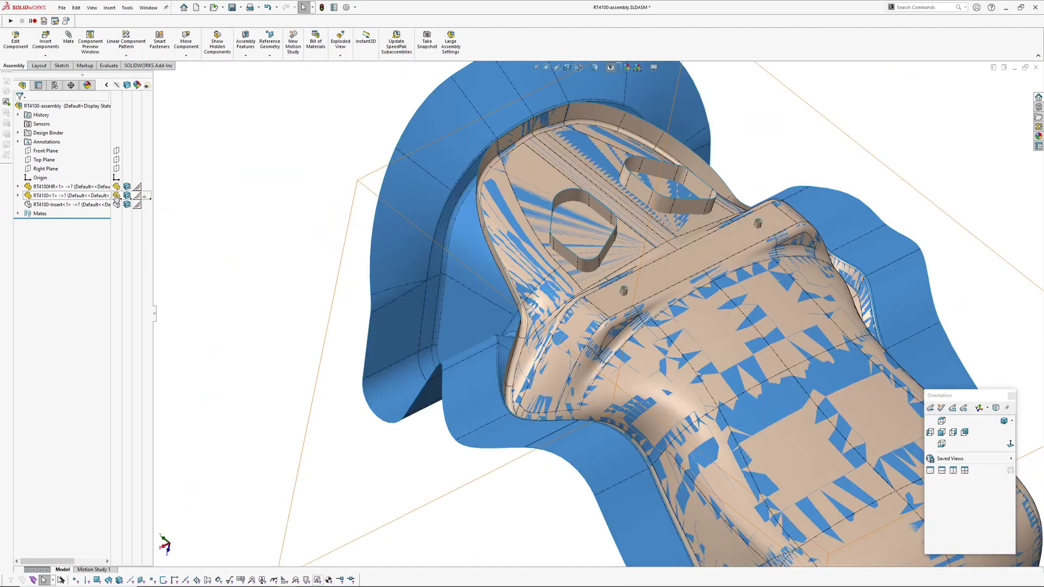
click(117, 195)
middle_drag(479, 280, 418, 412)
click(117, 205)
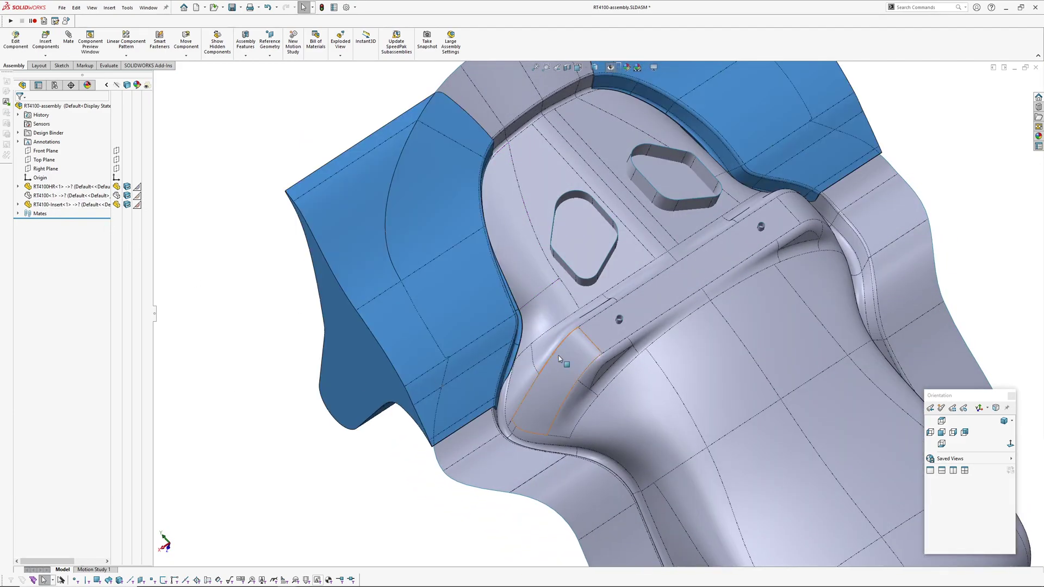
middle_drag(462, 271, 481, 217)
click(234, 345)
Examine how the insert meets the RT4100HR head restraint from the back and front of the seat
scroll(368, 364, up, 2)
ctrl+middle_drag(618, 276, 482, 189)
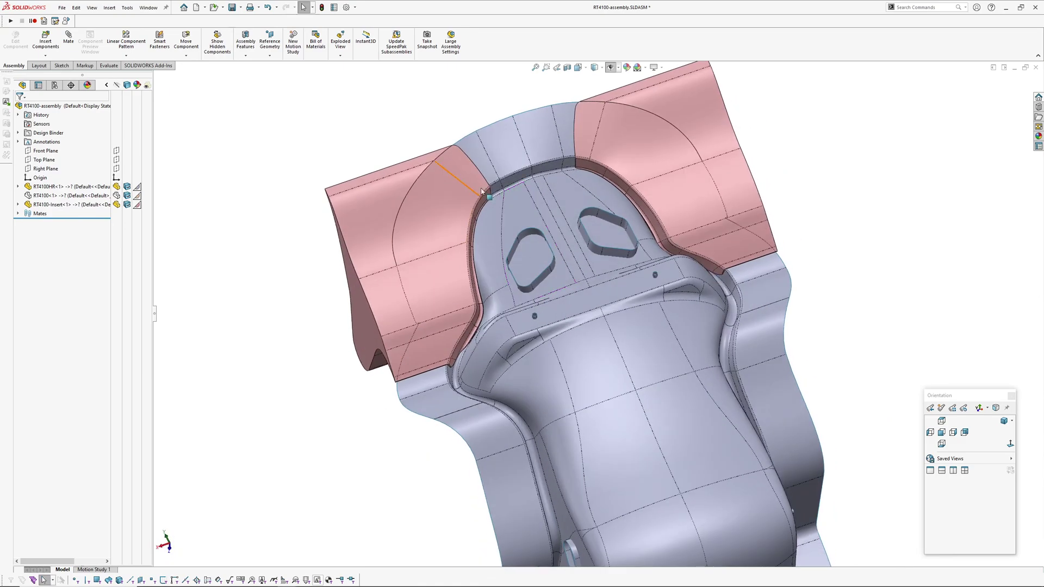
middle_drag(427, 388, 553, 298)
scroll(554, 301, up, 2)
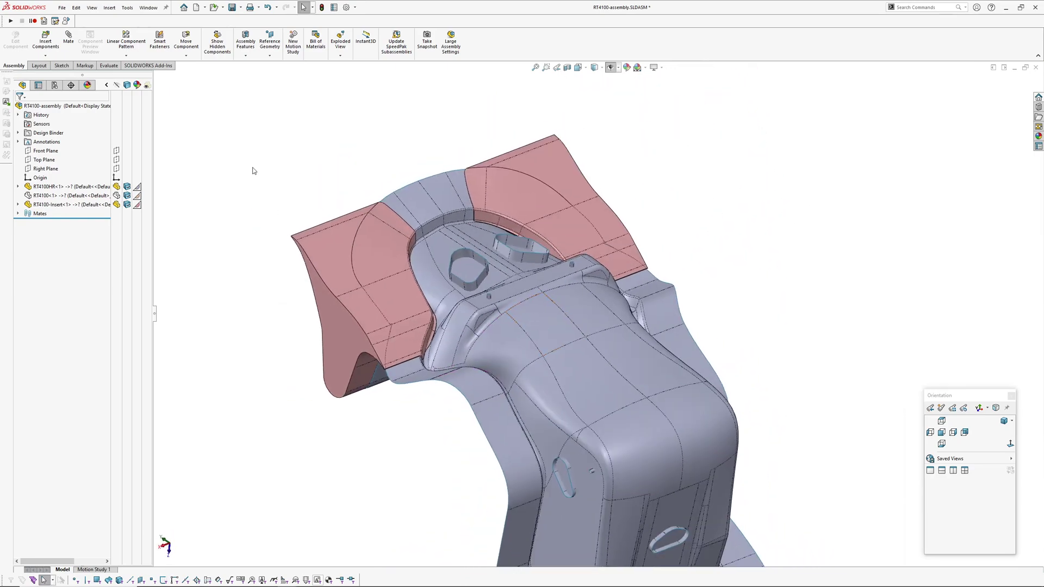
middle_drag(326, 217, 419, 265)
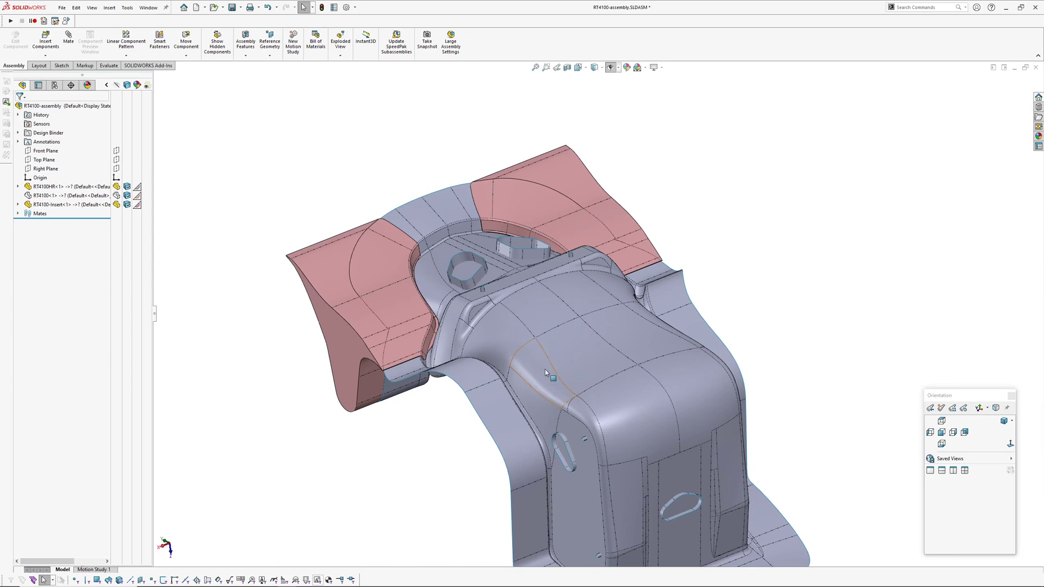
middle_drag(539, 369, 370, 386)
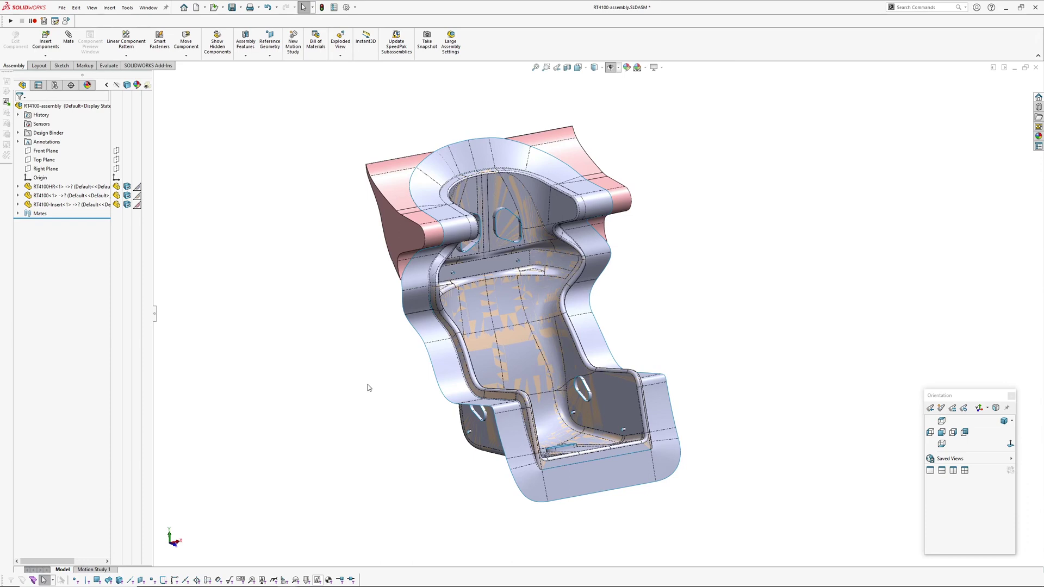
mouse_move(370, 382)
middle_down()
mouse_move(375, 375)
mouse_move(370, 383)
middle_up()
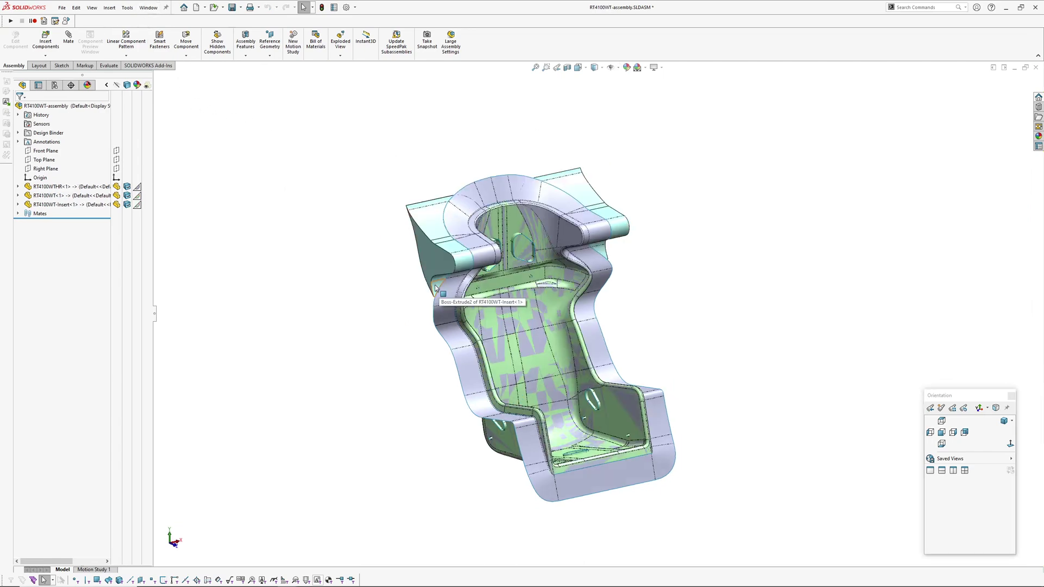
View the whole seat in the RT4100WT assembly
middle_drag(437, 291, 472, 285)
scroll(625, 299, down, 1)
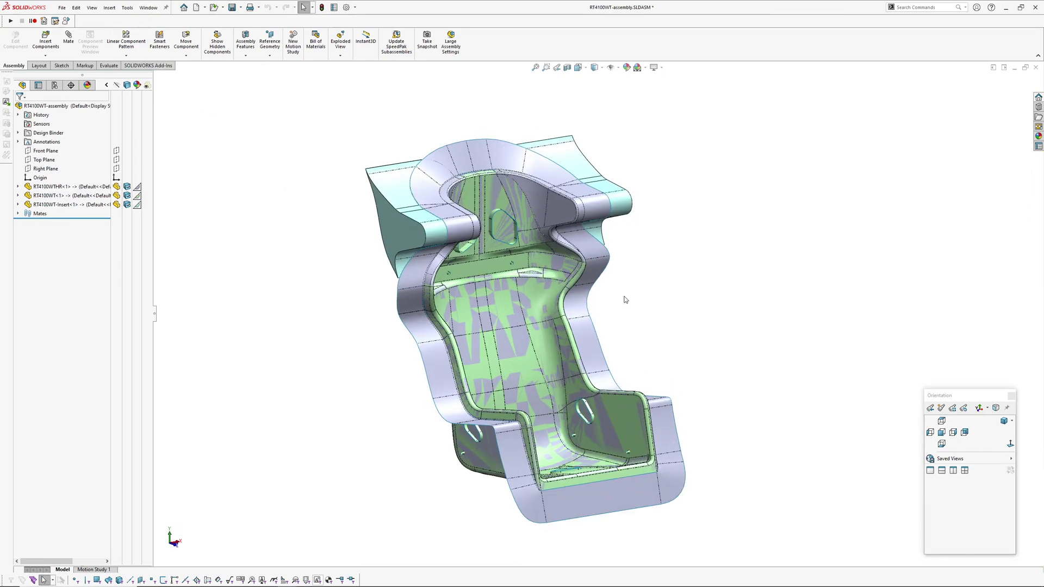
ctrl+middle_drag(626, 298, 646, 274)
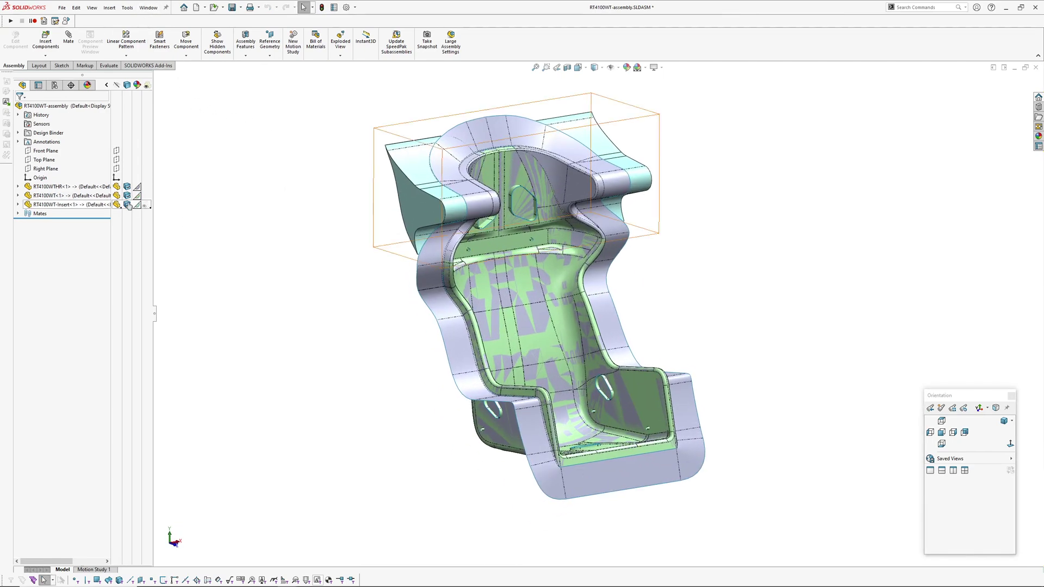
Open the RT4100WTHR part from the assembly and examine its head restraint and outer flange
click(56, 188)
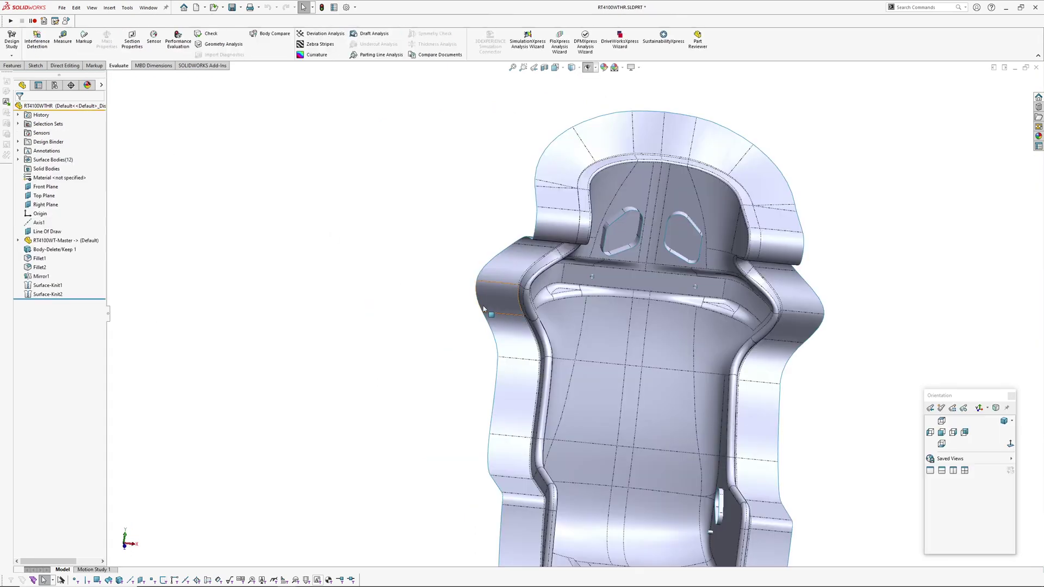
scroll(476, 233, down, 5)
middle_drag(476, 233, 454, 262)
scroll(453, 262, down, 2)
scroll(454, 262, up, 1)
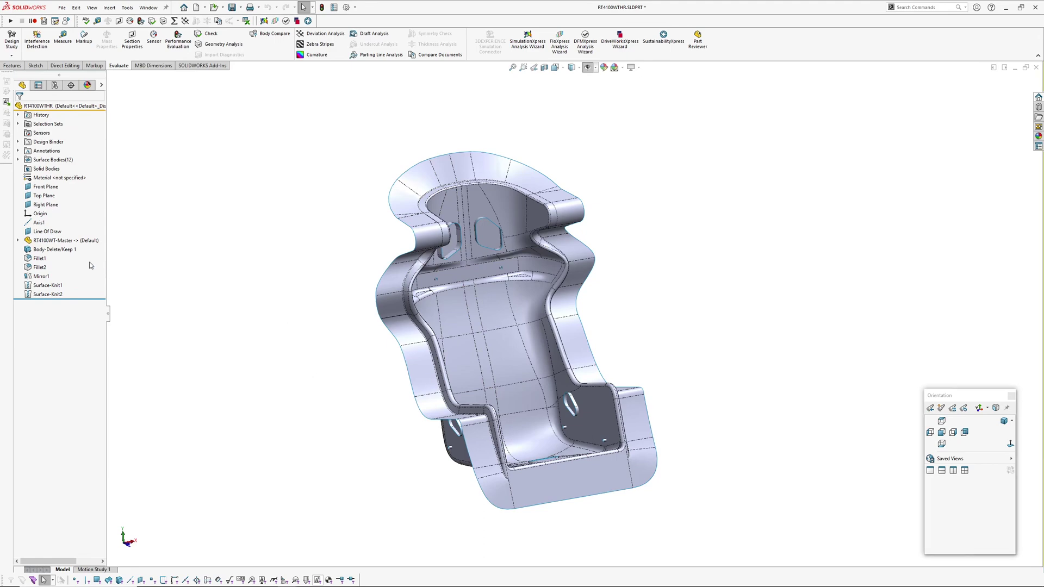
middle_drag(387, 327, 437, 190)
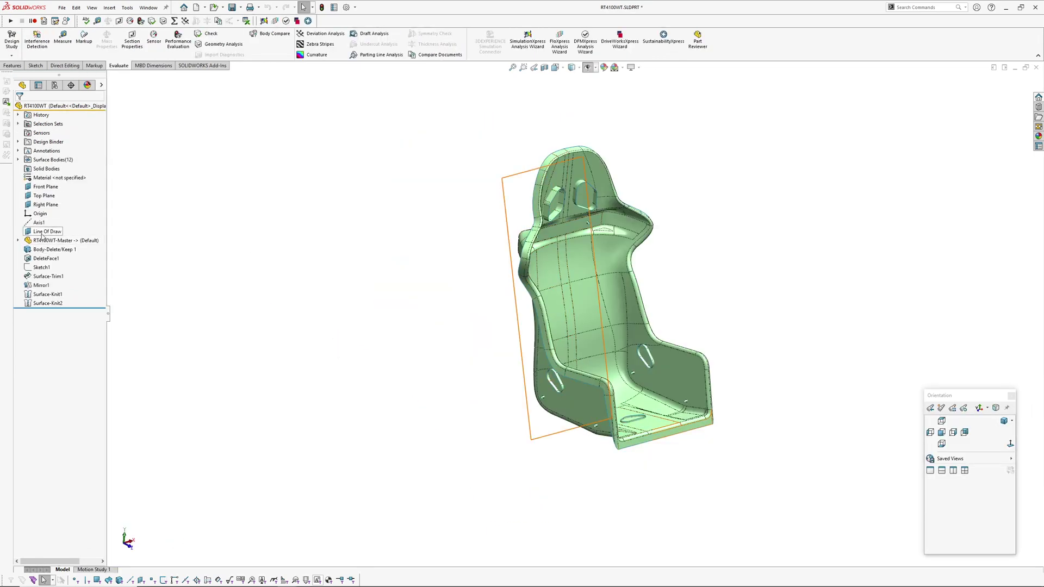
In the RT4100WT part, inspect the Line Of Draw plane and the geometry inserted from RT4100WT-Master
click(47, 231)
mouse_move(549, 258)
middle_down()
mouse_move(624, 256)
mouse_move(617, 297)
mouse_move(541, 305)
mouse_move(581, 285)
mouse_move(546, 269)
middle_up()
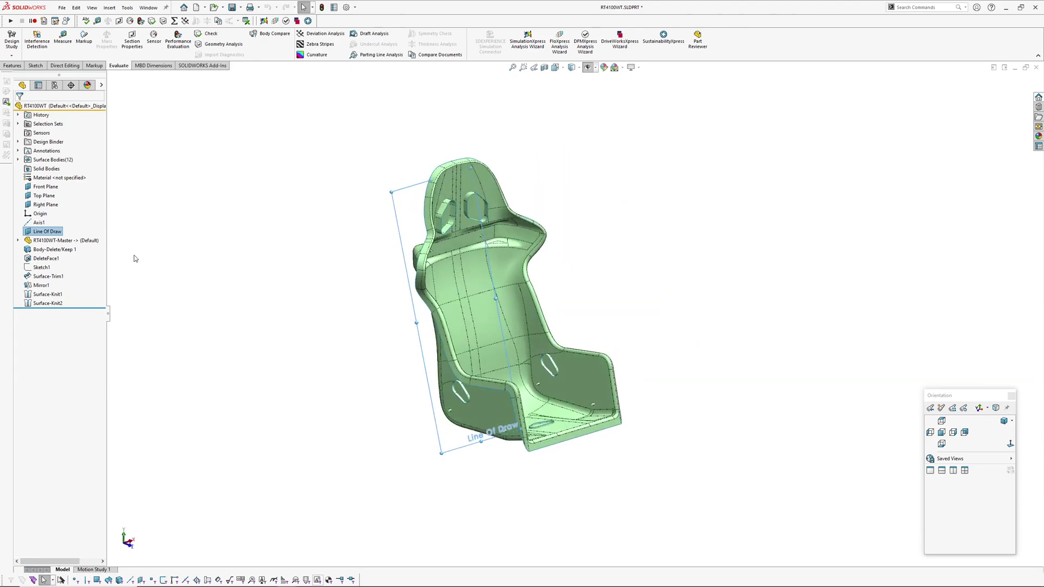
click(41, 241)
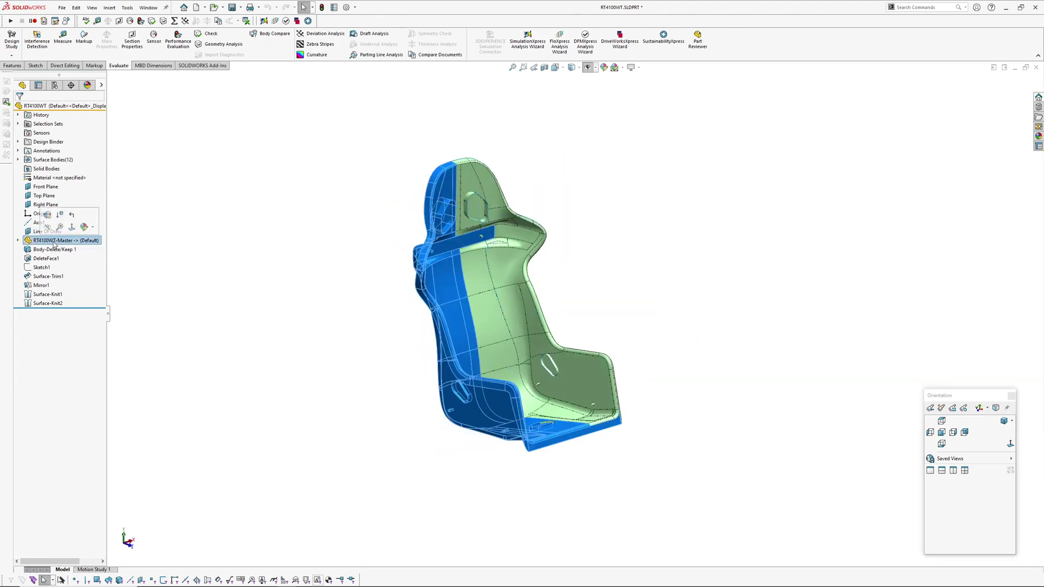
click(207, 294)
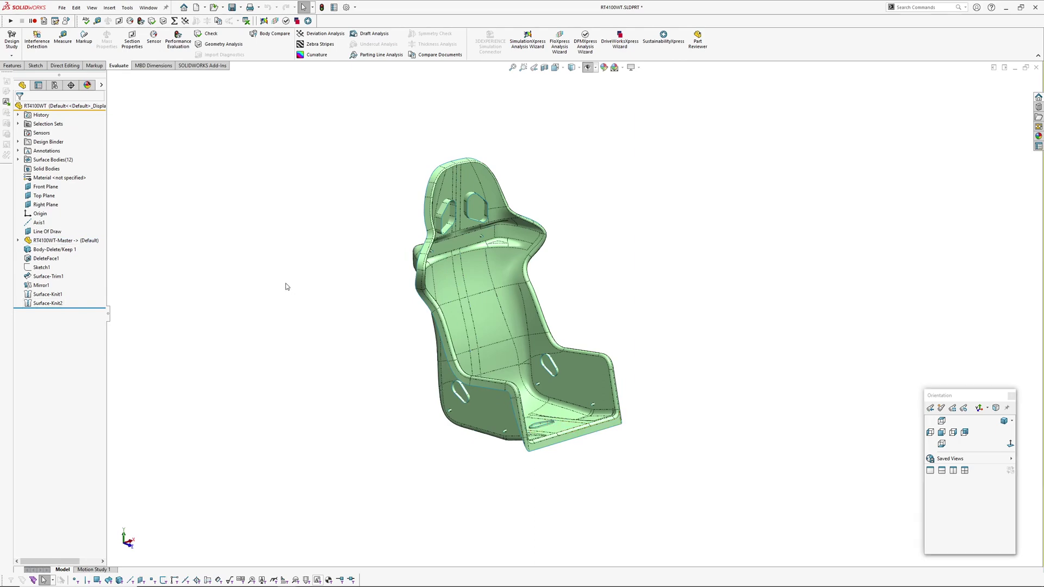
Switch to the RT4100-Master part and examine its half-seat surfaces and the end of its feature history
key(ctrl+Tab)
middle_drag(478, 323, 308, 188)
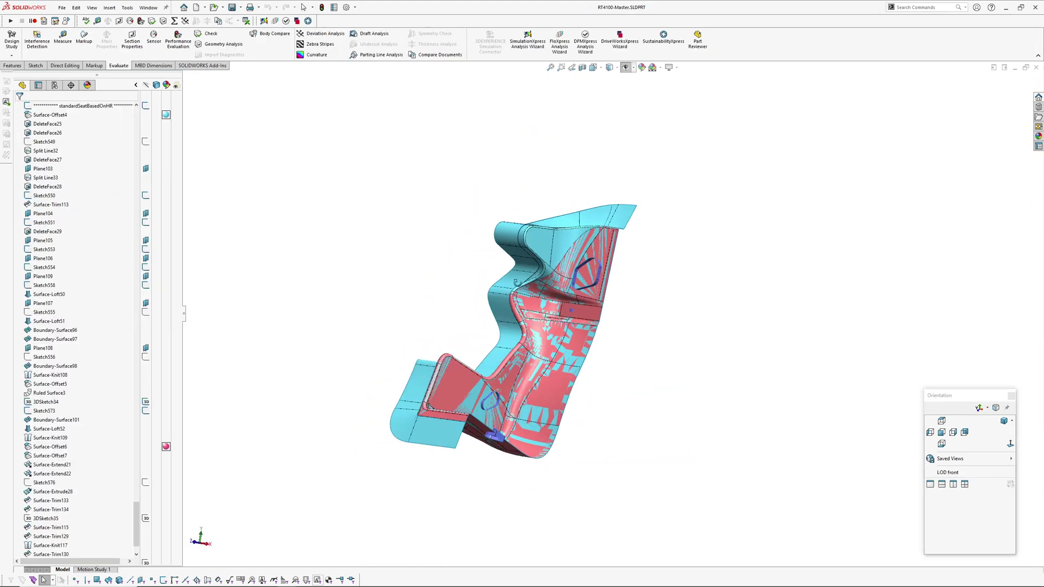
middle_drag(533, 287, 473, 322)
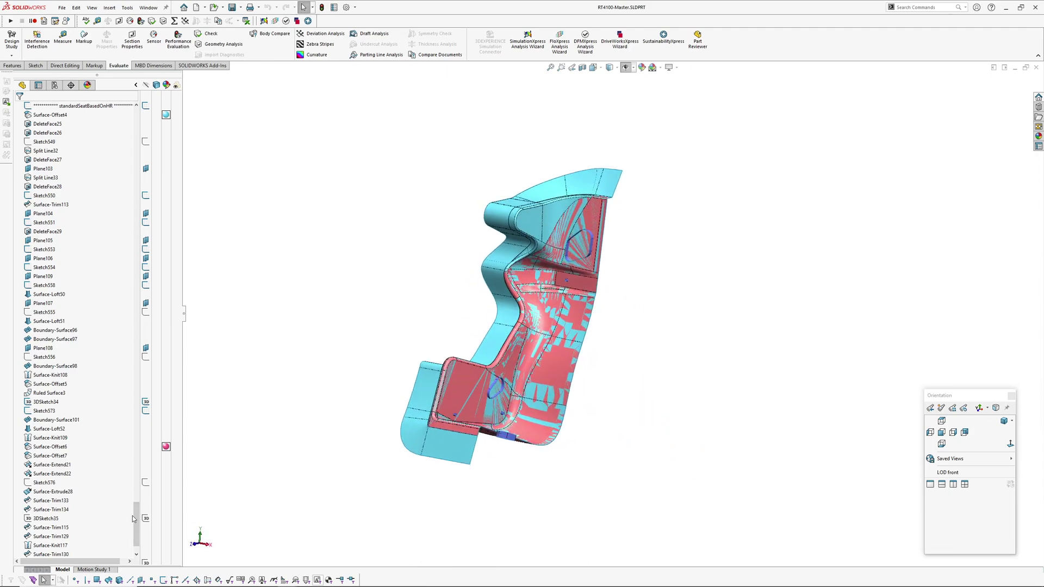
drag(136, 520, 136, 533)
middle_drag(472, 296, 595, 190)
mouse_move(525, 295)
middle_down()
mouse_move(457, 280)
mouse_move(517, 306)
middle_up()
scroll(562, 213, down, 3)
middle_drag(562, 213, 321, 239)
drag(137, 509, 113, 540)
Run a performance evaluation of RT4100-Master, check the total rebuild time and close the report
click(127, 8)
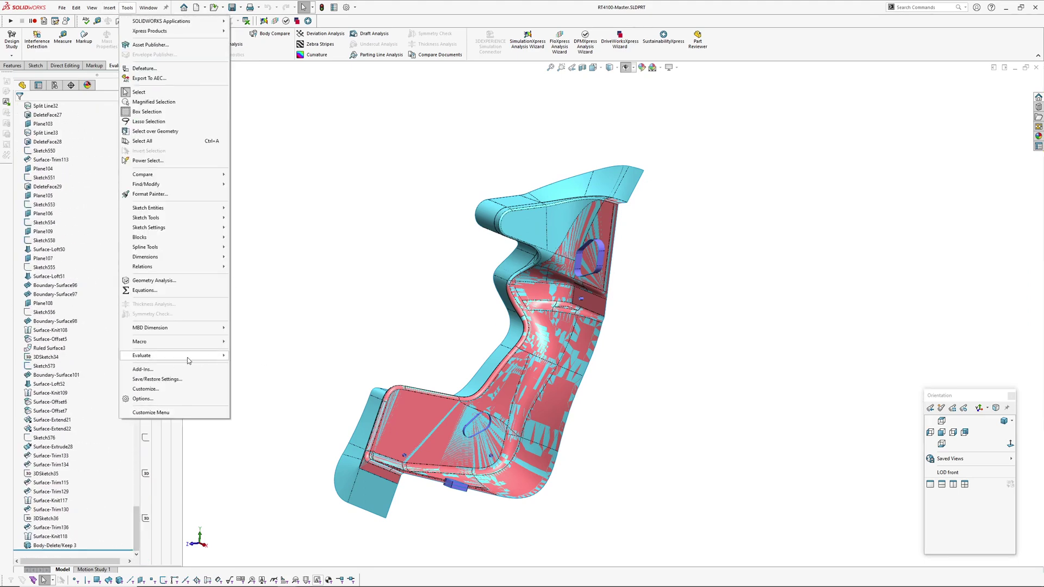
mouse_move(184, 359)
click(261, 395)
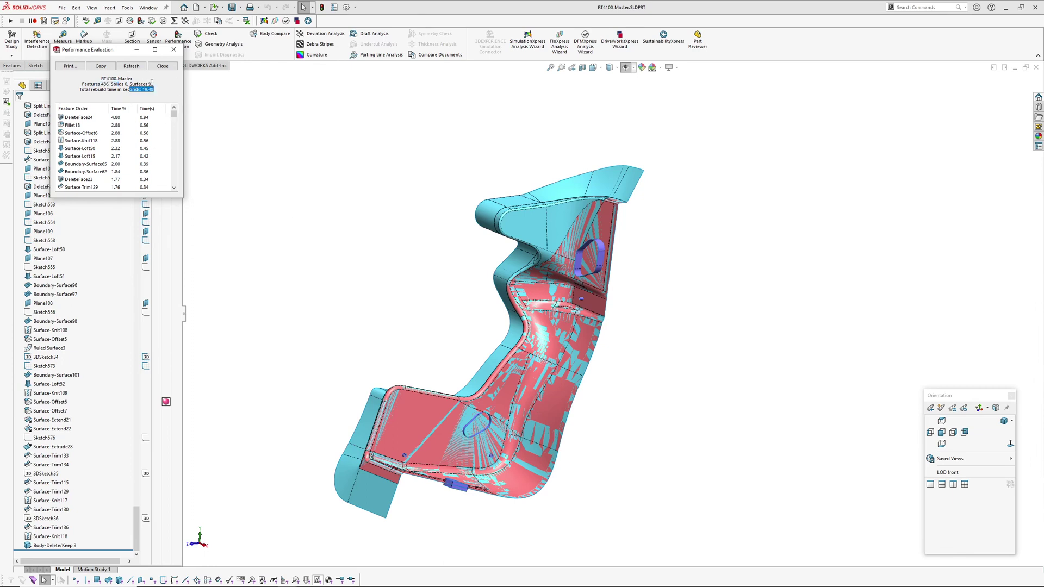
click(163, 66)
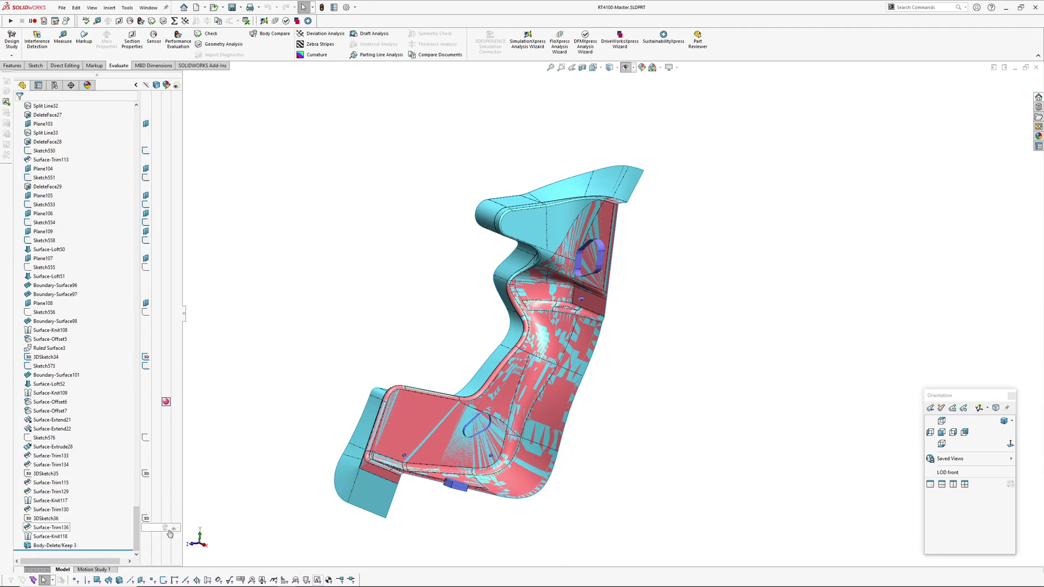
Run a draft analysis of RT4100-Master relative to the LineOfDraw plane with a 0-degree draft angle
mouse_move(498, 295)
middle_down()
mouse_move(546, 294)
mouse_move(496, 299)
middle_up()
middle_drag(422, 299, 358, 144)
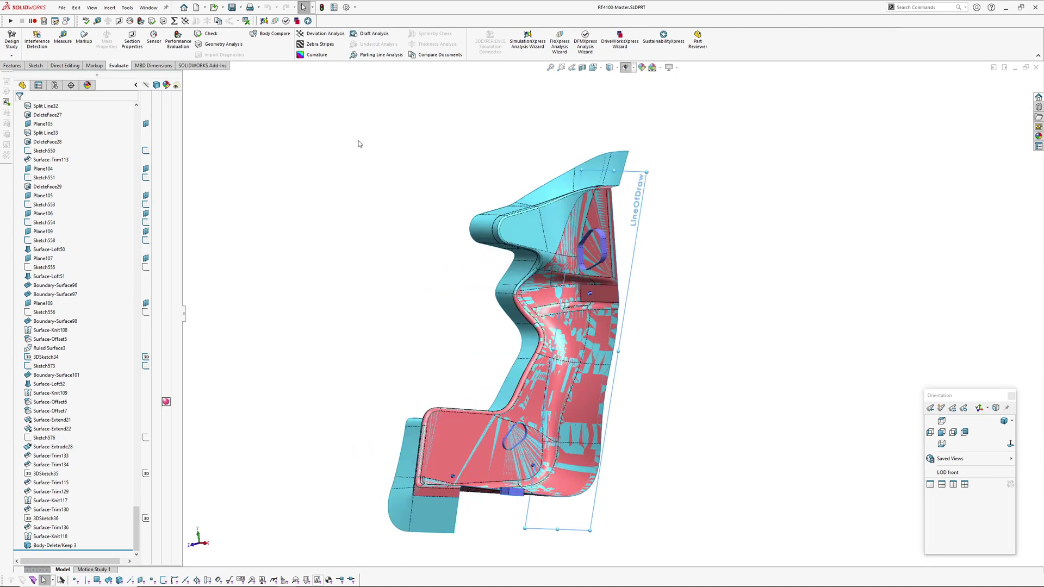
click(377, 34)
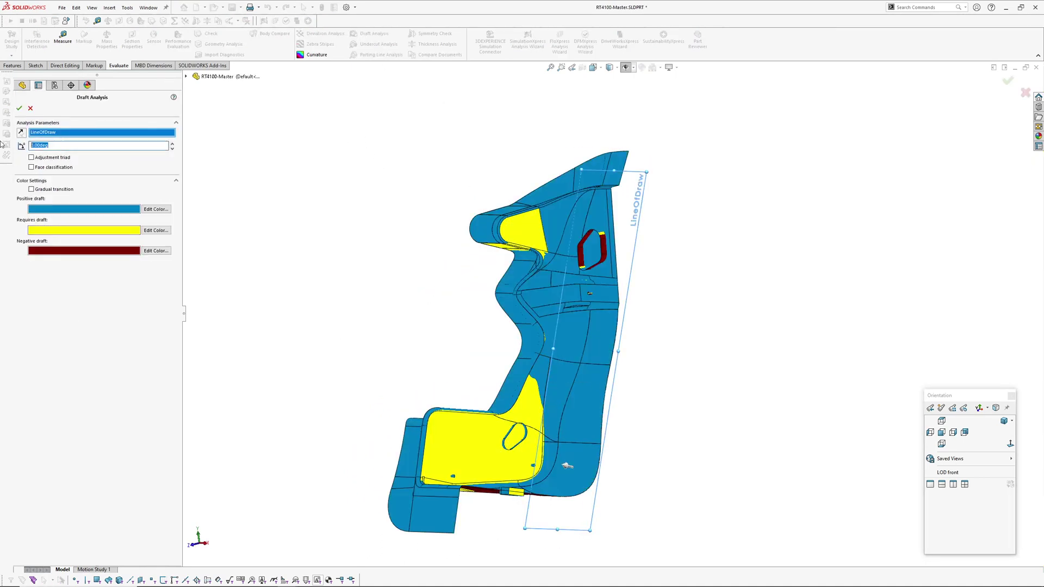
key(Return)
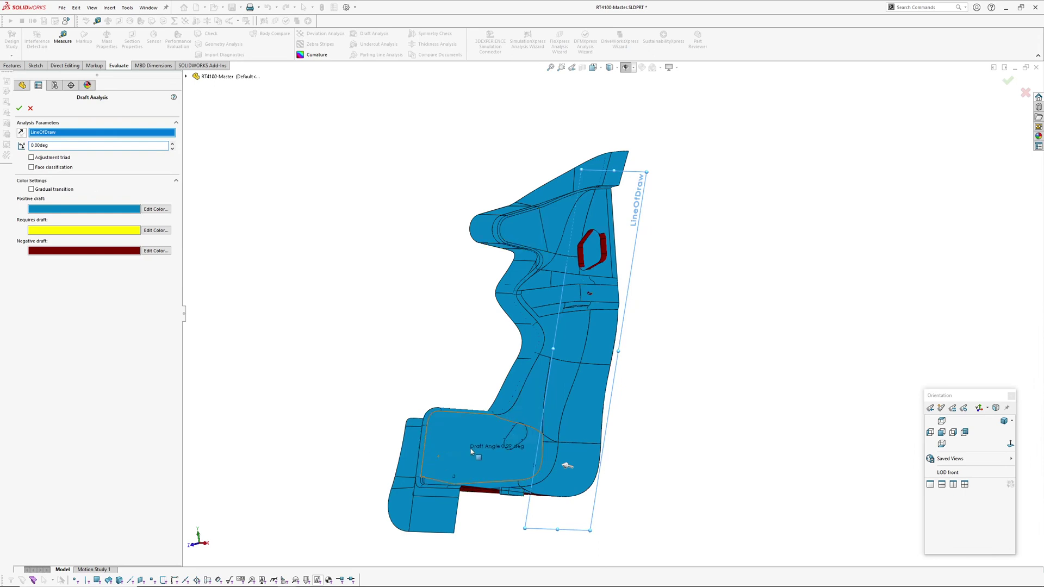
Set the analysis draft angle to 0.25 degrees, examine the draft on the seat's side, back and base faces, and close the analysis
ctrl+middle_drag(473, 452, 472, 413)
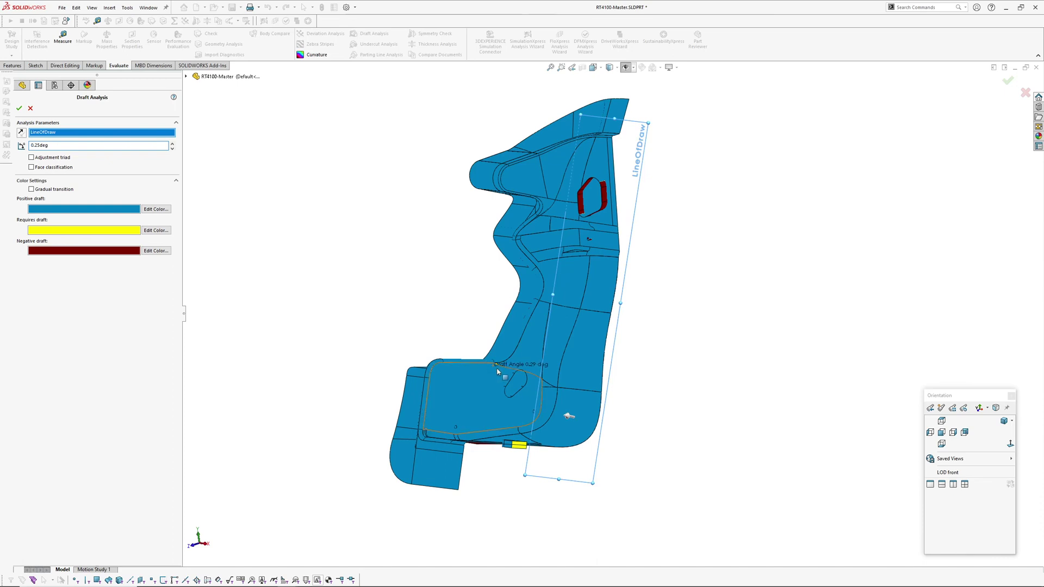
middle_drag(501, 377, 441, 401)
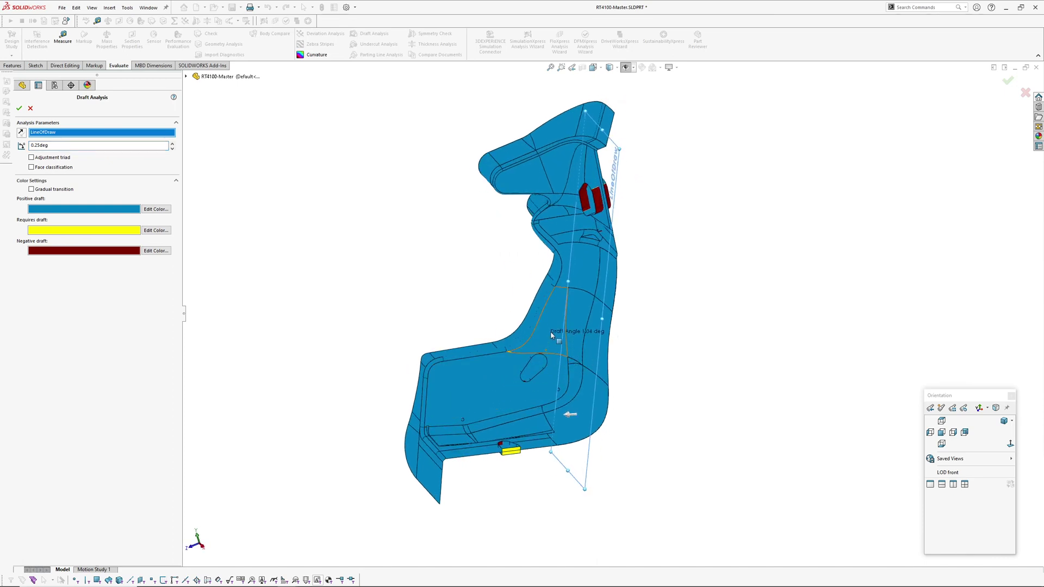
middle_drag(546, 355, 538, 311)
middle_drag(537, 445, 559, 392)
scroll(536, 376, down, 3)
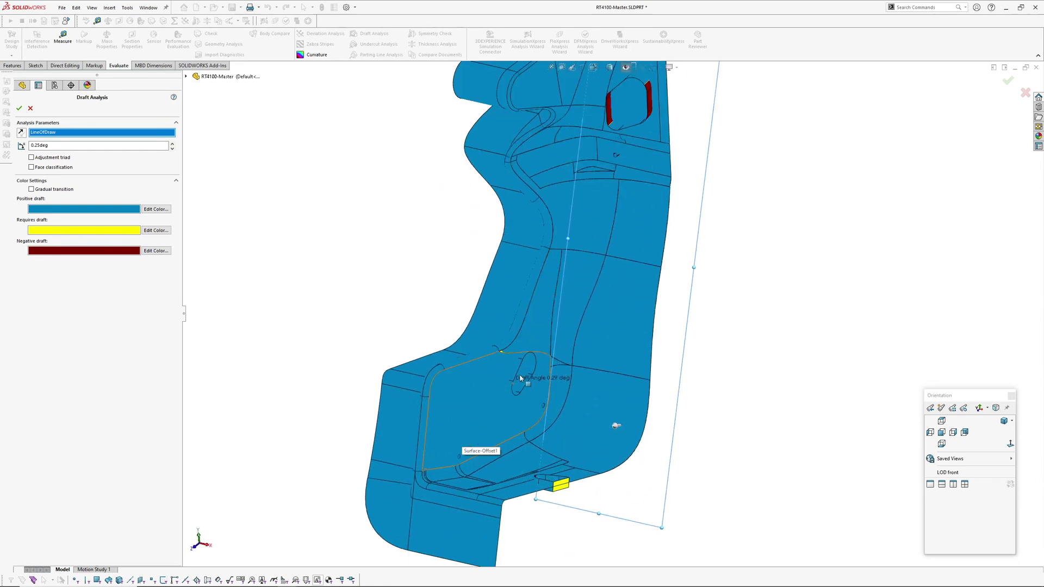
middle_drag(465, 418, 467, 442)
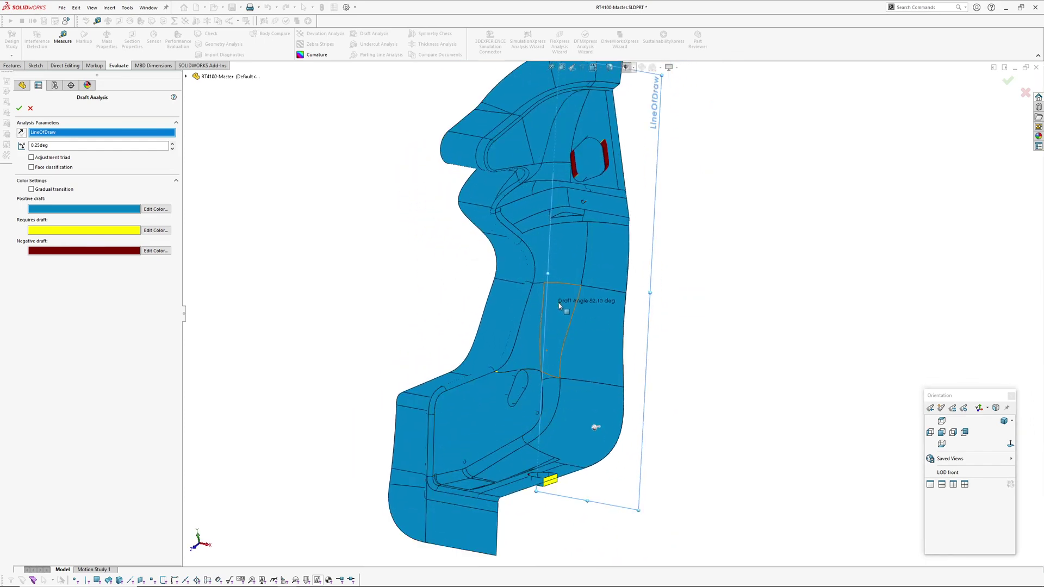
middle_drag(455, 436, 476, 356)
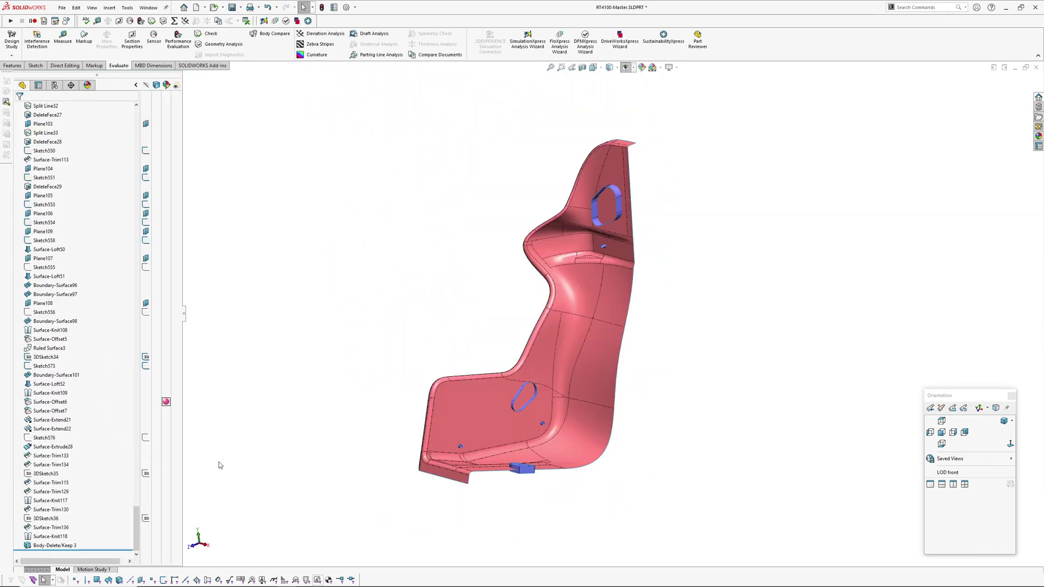
Roll the RT4100-Master history back to just after Surface-Extrude2 and examine the control sketches and axes
middle_drag(440, 363, 464, 290)
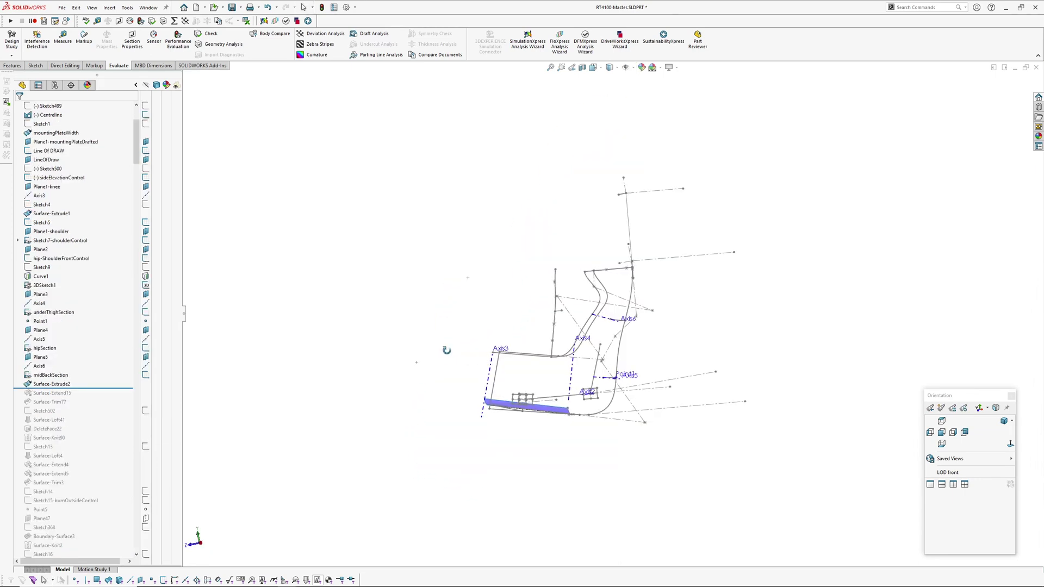
mouse_move(451, 327)
middle_down()
mouse_move(515, 300)
mouse_move(466, 301)
mouse_move(725, 310)
mouse_move(532, 289)
mouse_move(542, 292)
middle_up()
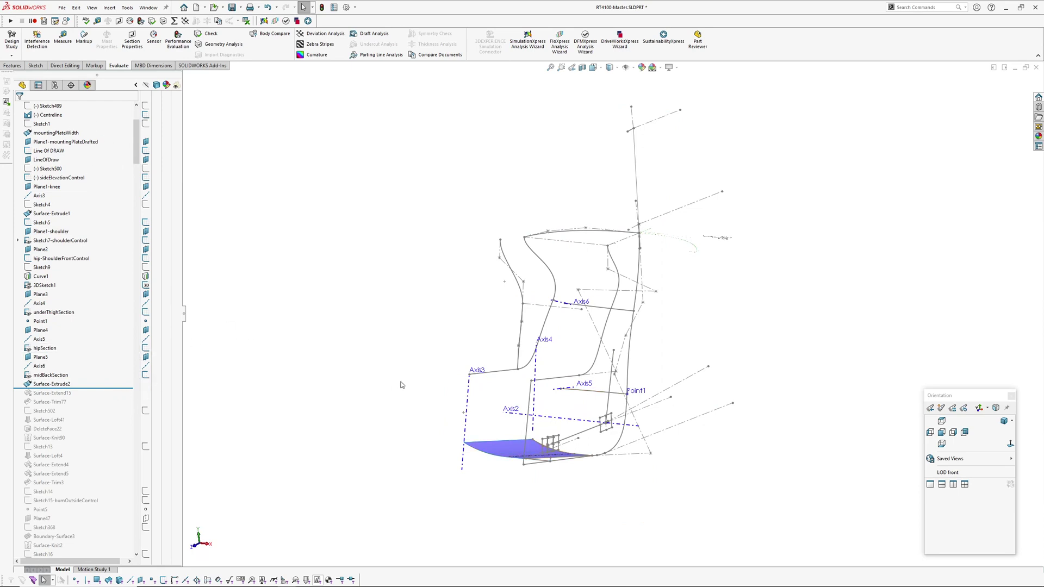
ctrl+middle_drag(416, 370, 419, 352)
Roll the model history forward to just after DeleteFace22 and view the under-thigh surface
drag(73, 389, 109, 416)
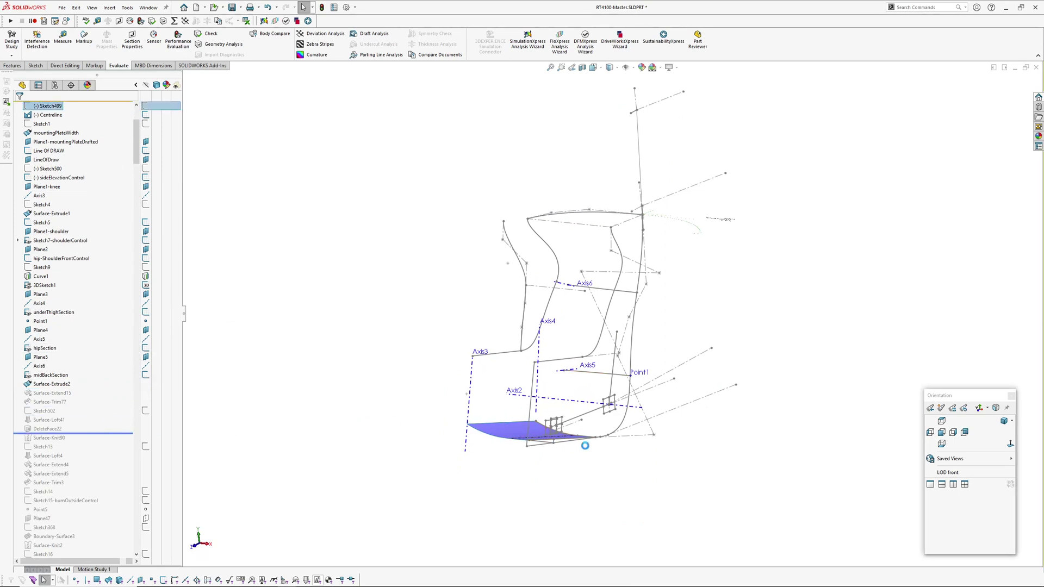
mouse_move(468, 378)
middle_down()
mouse_move(494, 345)
mouse_move(495, 513)
mouse_move(496, 437)
middle_up()
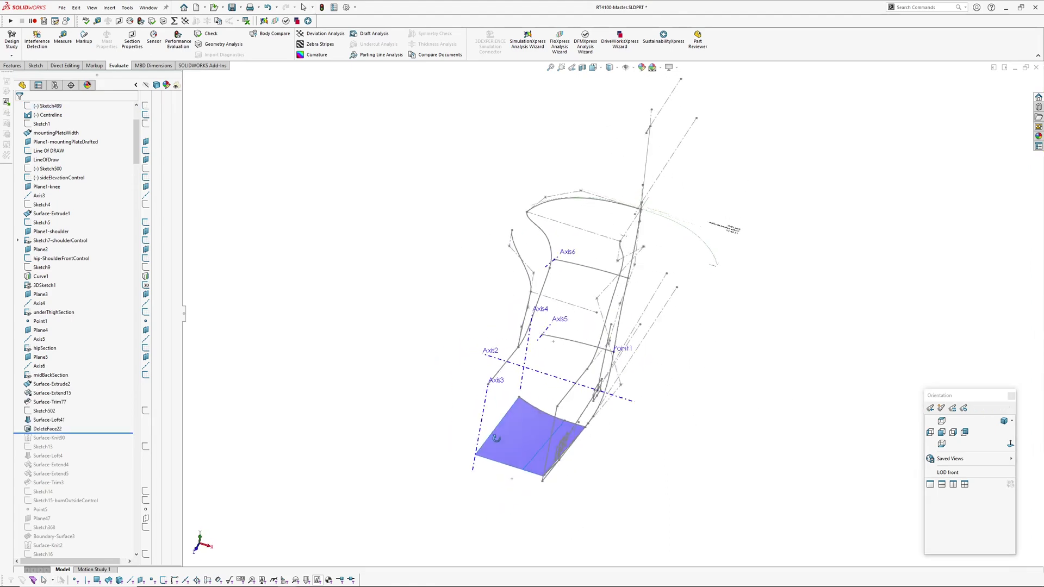
Roll the model history forward to just after Sketch17-armpitWidth and select the flat side surface
click(61, 422)
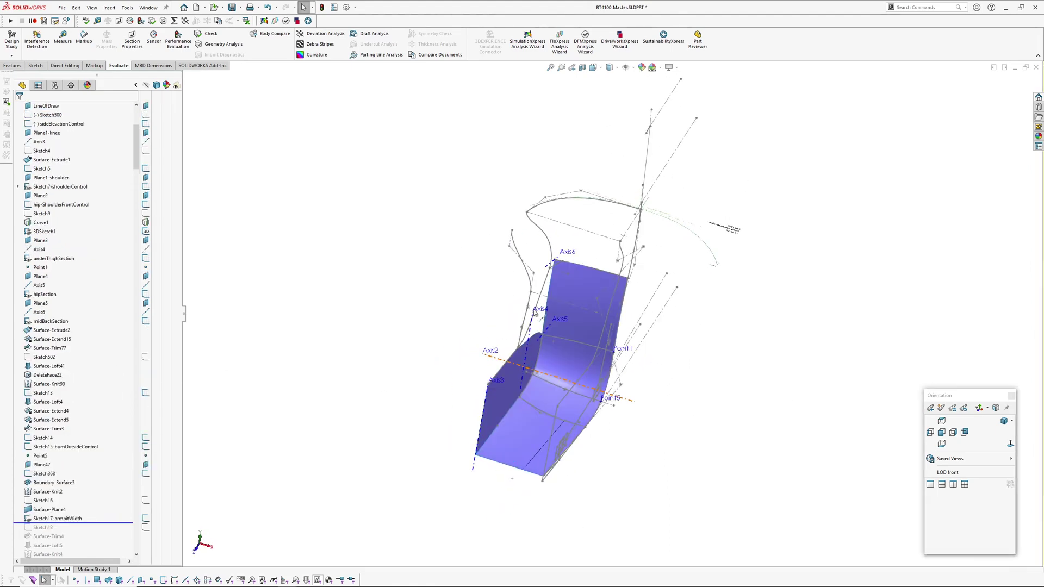
mouse_move(532, 342)
middle_down()
mouse_move(448, 277)
mouse_move(513, 275)
mouse_move(504, 280)
mouse_move(520, 295)
mouse_move(506, 380)
middle_up()
click(505, 380)
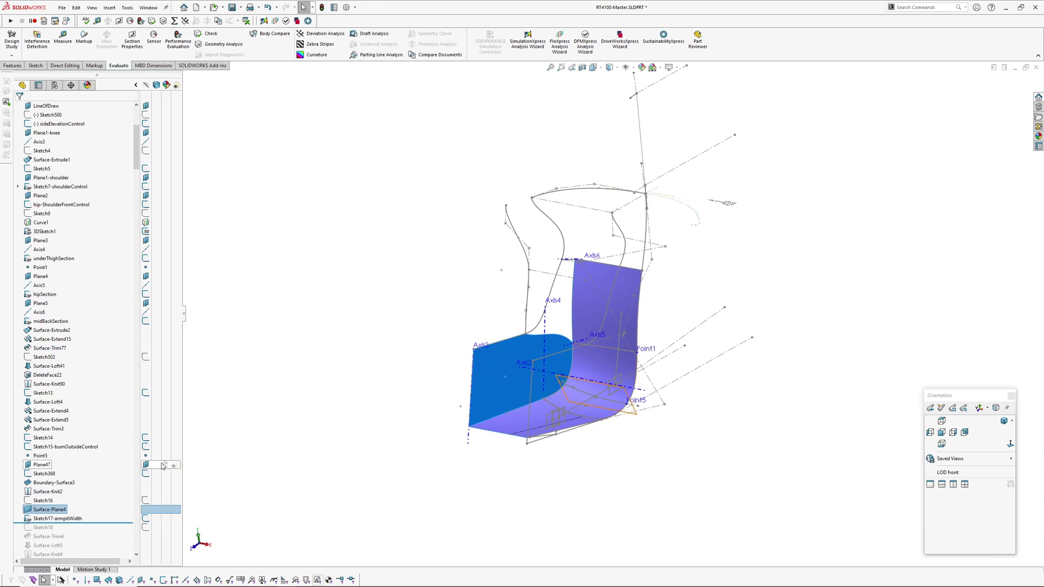
Roll the history forward to just after VarFillet2, hide the sketches, axes and points, and view the seat's lower surfaces
scroll(110, 481, down, 5)
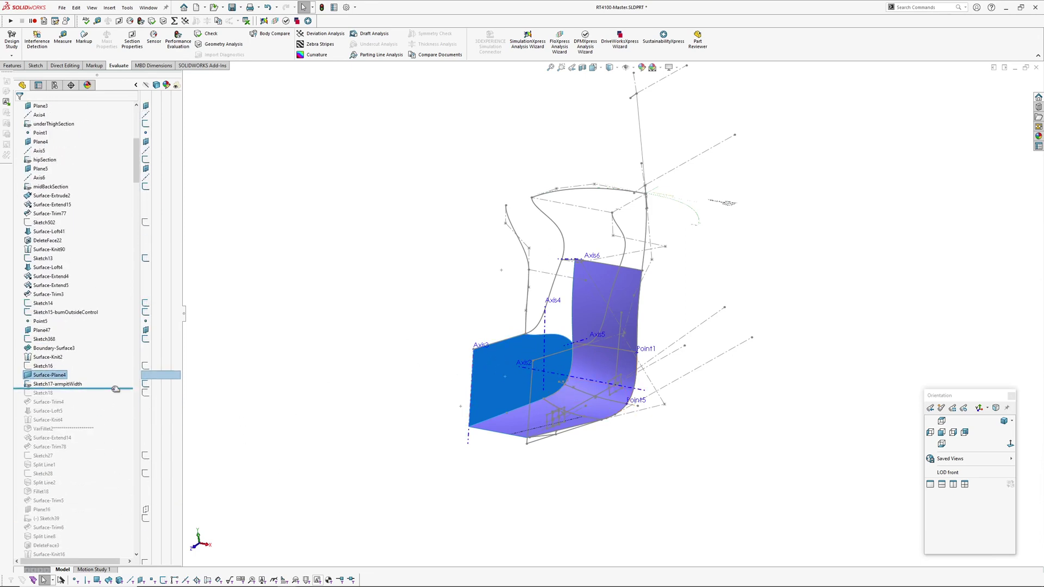
drag(112, 390, 113, 432)
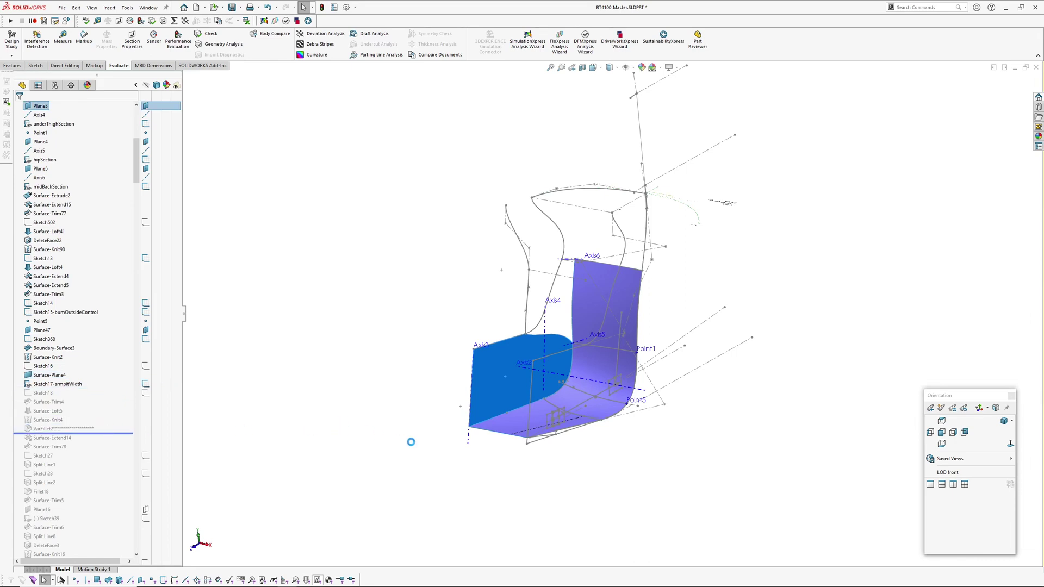
key(h)
scroll(533, 372, down, 3)
scroll(535, 364, up, 2)
middle_drag(538, 363, 534, 349)
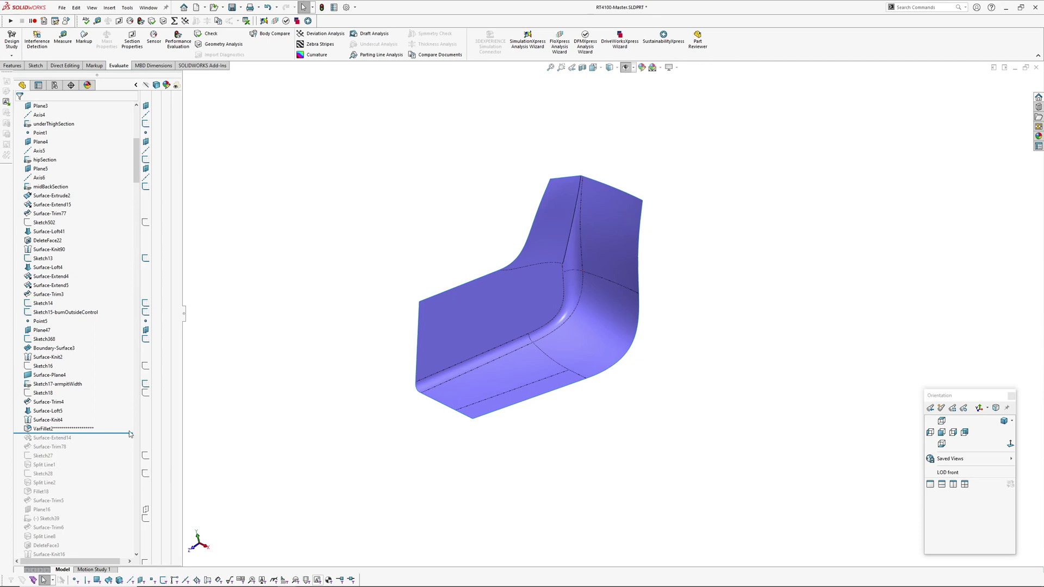
Roll the history forward past Boundary-Surface6 to just after shoulder-headFrontControl and examine the Fillet18 face beside the back
scroll(121, 415, down, 2)
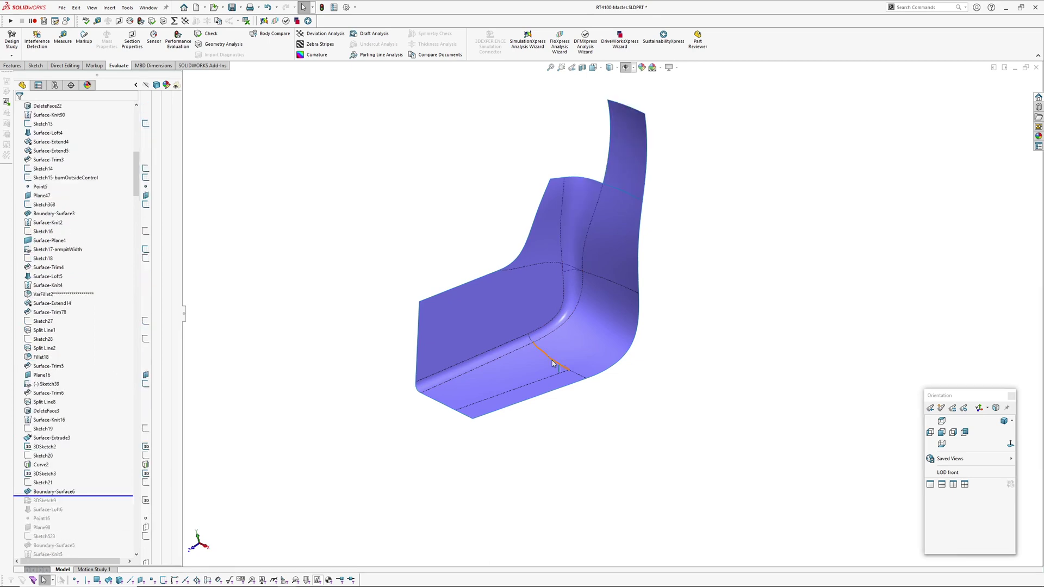
middle_drag(552, 361, 546, 316)
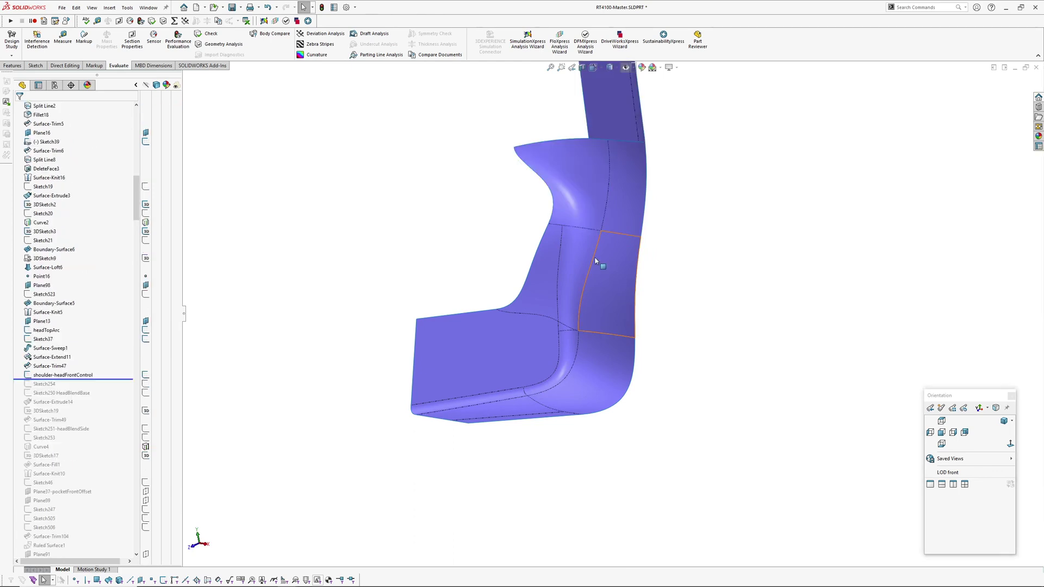
middle_drag(589, 250, 544, 293)
click(531, 276)
click(543, 293)
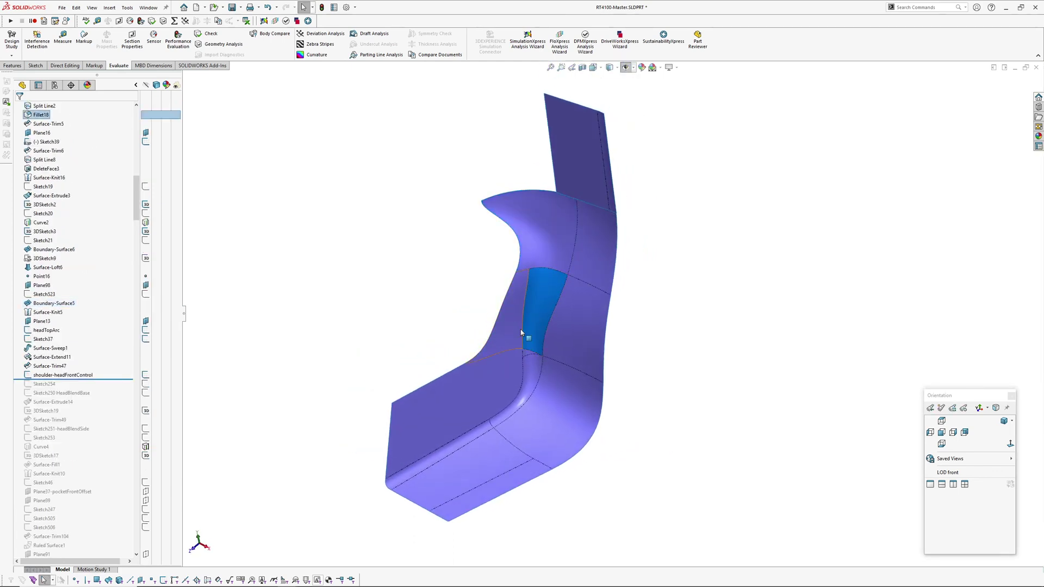
click(438, 288)
Roll the history forward to just after Plane37-pocketFrontOffset and examine the head-side blend above the shoulder
middle_drag(437, 288, 575, 209)
click(562, 222)
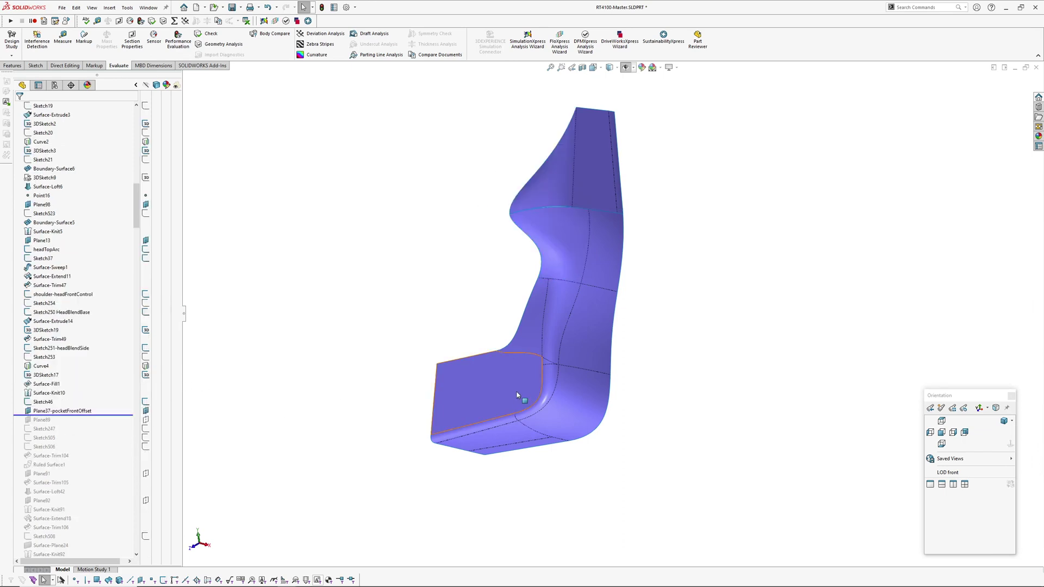
middle_drag(517, 395, 416, 235)
scroll(563, 196, down, 4)
middle_drag(566, 201, 454, 248)
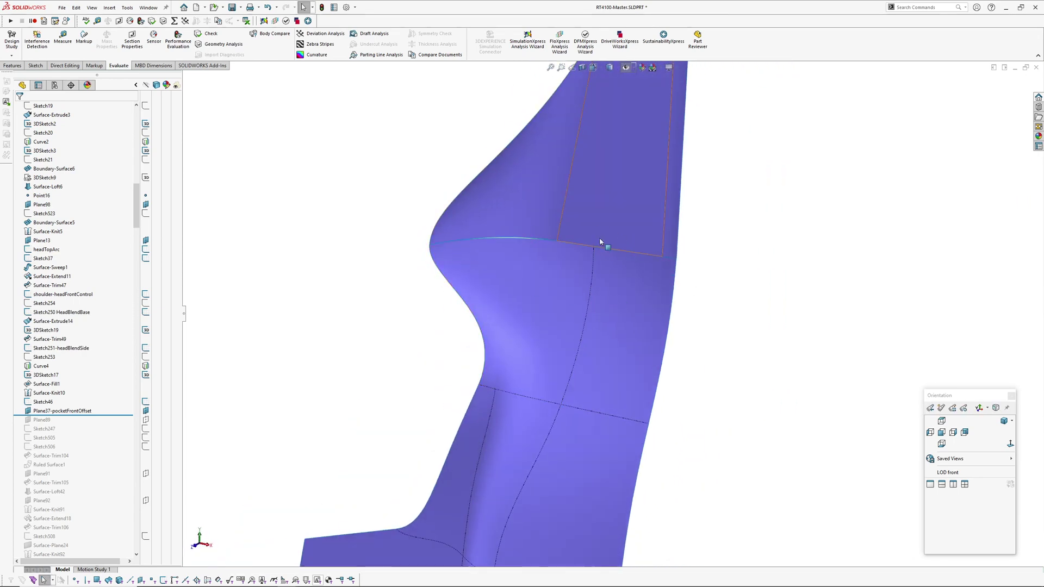
scroll(585, 241, up, 5)
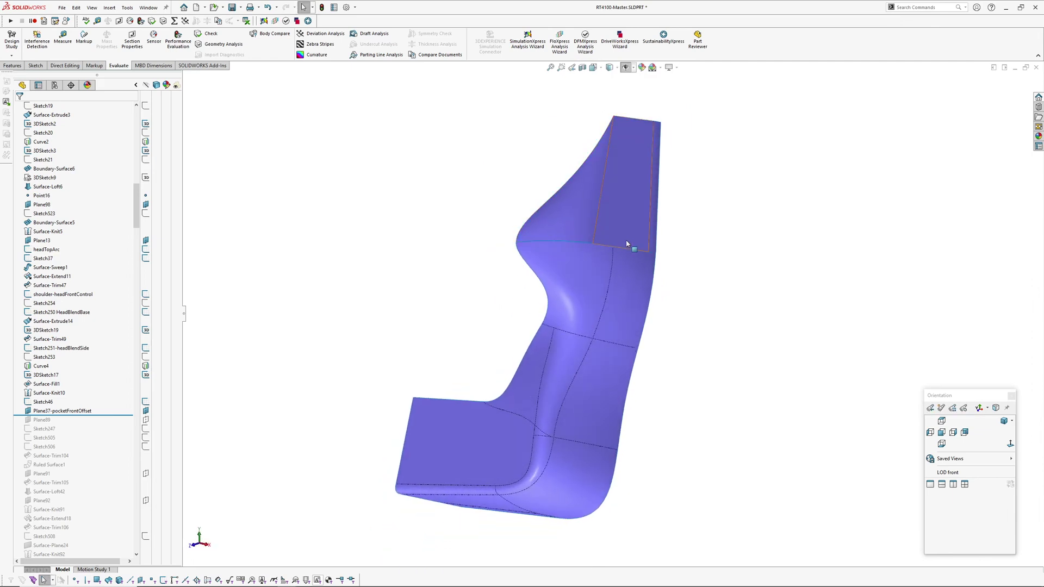
Roll the history forward past Boundary-Surface91 to just after Surface-Knit96 and view the pocket in the seat base
scroll(91, 397, down, 3)
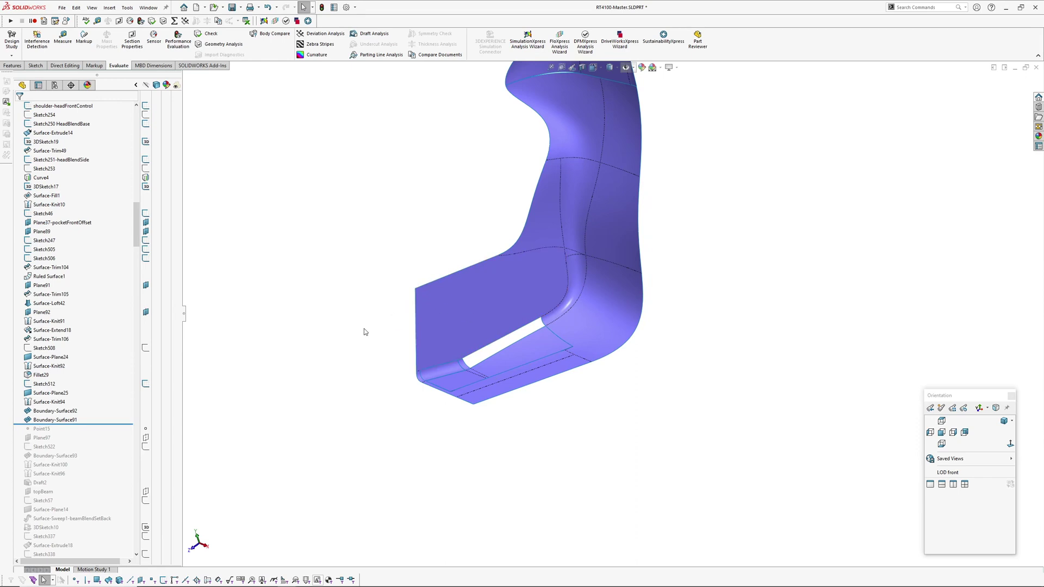
drag(99, 424, 113, 506)
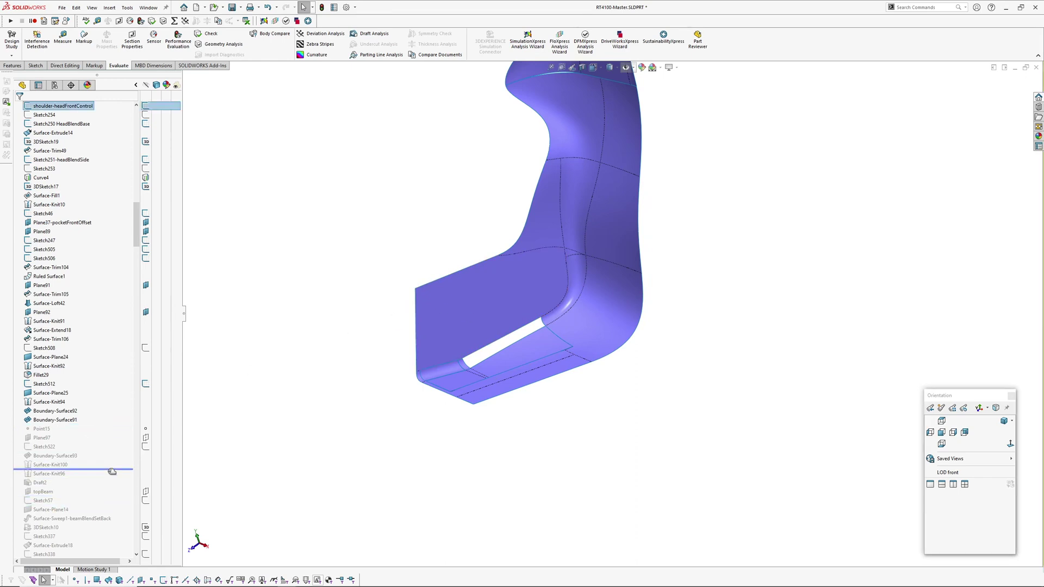
drag(109, 478, 109, 477)
middle_drag(523, 211, 575, 302)
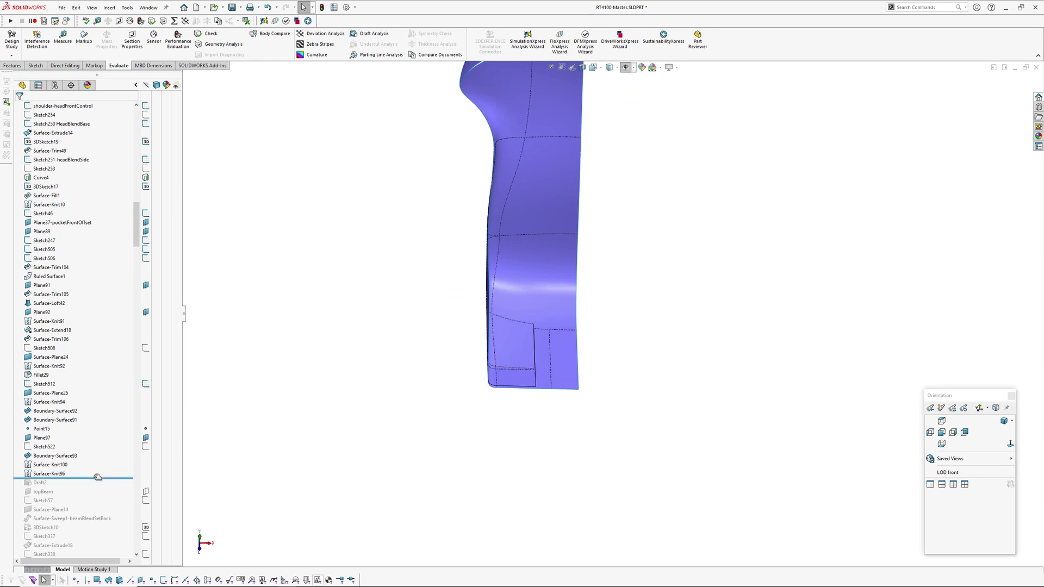
Roll the history past Draft2 to just after topBeam, view the drafted pocket wall, and continue to Surface-Sweep1-beamBlendSetBack
drag(98, 478, 100, 496)
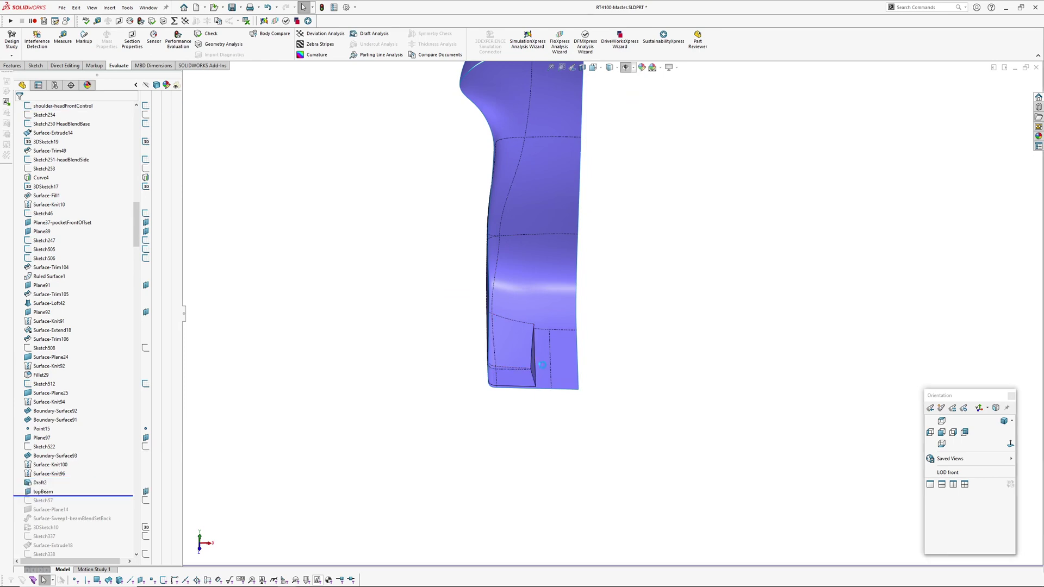
middle_drag(543, 376, 538, 438)
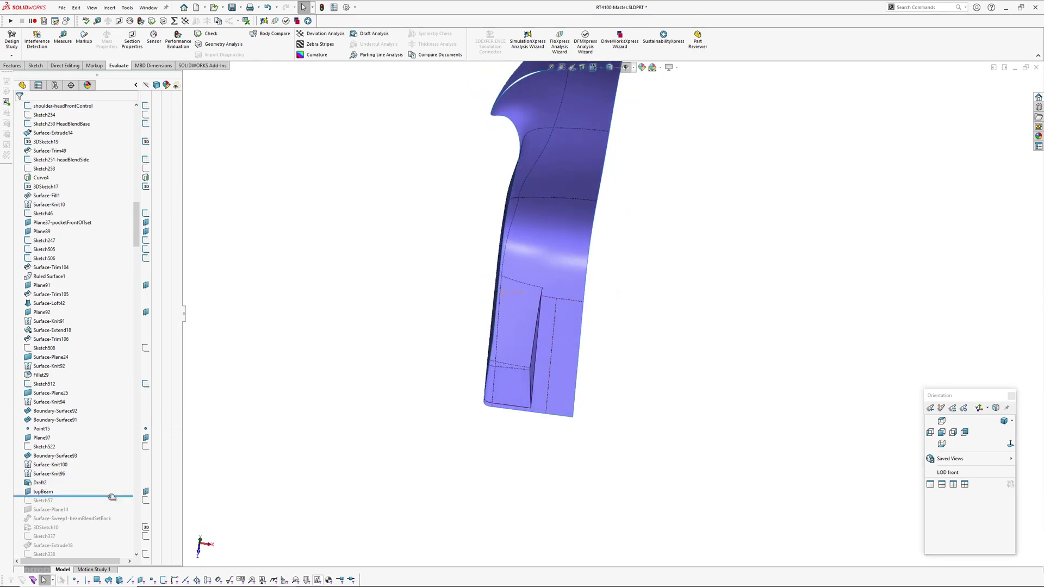
drag(114, 495, 124, 520)
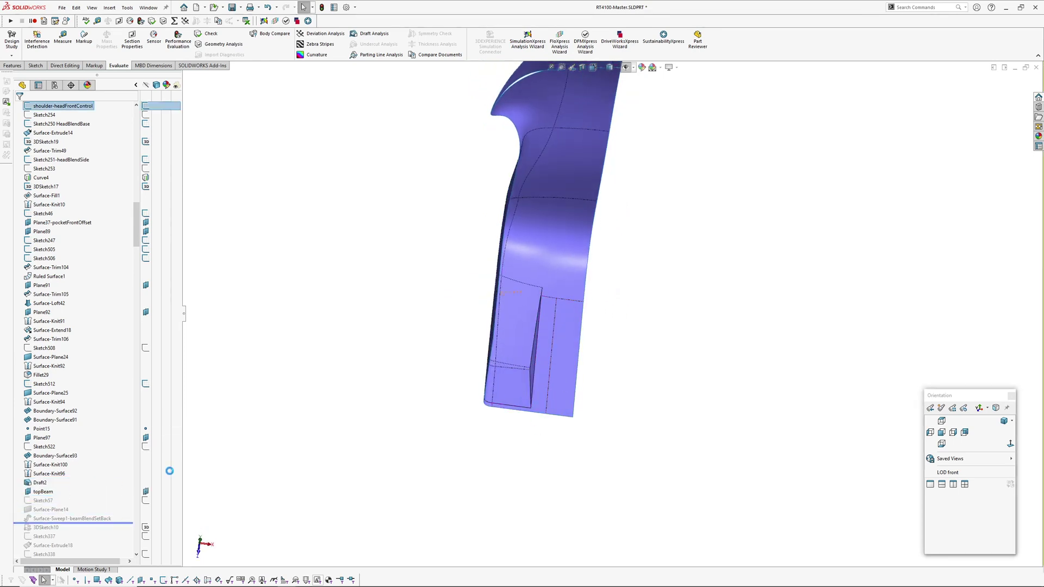
Roll the history forward to just after Boundary-Surface44 and select the upper extruded surface, Surface-Extrude18
middle_drag(542, 165, 517, 172)
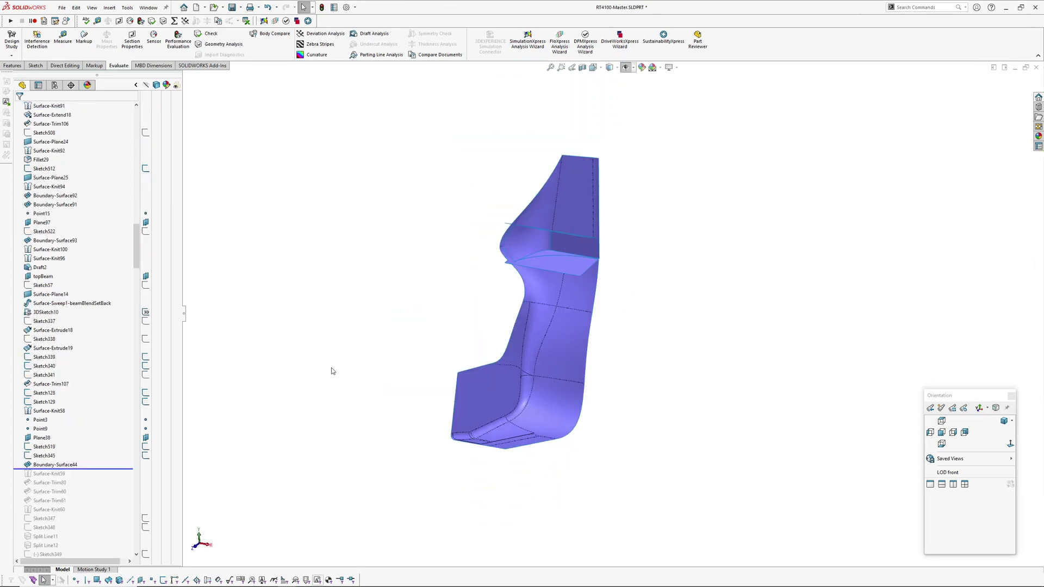
scroll(598, 215, down, 3)
mouse_move(578, 239)
middle_down()
mouse_move(400, 243)
mouse_move(614, 244)
mouse_move(579, 253)
middle_up()
scroll(495, 280, down, 2)
middle_drag(494, 280, 585, 312)
click(508, 227)
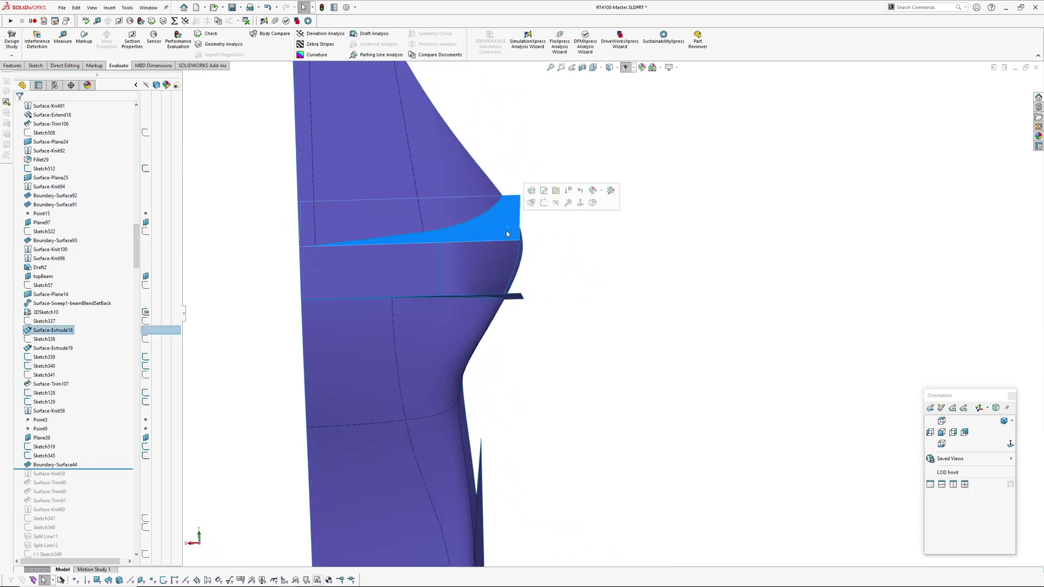
Examine the two extruded beam surfaces at the shoulder and the Boundary-Surface44 face between them
middle_drag(512, 298, 496, 170)
middle_drag(391, 299, 261, 231)
click(496, 253)
ctrl+click(396, 245)
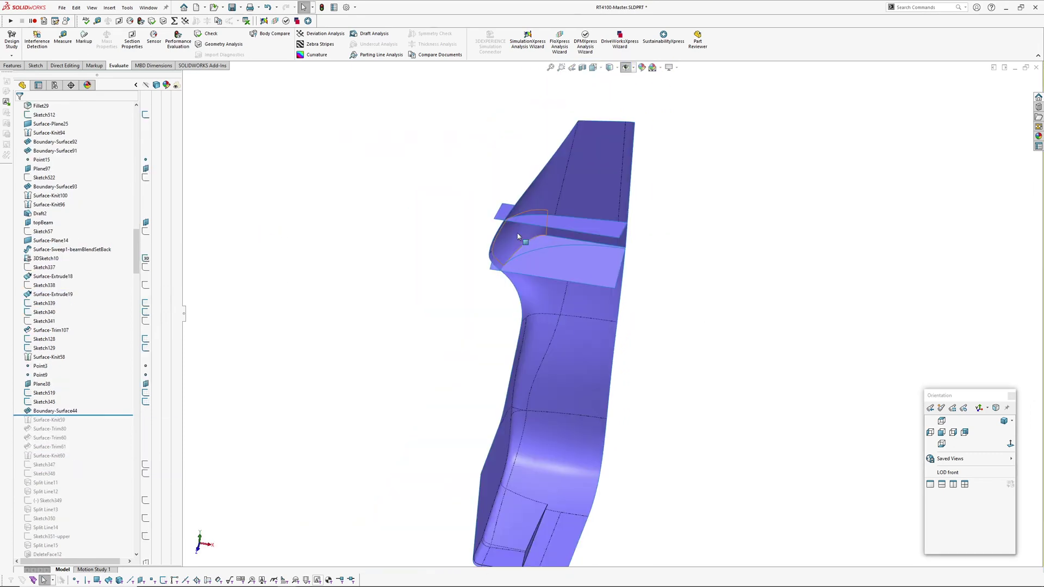
click(518, 237)
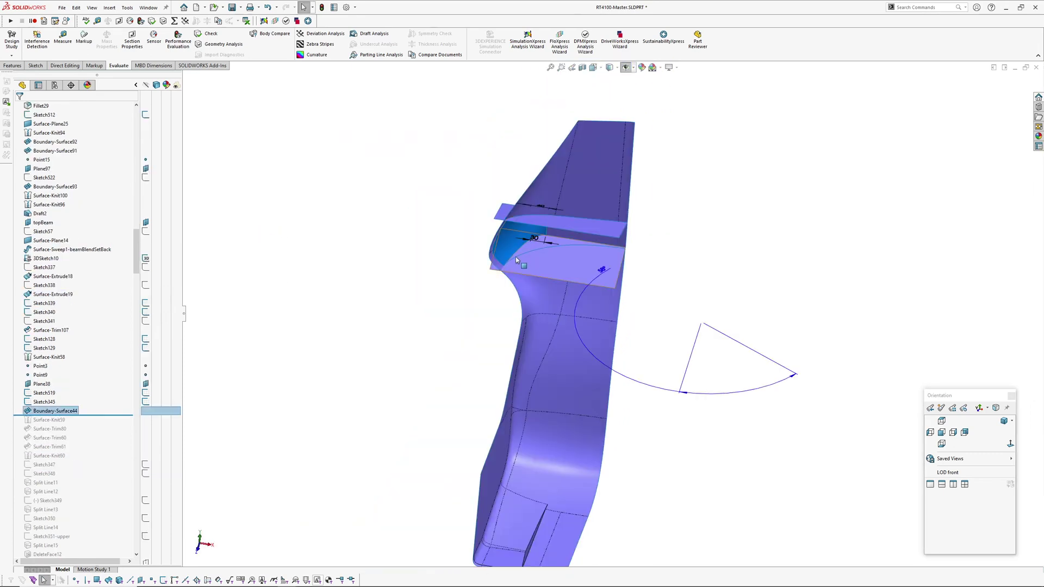
mouse_move(517, 237)
middle_down()
mouse_move(497, 299)
mouse_move(489, 379)
mouse_move(509, 321)
mouse_move(499, 264)
mouse_move(505, 289)
mouse_move(483, 276)
middle_up()
click(320, 315)
Roll the history forward to just after Surface-Knit60 and view the trimmed shoulder beam from behind
scroll(99, 371, down, 1)
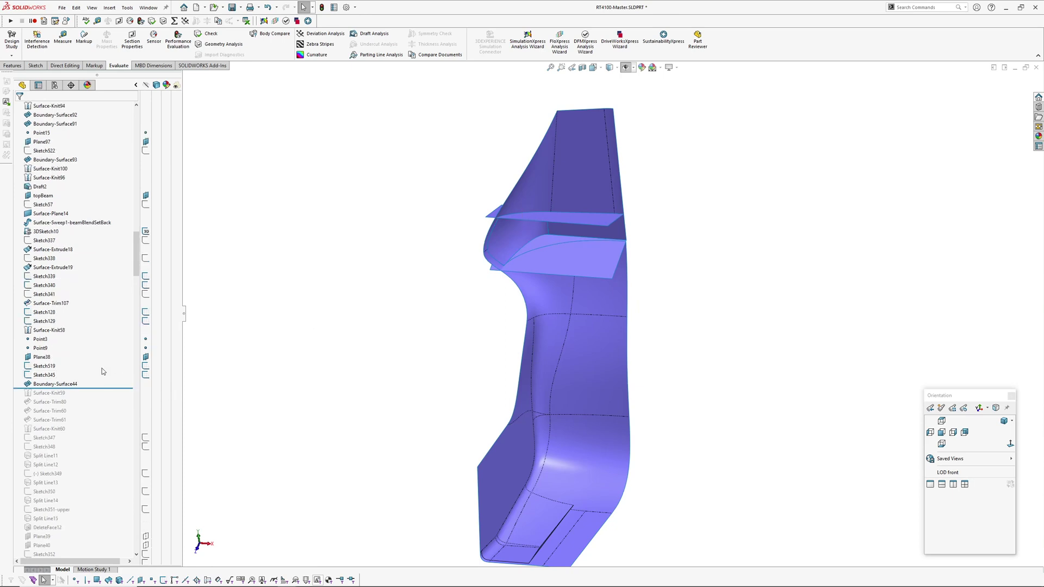
drag(104, 386, 99, 398)
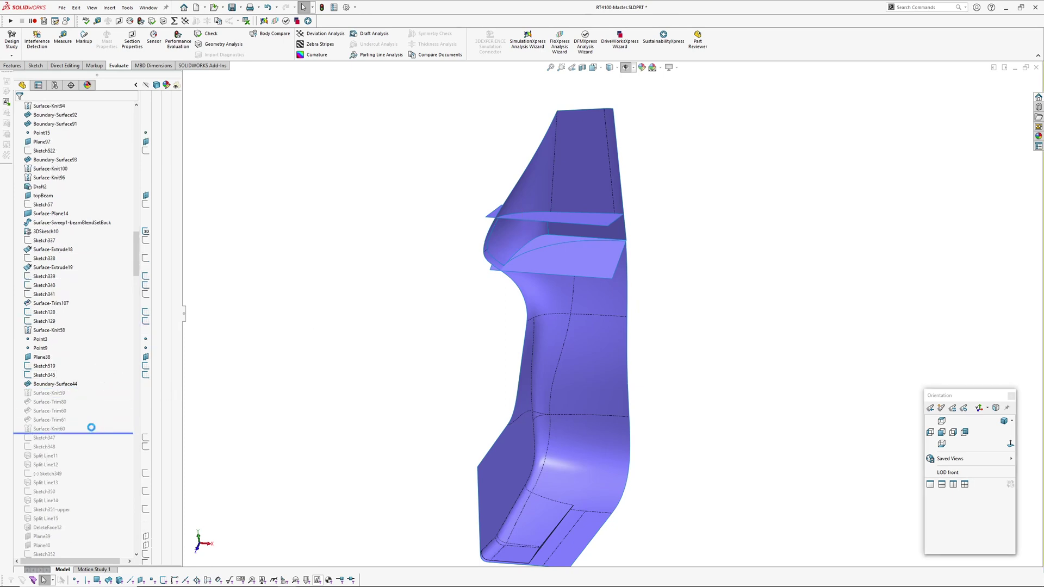
middle_drag(576, 268, 645, 196)
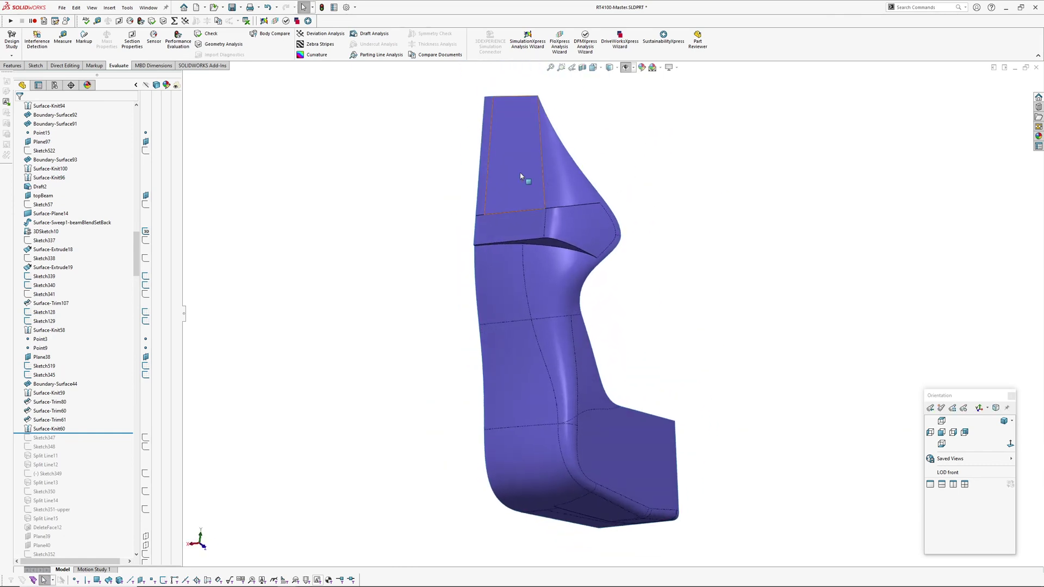
Roll the history forward to just after Boundary-Surface60 and examine the boundary surfaces in the gap above the beam
scroll(93, 392, down, 4)
drag(97, 325, 98, 478)
scroll(562, 215, down, 3)
middle_drag(562, 215, 554, 287)
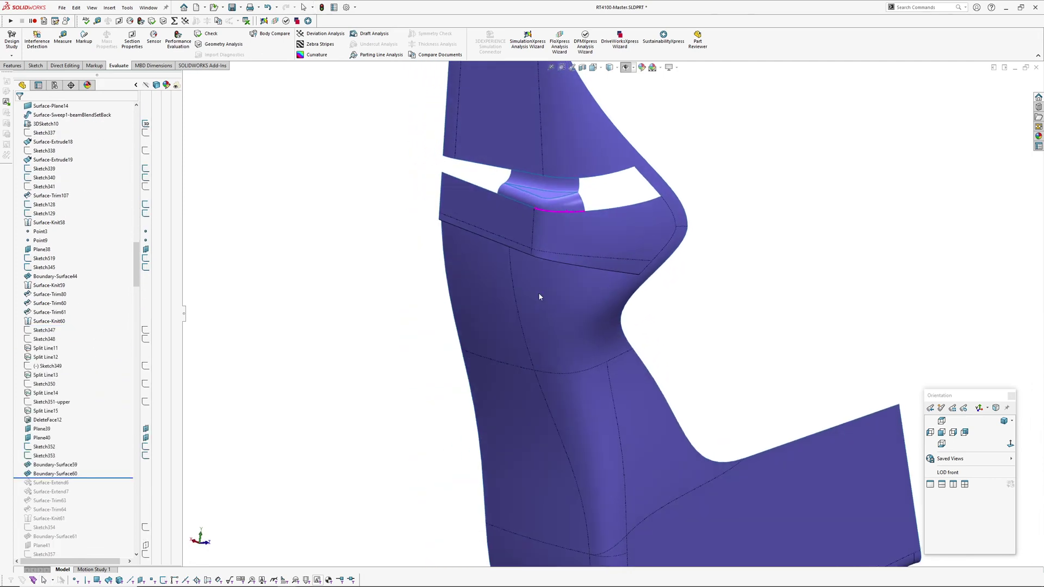
scroll(568, 182, down, 2)
middle_drag(578, 223, 574, 245)
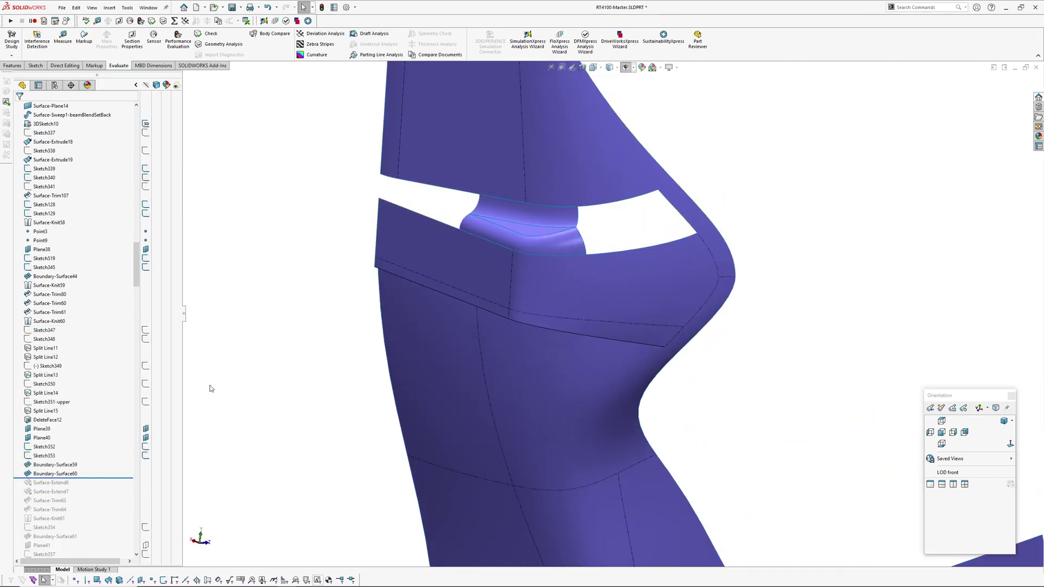
Roll the history forward past Boundary-Surface62 to just after DeleteFace13
scroll(80, 378, down, 6)
drag(113, 317, 106, 392)
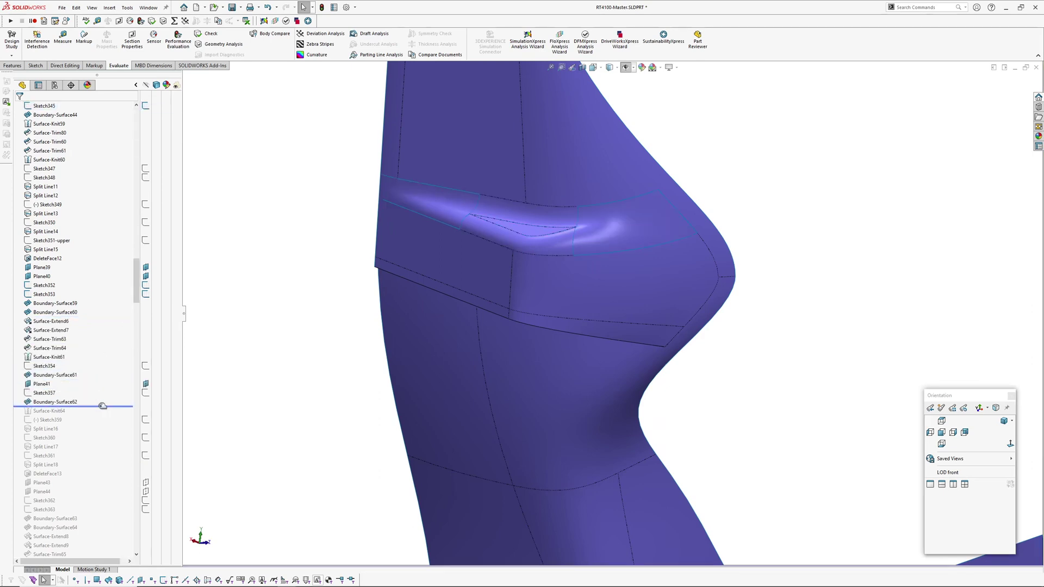
drag(128, 407, 129, 478)
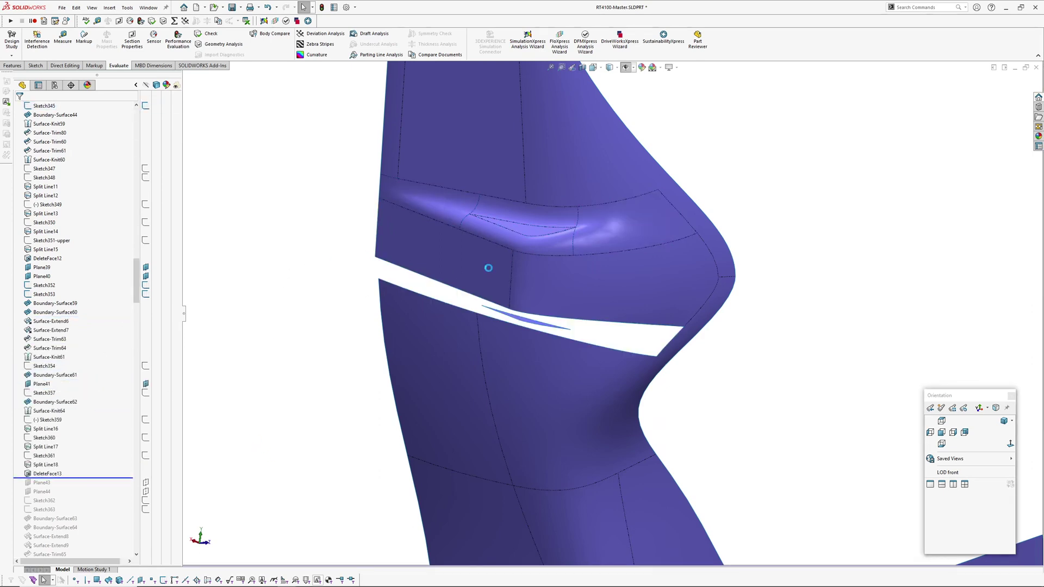
Select the Split Line14 face in the upper beam blend and examine the surrounding blend surfaces
click(530, 239)
middle_drag(530, 241, 538, 284)
mouse_move(528, 232)
middle_down()
mouse_move(488, 122)
mouse_move(454, 100)
mouse_move(533, 150)
mouse_move(541, 220)
middle_up()
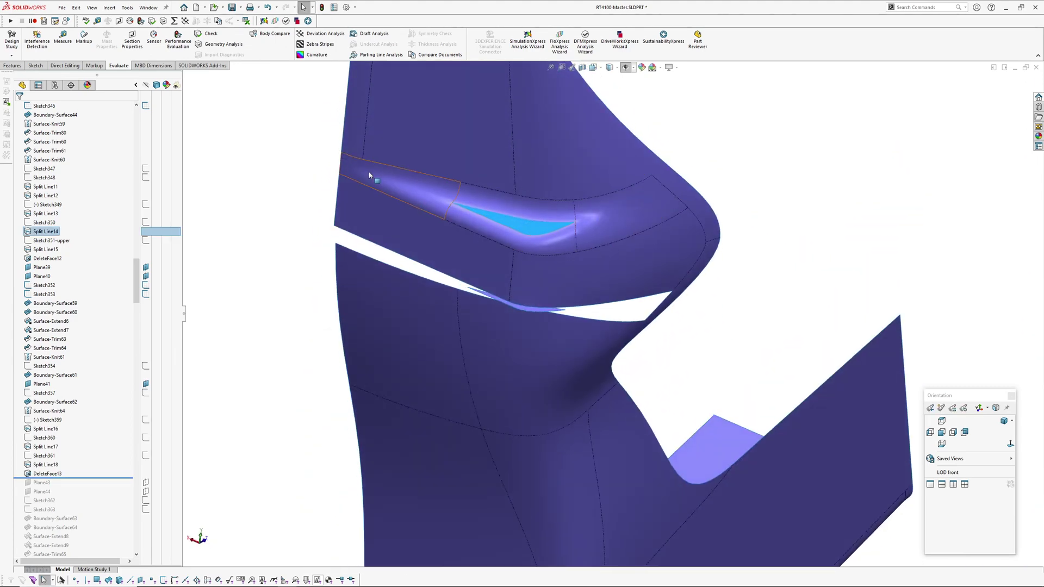
middle_drag(377, 209, 371, 139)
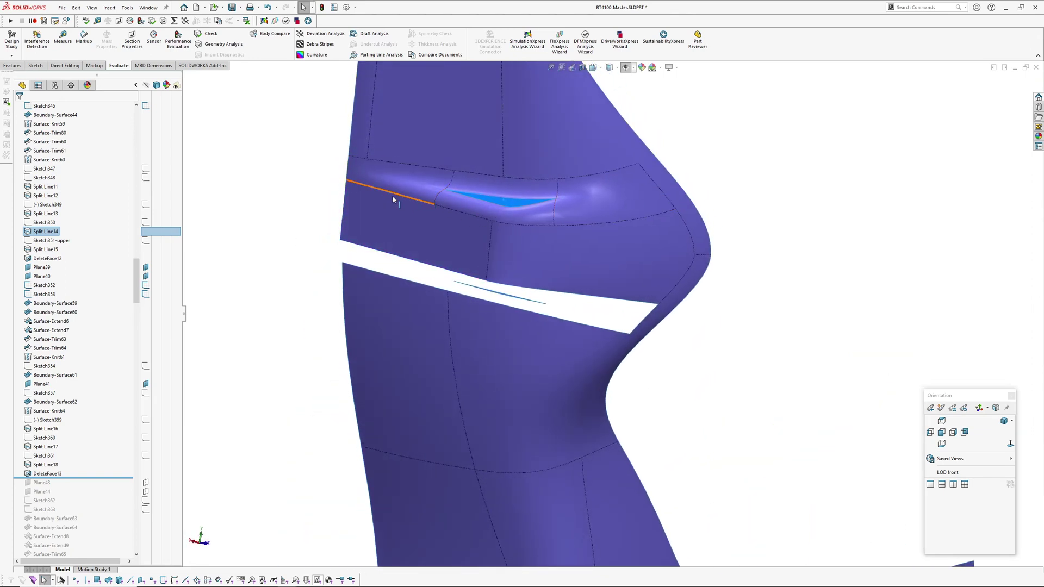
Roll the history forward to just after Surface-Knit65 and examine the blend surfaces on the beam's underside
middle_drag(522, 210, 525, 312)
scroll(63, 404, down, 4)
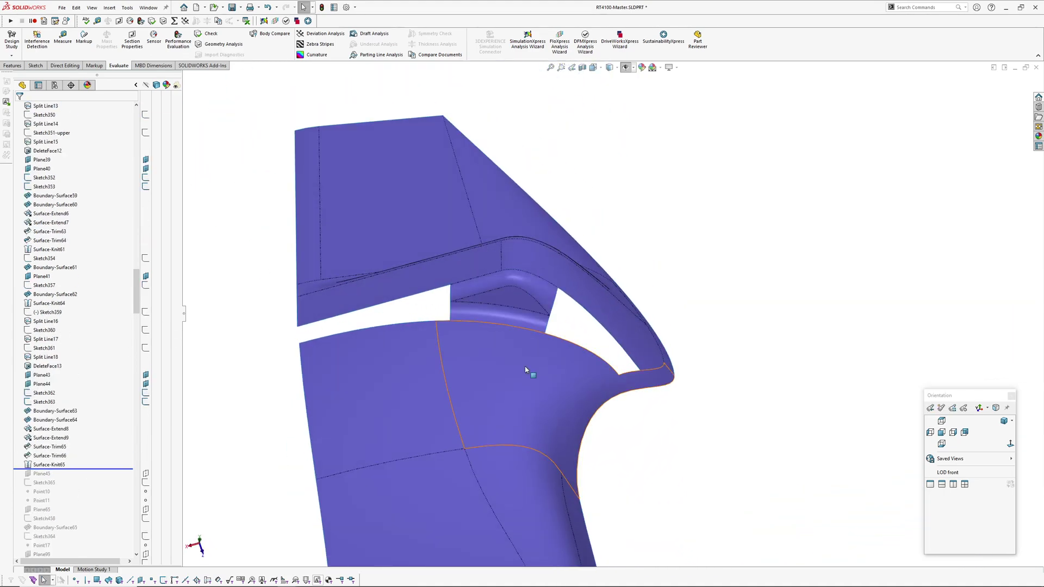
middle_drag(522, 351, 570, 286)
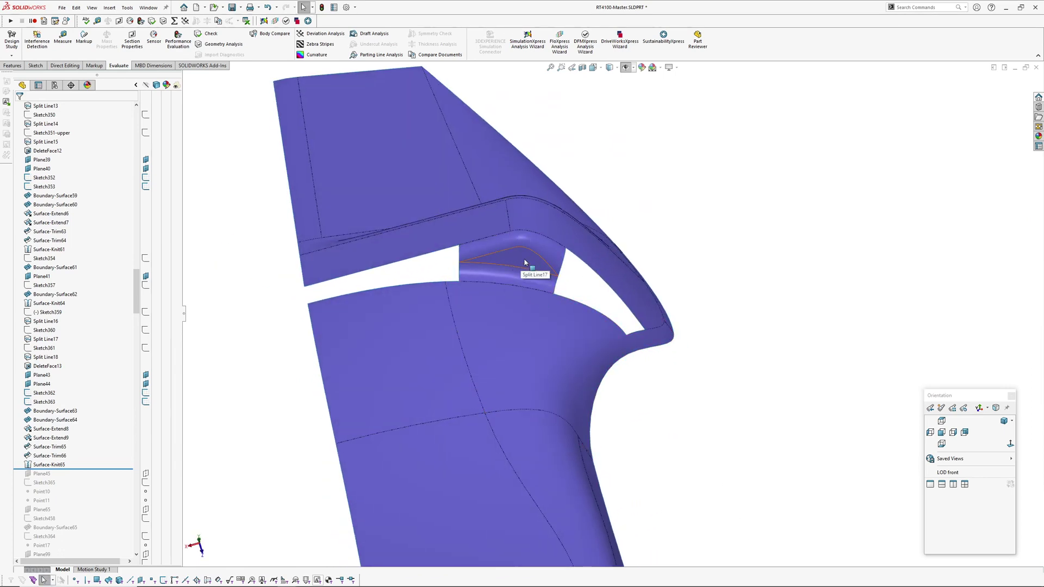
Roll the history forward to just after Boundary-Surface65 and view the outer part of the lower beam blend
scroll(91, 438, down, 1)
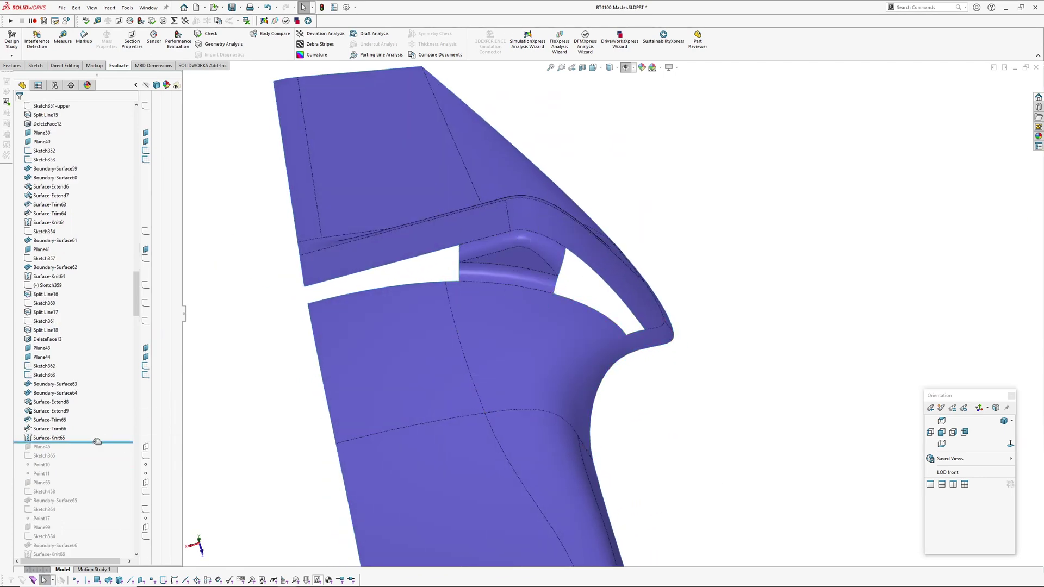
drag(97, 440, 99, 497)
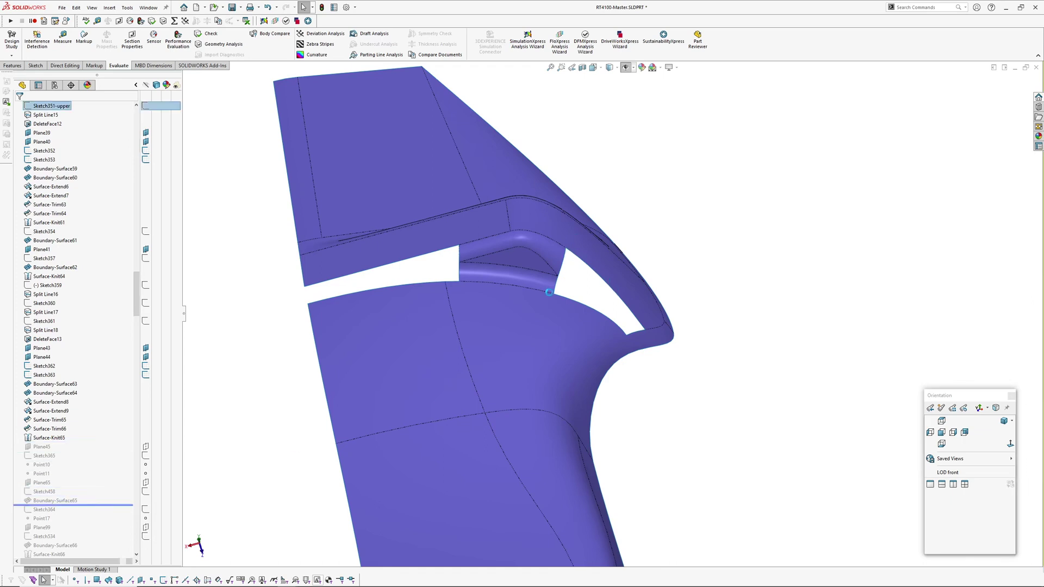
middle_drag(611, 284, 568, 307)
scroll(135, 414, down, 4)
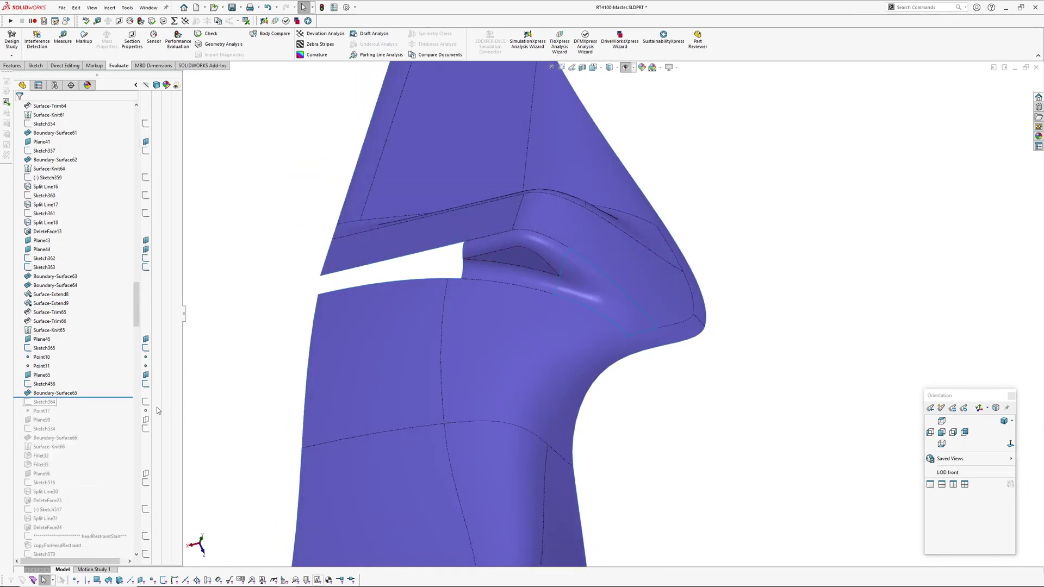
Roll the history forward past Surface-Knit66 to just after the headRestraintStart marker, examining the beam's blend surfaces
drag(112, 397, 107, 429)
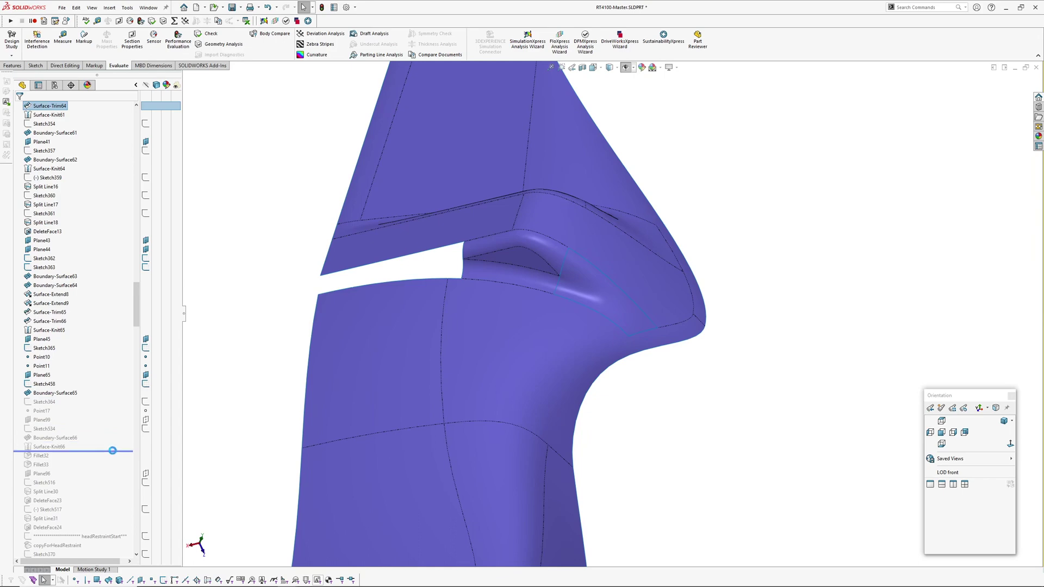
middle_drag(500, 277, 422, 364)
scroll(630, 354, up, 4)
scroll(115, 347, down, 4)
drag(116, 343, 116, 433)
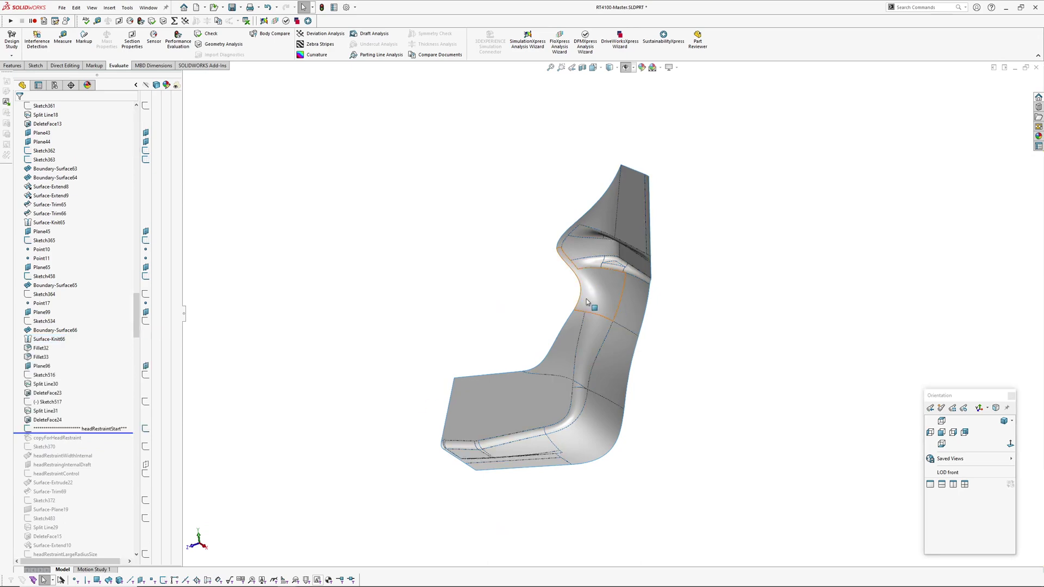
Roll the history forward to just after 3DSketch27 and examine the head restraint surface with its sketches and reference geometry temporarily shown
middle_drag(586, 299, 608, 311)
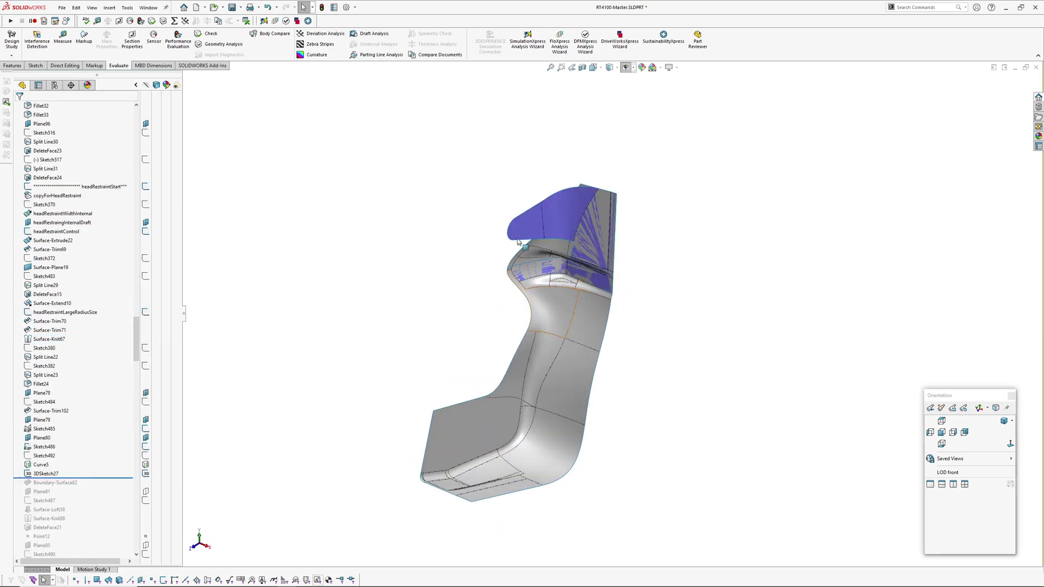
mouse_move(518, 242)
middle_down()
mouse_move(571, 231)
mouse_move(525, 254)
mouse_move(599, 255)
mouse_move(745, 245)
middle_up()
key(h)
middle_drag(641, 222, 422, 244)
scroll(450, 252, down, 3)
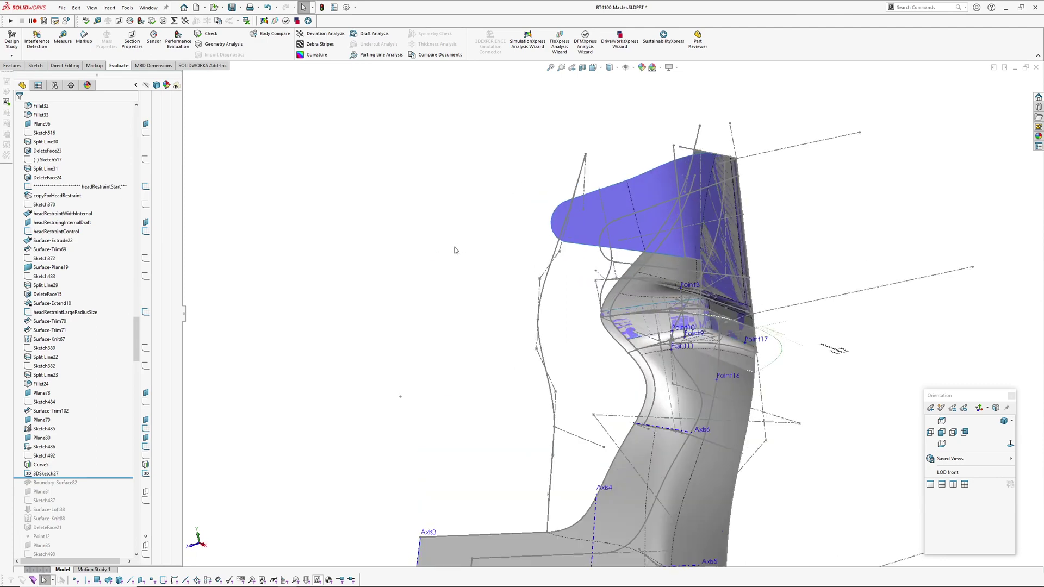
middle_drag(656, 246, 557, 262)
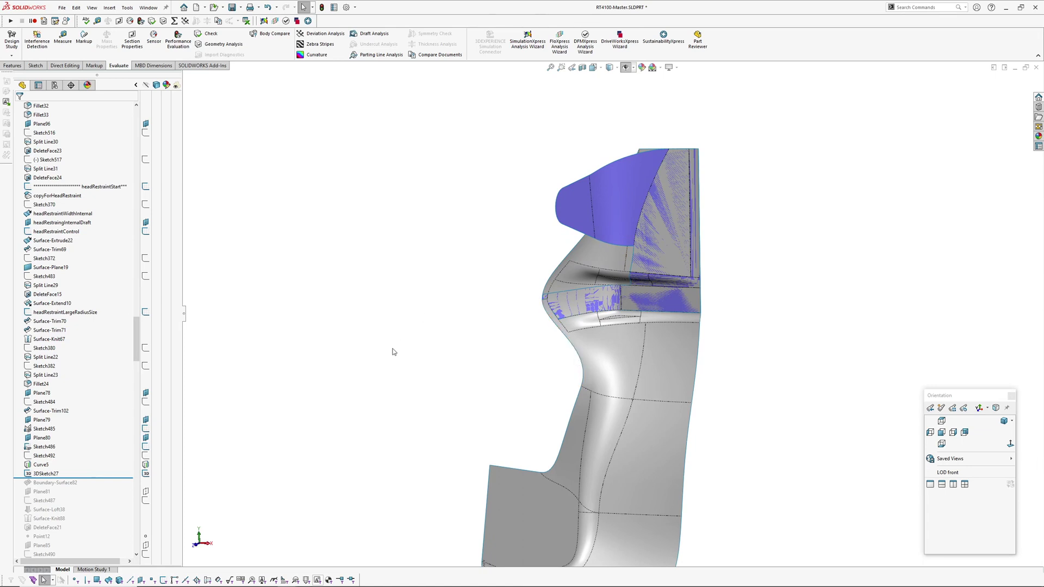
Roll the history forward to just after the returns marker and examine the blend between head restraint and shoulder
scroll(108, 300, down, 7)
drag(115, 290, 106, 439)
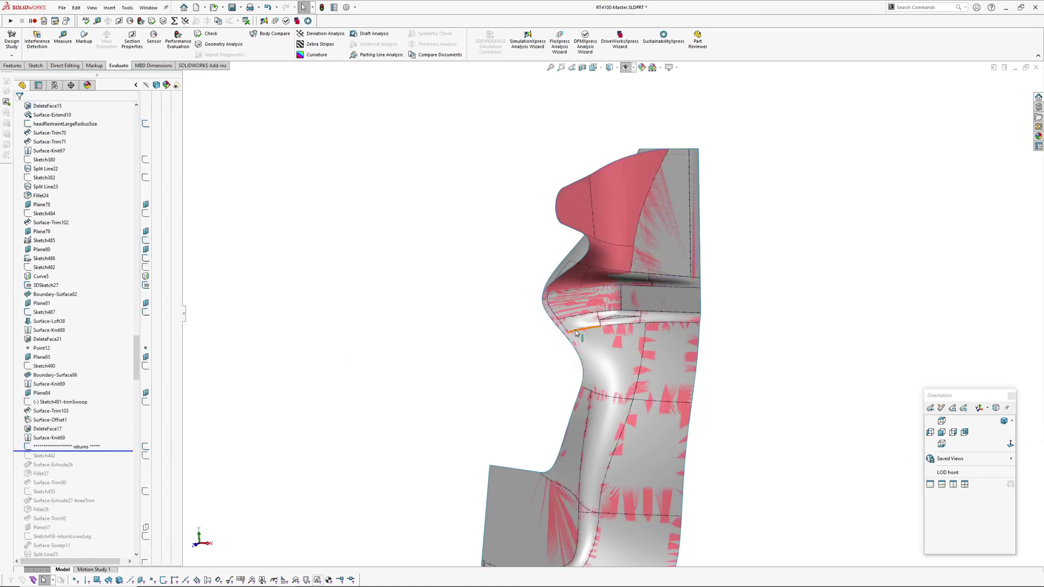
scroll(594, 268, down, 4)
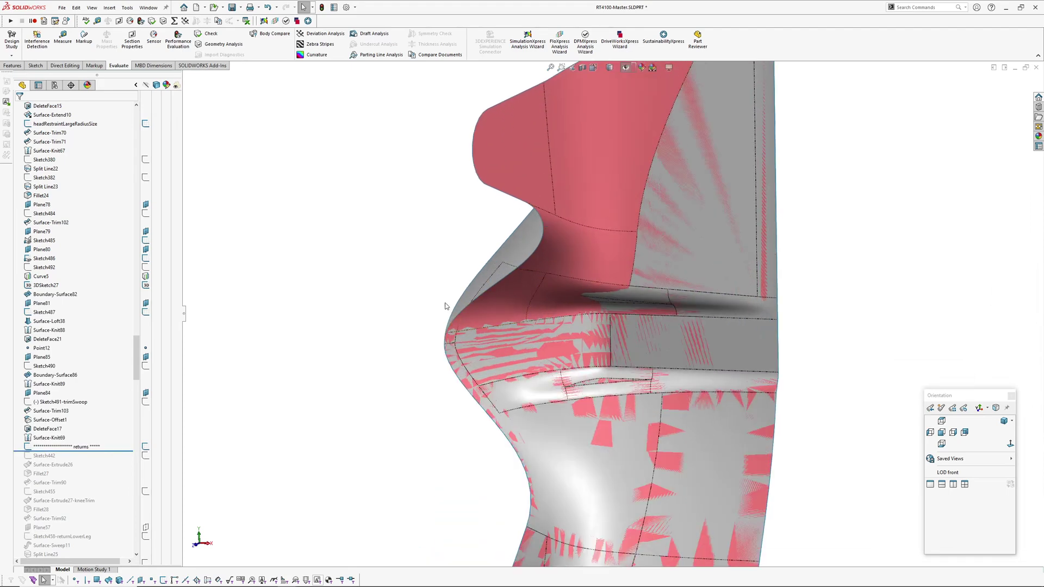
mouse_move(452, 329)
middle_down()
mouse_move(555, 325)
mouse_move(439, 322)
middle_up()
scroll(533, 372, up, 3)
middle_drag(532, 371, 489, 256)
Roll the history forward to just after Sketch456-returnCentre and examine the curved return on the front edge of the thigh side
scroll(119, 322, down, 5)
drag(125, 316, 124, 432)
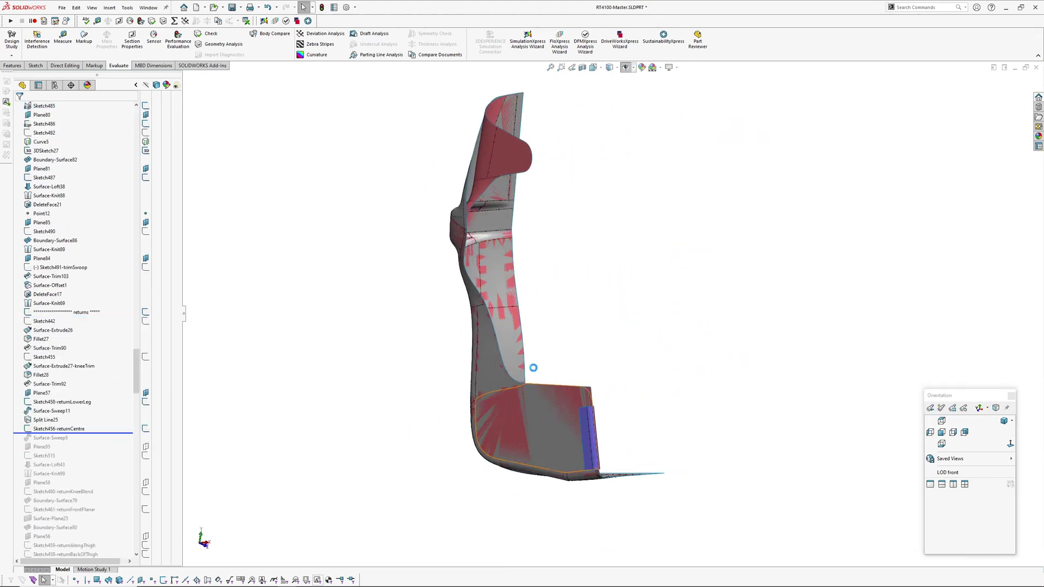
mouse_move(533, 361)
middle_down()
mouse_move(504, 305)
mouse_move(595, 372)
middle_up()
scroll(604, 337, down, 5)
scroll(580, 333, up, 3)
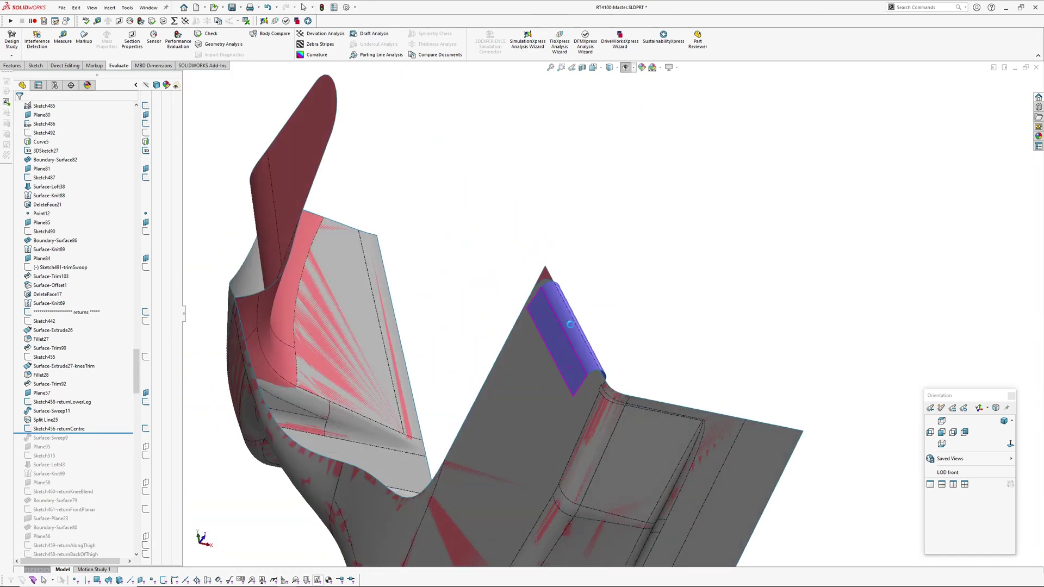
scroll(597, 351, down, 3)
middle_drag(589, 373, 556, 207)
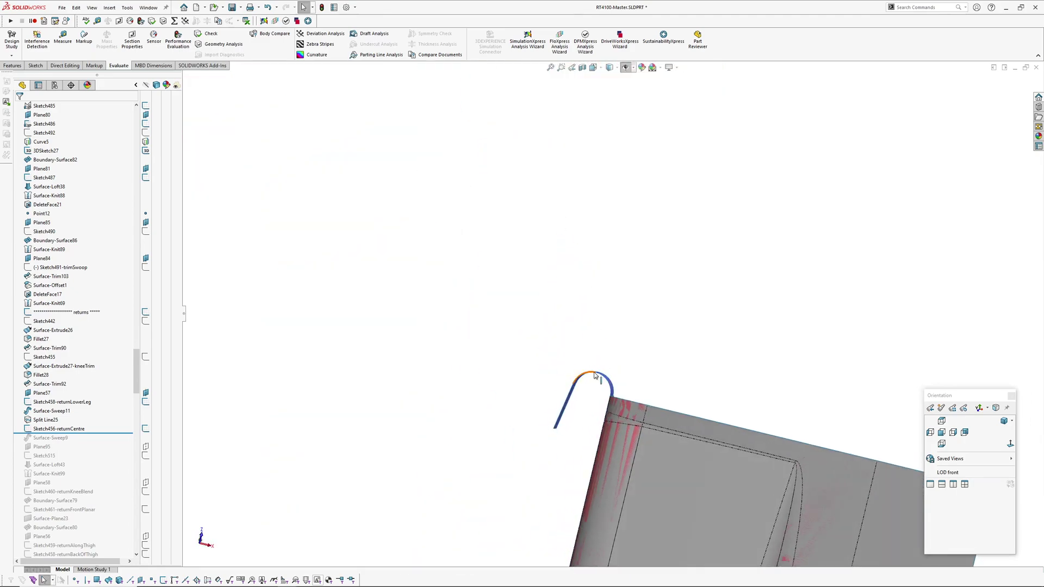
middle_drag(597, 362, 454, 409)
Roll the history forward to just after Surface-Loft43 and examine the returns along the seat's front edges
drag(82, 434, 81, 470)
ctrl+middle_drag(595, 304, 569, 397)
middle_click(536, 323)
scroll(544, 287, down, 3)
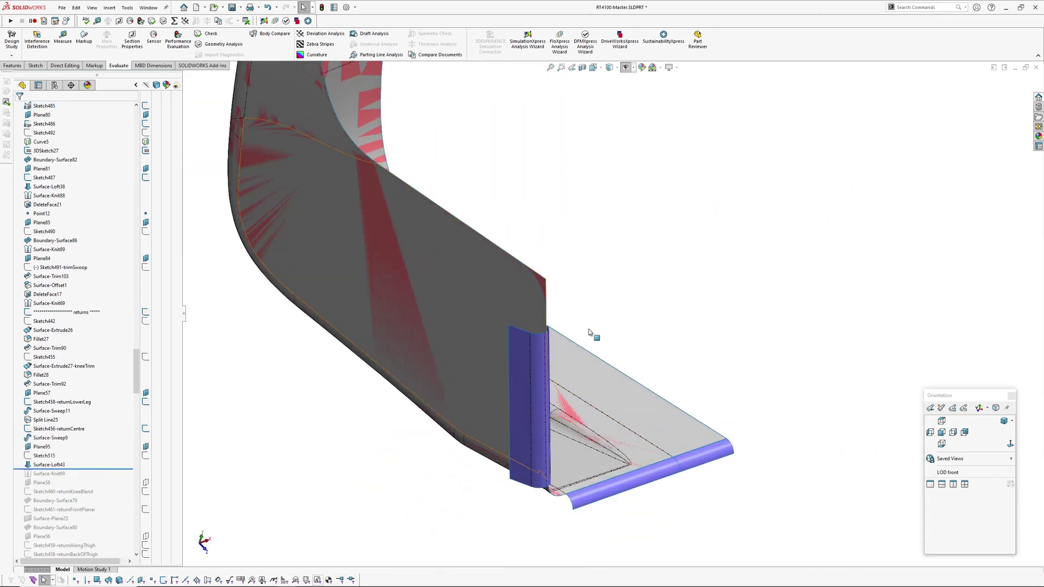
scroll(584, 327, up, 5)
middle_drag(582, 325, 557, 313)
Roll the history forward to just after Surface-Loft10-returnUpperKneeBlend and select the Surface-Loft19 face on the thigh return
scroll(81, 462, down, 4)
drag(81, 361, 81, 478)
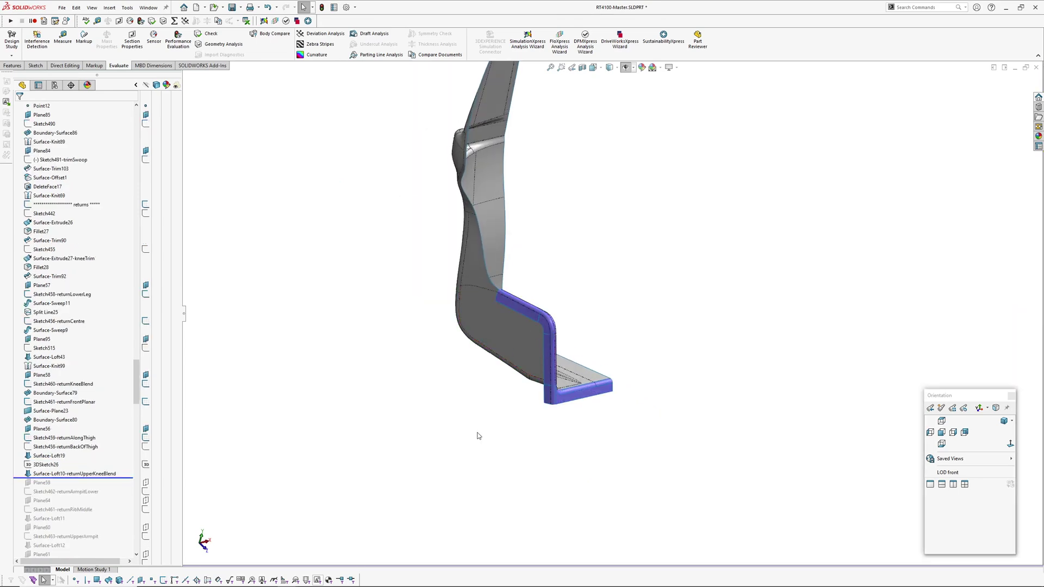
ctrl+middle_drag(524, 319, 493, 377)
scroll(527, 440, down, 5)
middle_drag(527, 441, 508, 293)
click(479, 242)
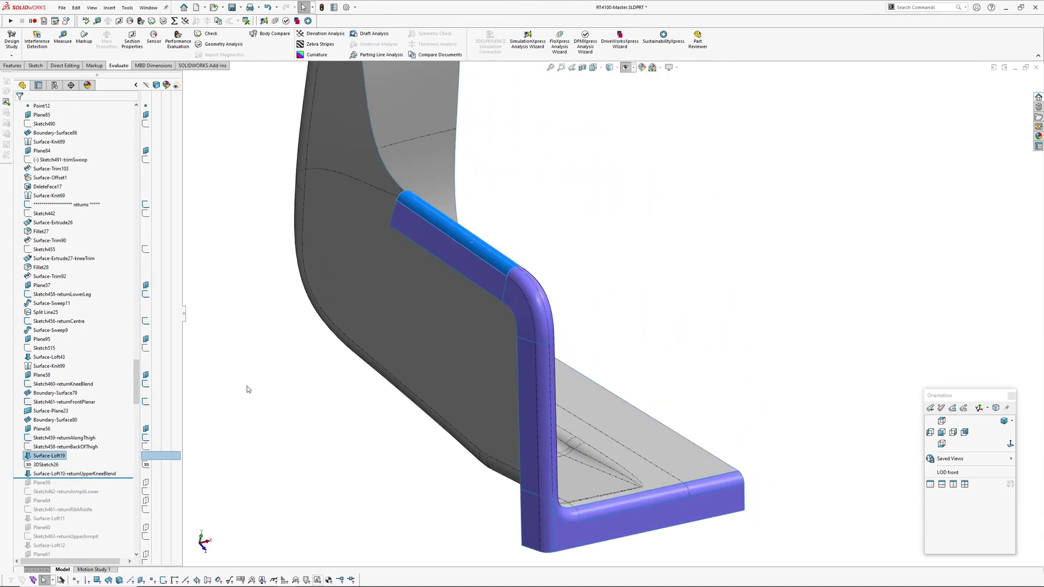
Roll the history forward to just after Surface-Loft13, then select the Surface-Loft11 face and examine the rib return's profile dimensions
click(264, 471)
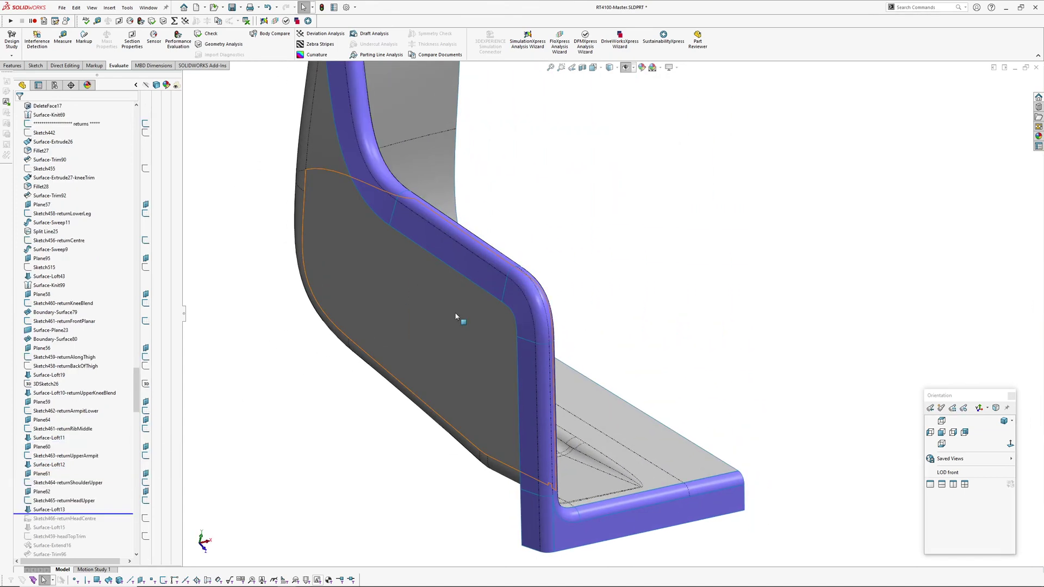
scroll(457, 308, up, 4)
middle_drag(462, 302, 463, 260)
click(458, 244)
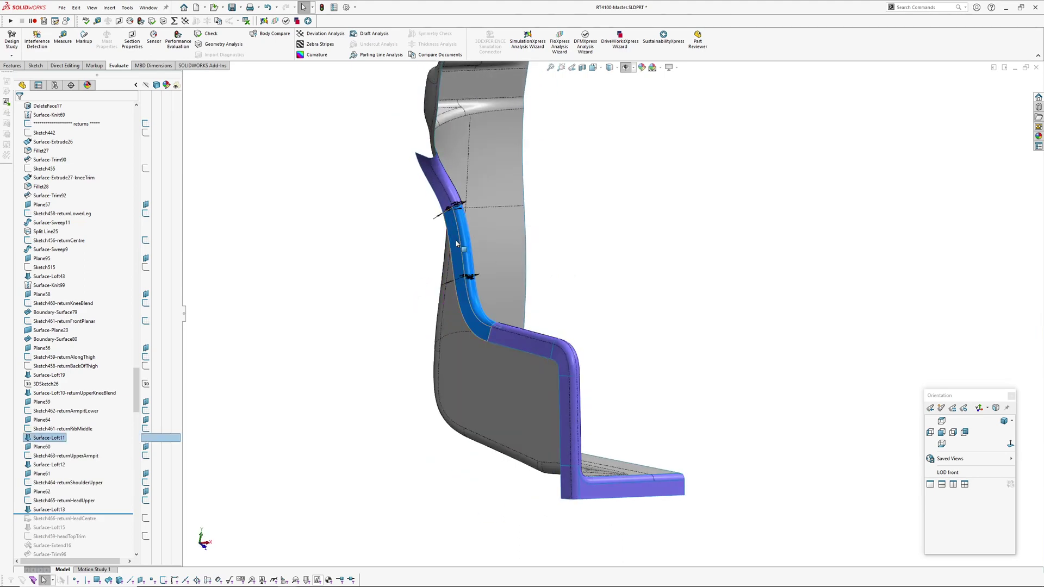
scroll(467, 255, down, 5)
middle_drag(480, 268, 524, 172)
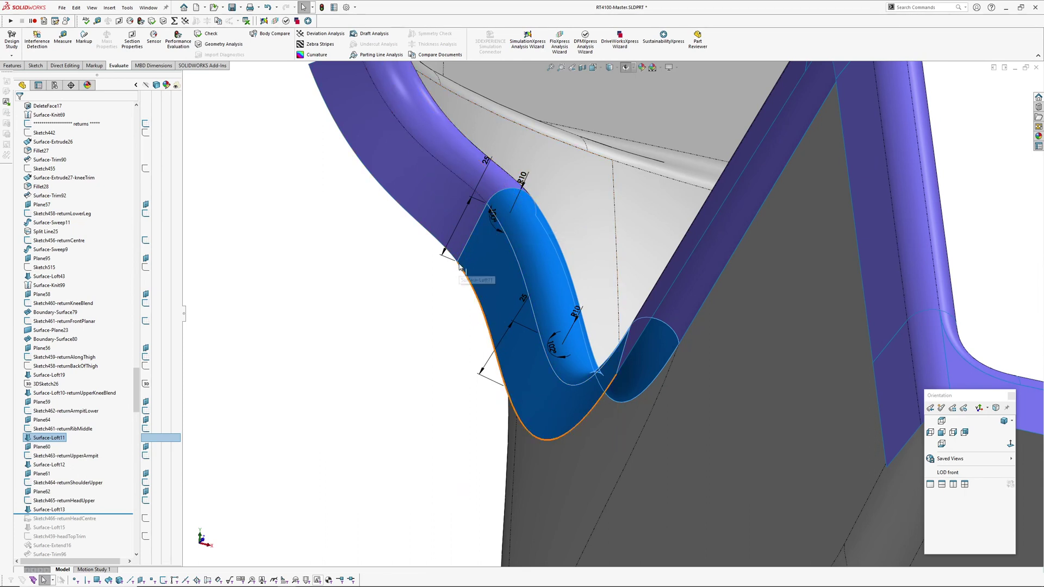
middle_drag(459, 266, 442, 311)
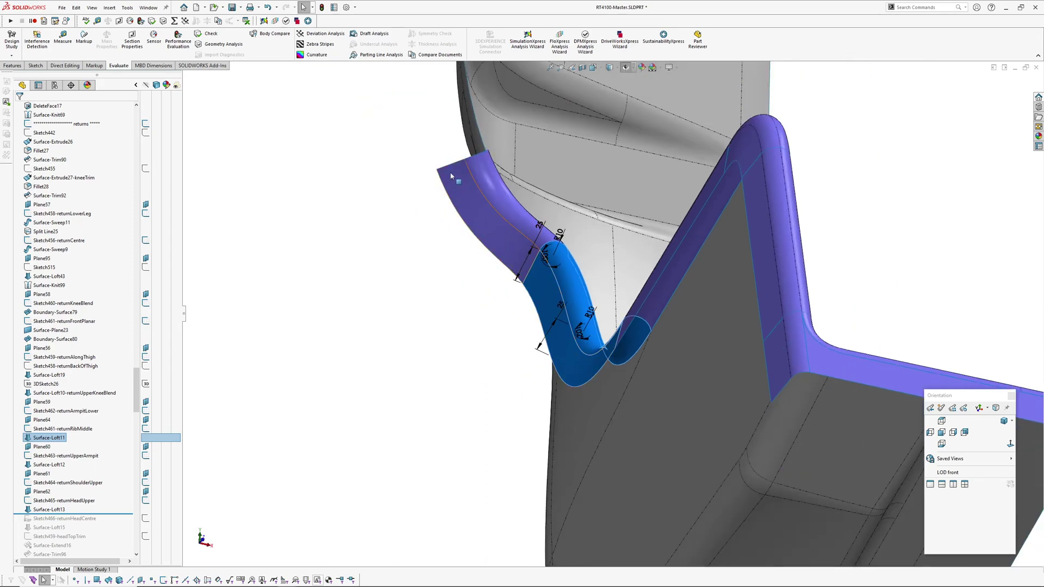
middle_drag(525, 294, 557, 386)
ctrl+middle_drag(515, 155, 480, 246)
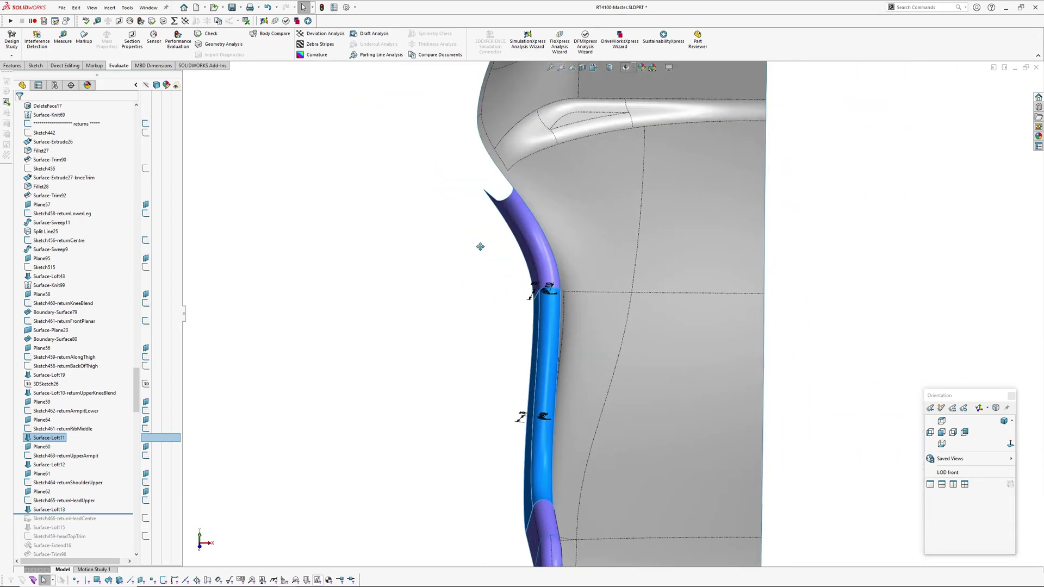
Roll the history forward to just after Plane66 and view the return along the seat side up to the shoulder
click(450, 319)
scroll(450, 321, up, 2)
ctrl+middle_drag(451, 332, 441, 243)
scroll(91, 453, down, 5)
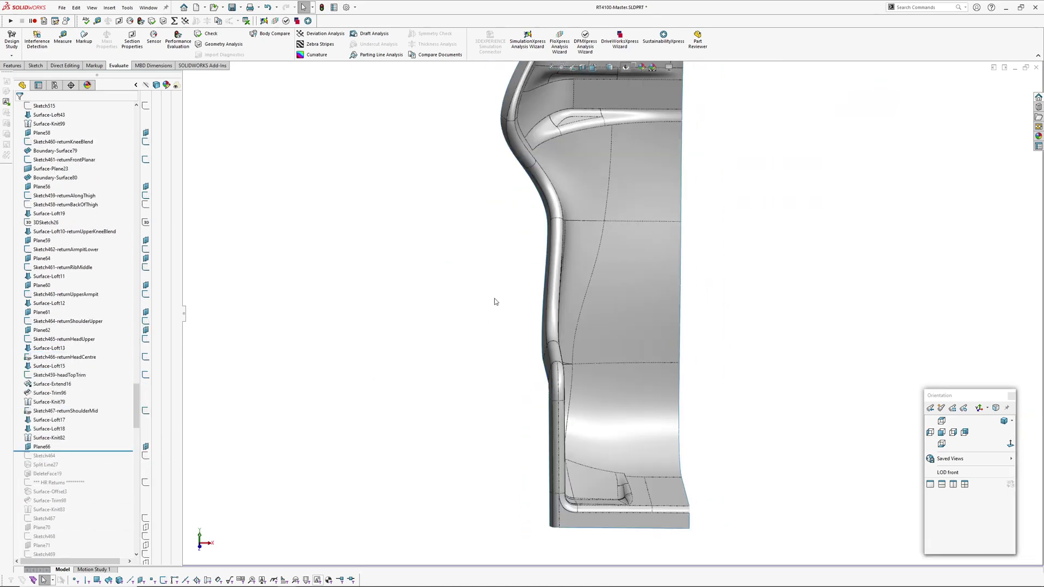
middle_drag(494, 301, 562, 231)
scroll(546, 244, up, 2)
scroll(568, 218, down, 4)
ctrl+middle_drag(564, 385, 566, 292)
scroll(544, 304, down, 4)
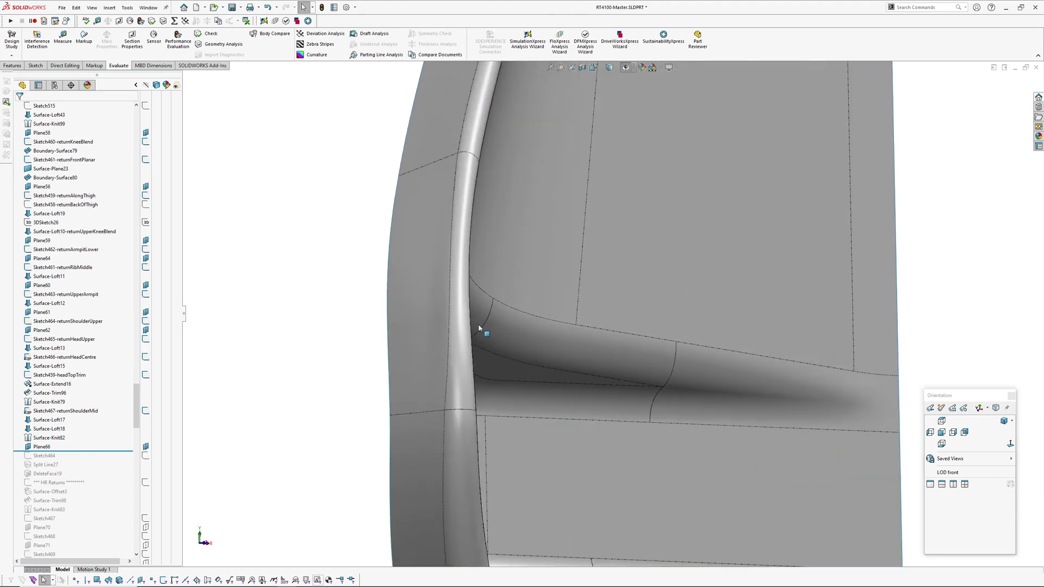
Select the Surface-Loft18 face at the shoulder and the Surface-Loft13 face beside the head to examine how the returns connect
middle_drag(467, 326, 461, 301)
click(474, 294)
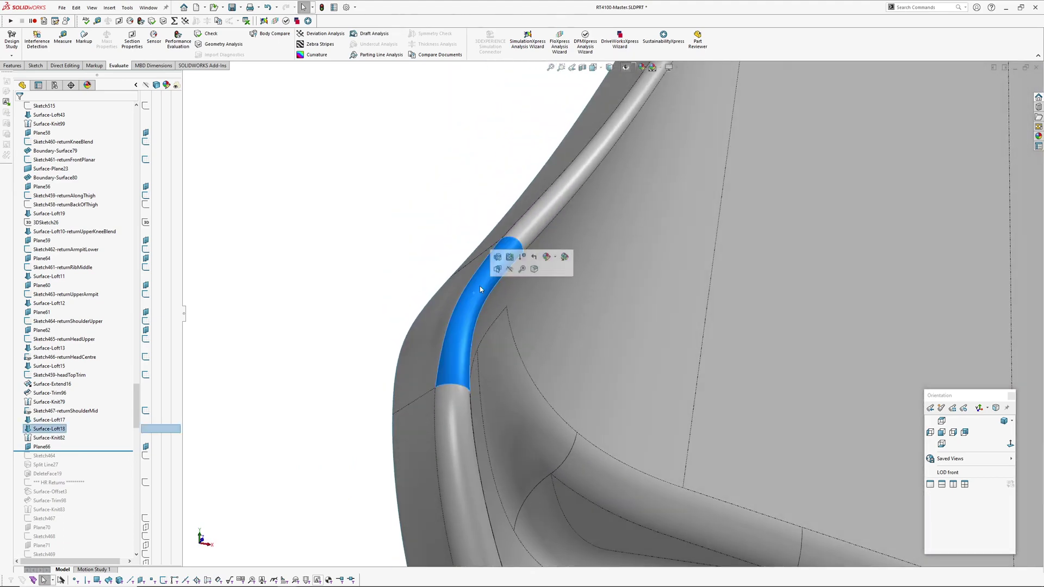
scroll(510, 240, up, 1)
ctrl+middle_drag(512, 230, 549, 328)
click(508, 326)
scroll(556, 328, down, 3)
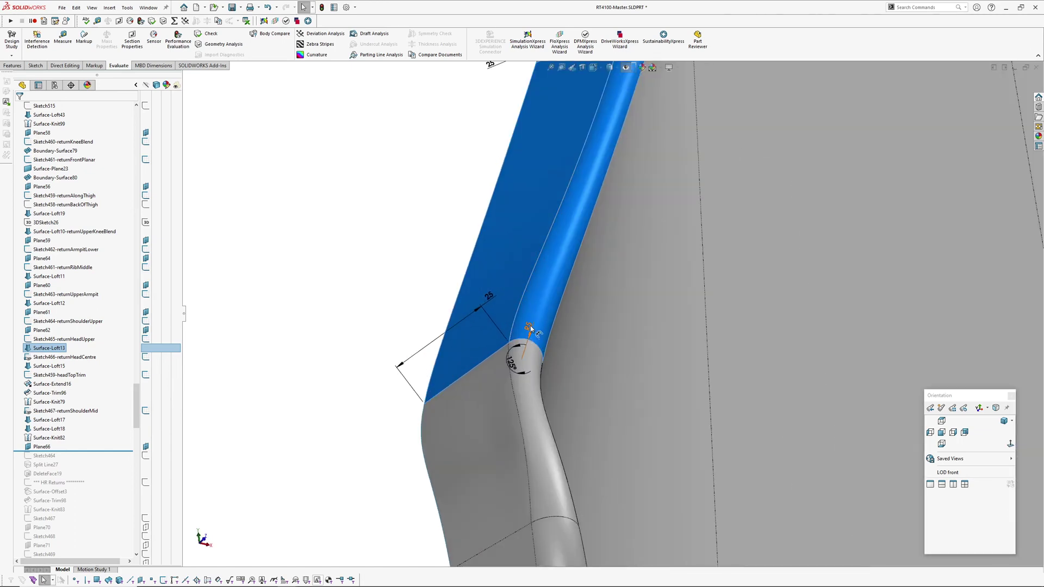
scroll(532, 344, up, 5)
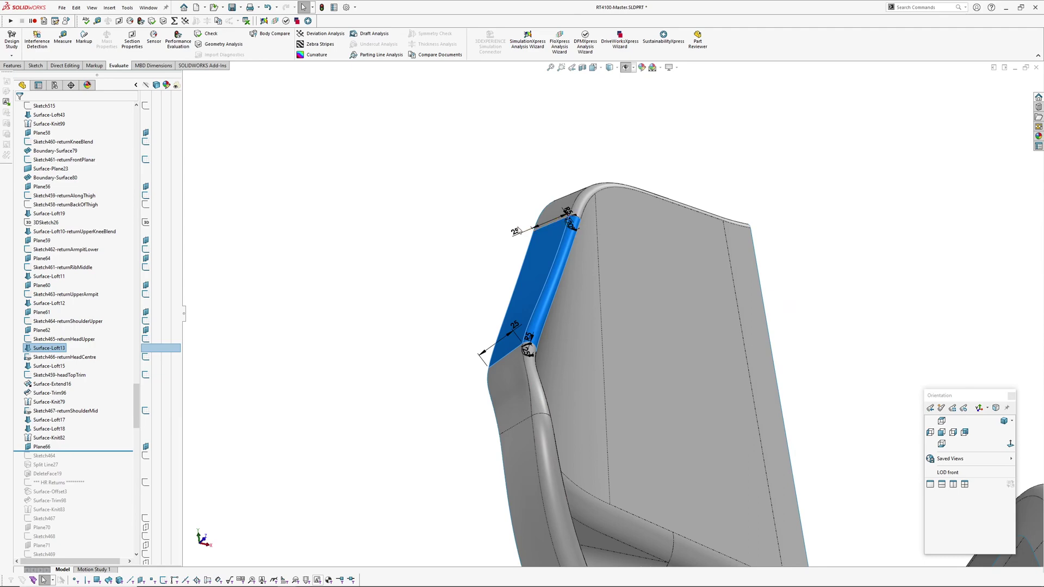
Clear the selection and roll the history forward to just after the mounting points marker
click(478, 310)
middle_drag(478, 310, 521, 358)
scroll(523, 371, up, 4)
scroll(105, 429, down, 15)
mouse_move(105, 451)
mouse_down()
mouse_move(101, 344)
mouse_move(97, 435)
mouse_up()
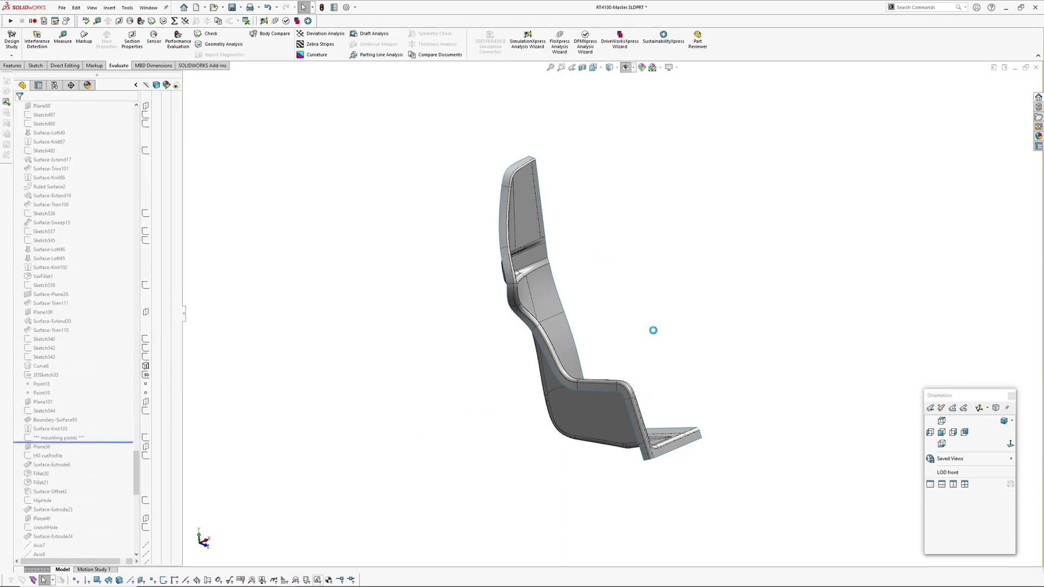
middle_drag(652, 331, 523, 310)
Select the Ruled Surface2 face on the outer flange and examine the flange around the whole seat edge
scroll(527, 220, down, 5)
middle_drag(526, 219, 512, 237)
click(512, 237)
scroll(473, 217, up, 4)
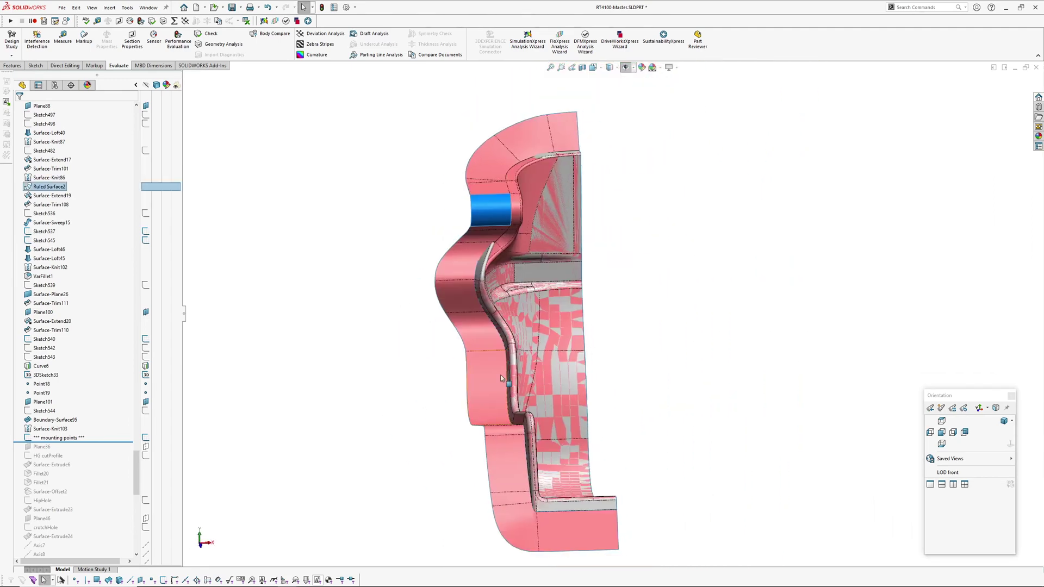
middle_drag(507, 377, 505, 363)
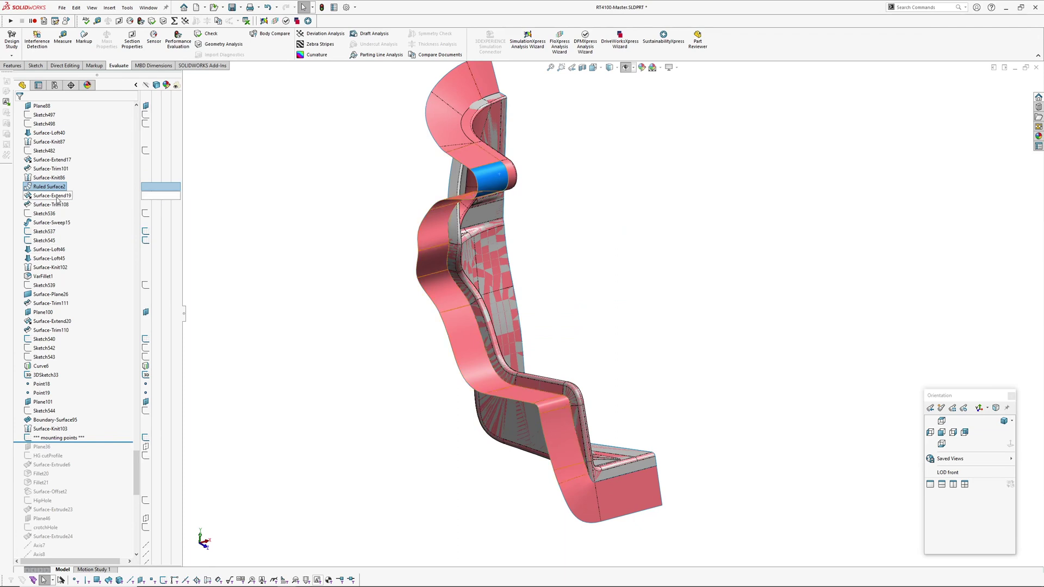
ctrl+middle_drag(377, 265, 361, 319)
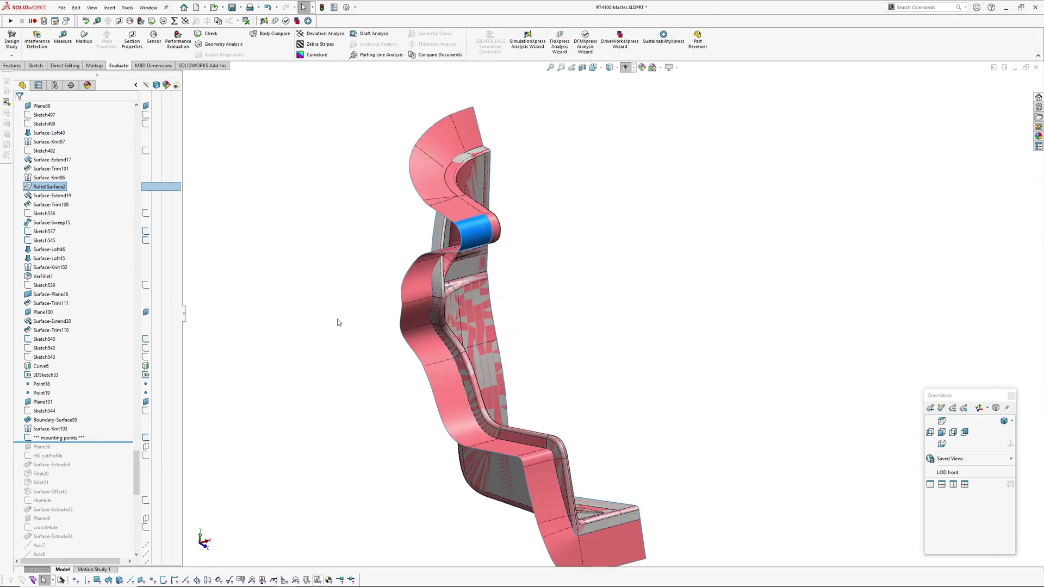
Roll the history forward to just after Body-Delete/Keep 2 and examine the harness hole and mounting point surfaces
scroll(77, 404, down, 4)
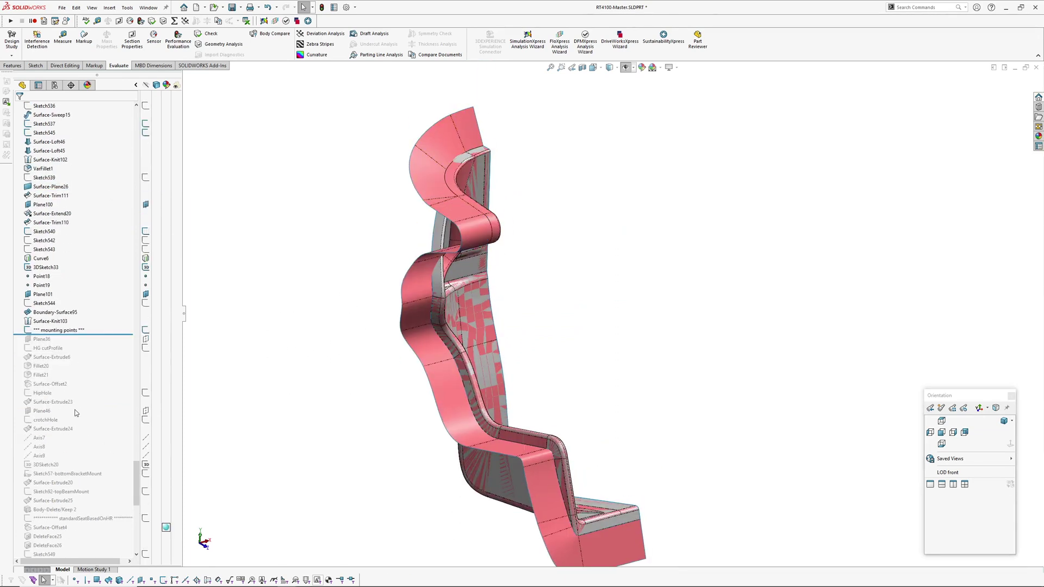
drag(112, 335, 122, 407)
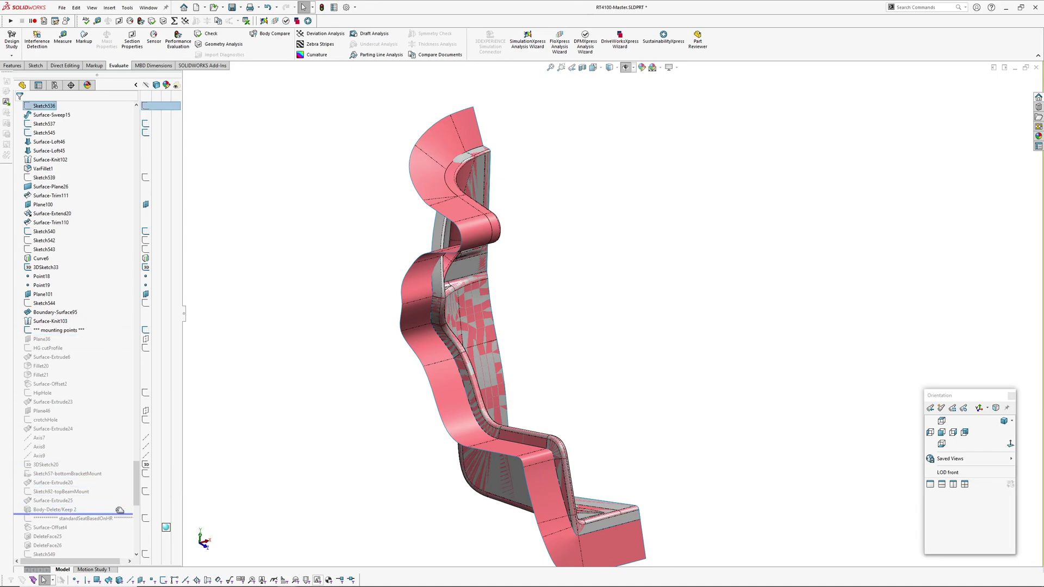
middle_drag(554, 387, 517, 339)
middle_drag(517, 339, 469, 367)
scroll(549, 369, down, 1)
middle_drag(543, 295, 535, 345)
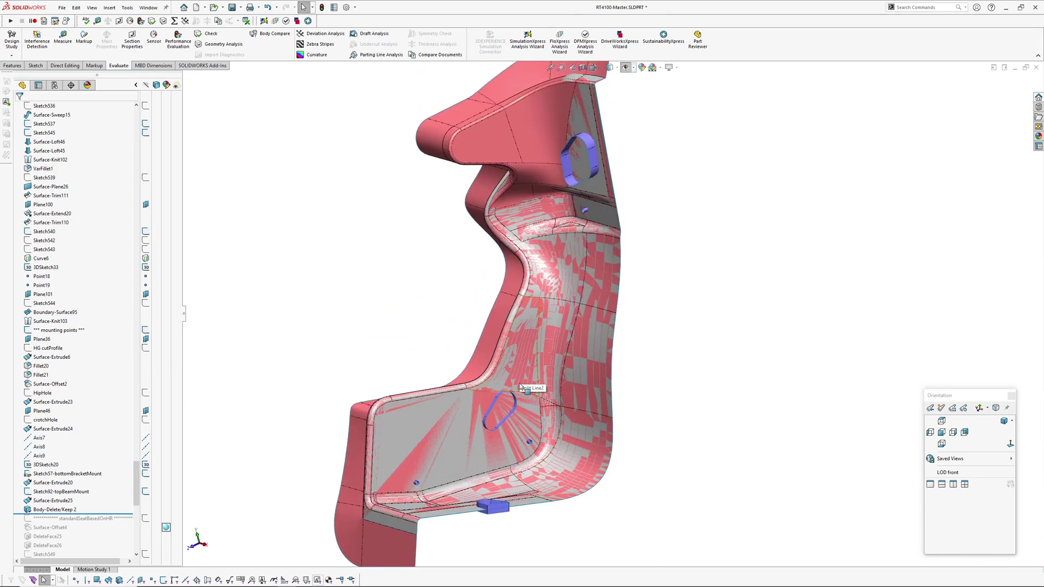
Roll the history forward to the end, just after Body-Delete/Keep 3, and view the standard seat surface
ctrl+middle_drag(503, 396, 517, 355)
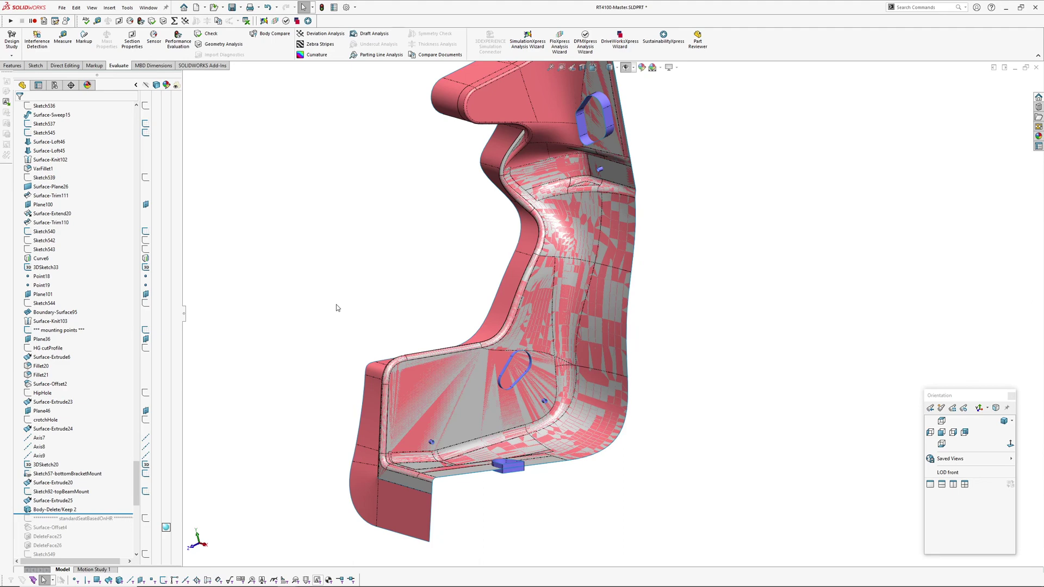
middle_drag(336, 308, 376, 316)
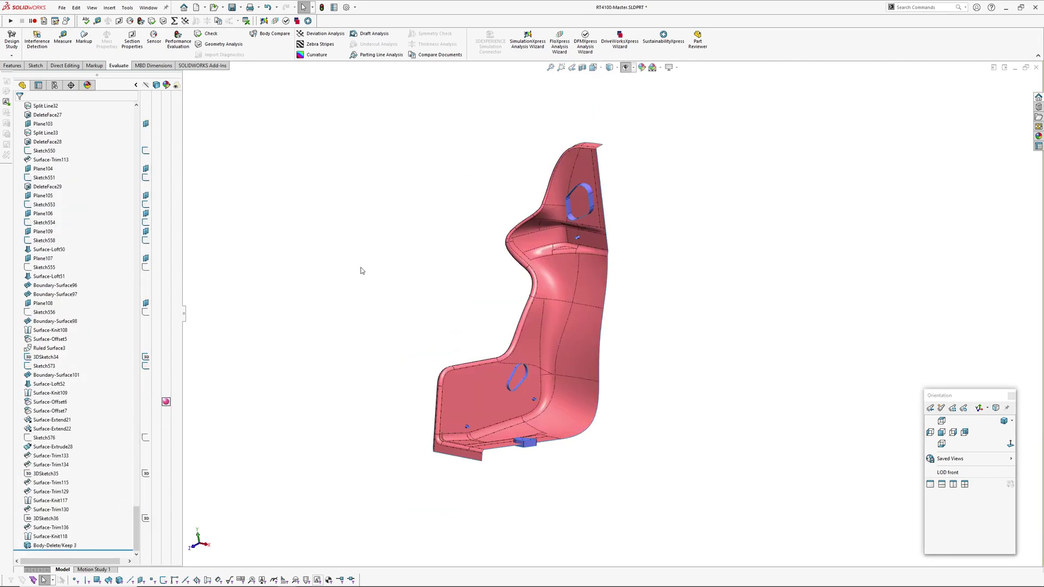
middle_drag(419, 266, 452, 261)
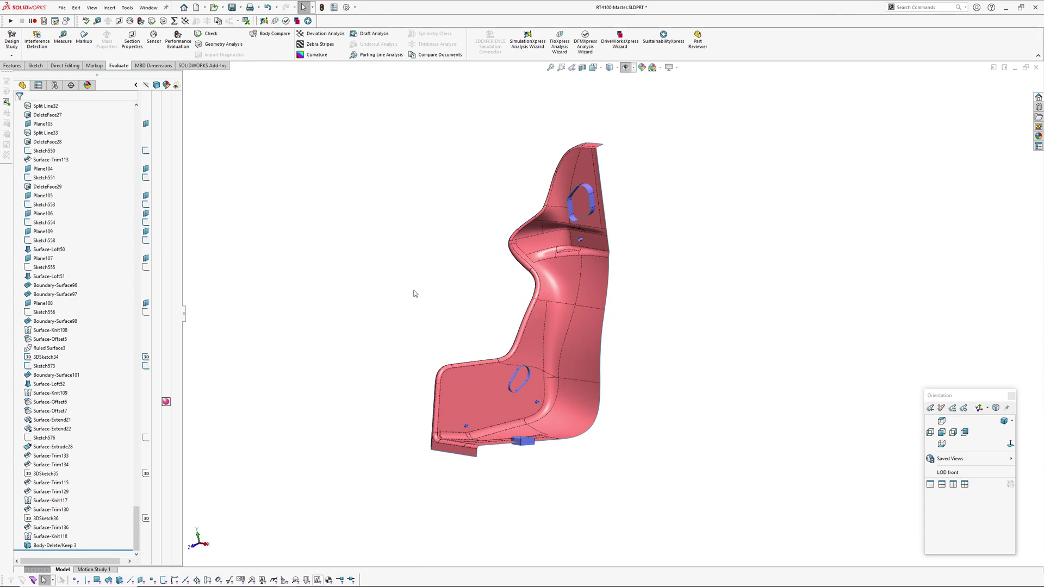
Switch to the RT4100WT-Master part and view its seat surfaces from the side and front
middle_drag(473, 257, 435, 260)
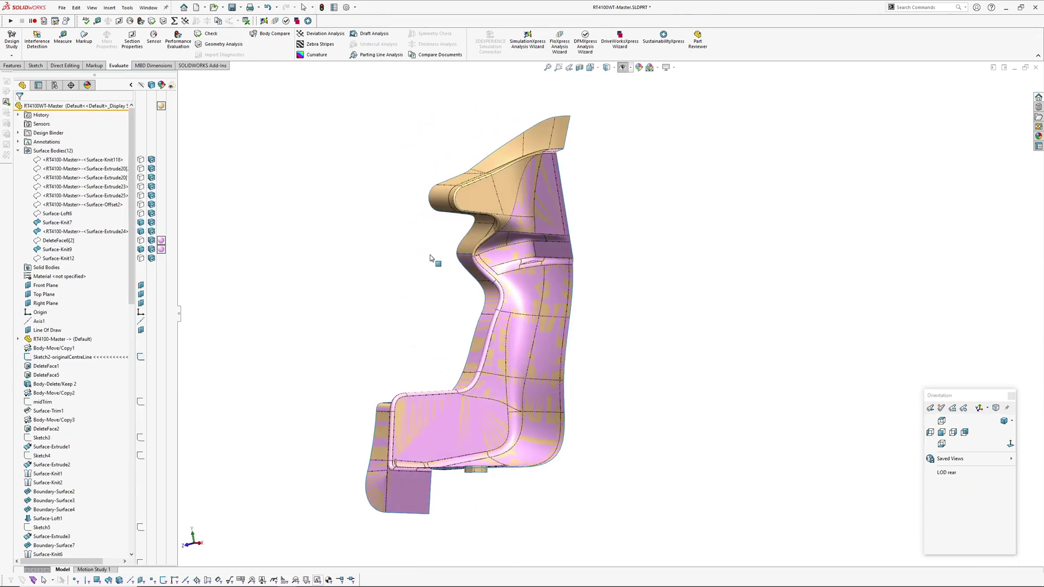
scroll(435, 261, up, 1)
middle_drag(361, 239, 438, 230)
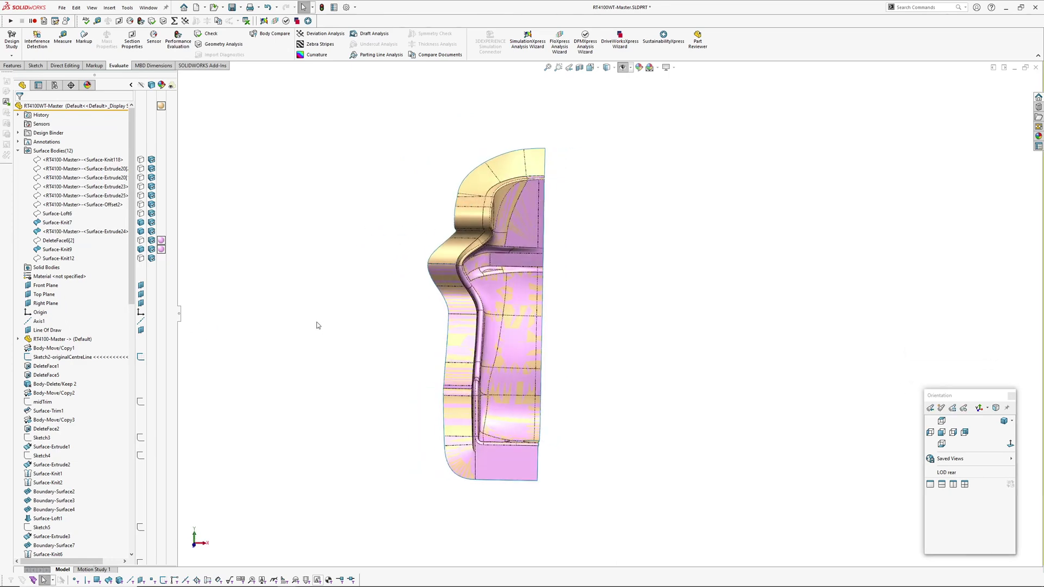
Select the RT4100-Master reference in the history and examine which seat surfaces it brings into the part
middle_drag(463, 328, 478, 350)
scroll(332, 266, down, 1)
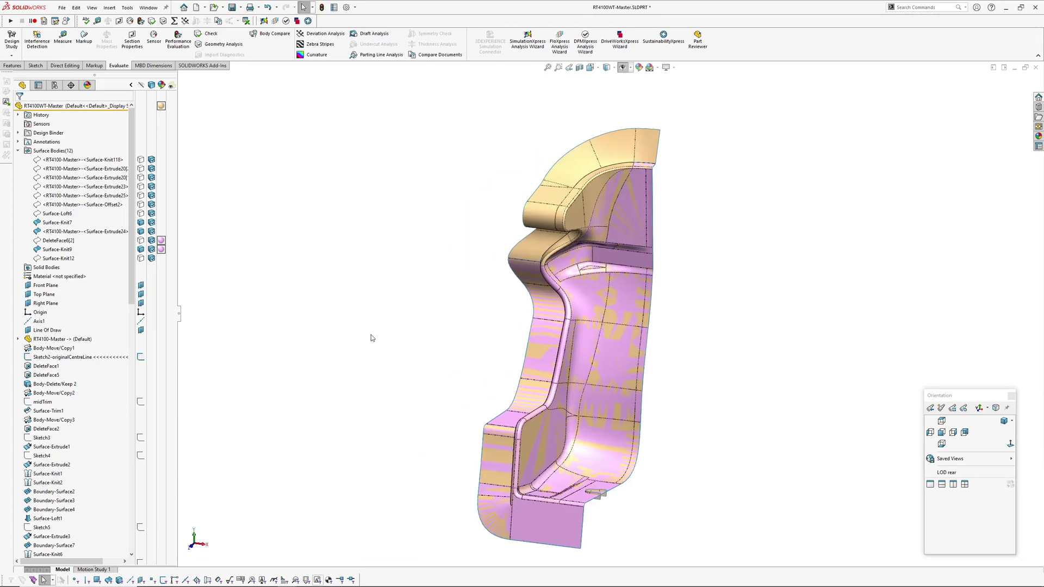
click(30, 341)
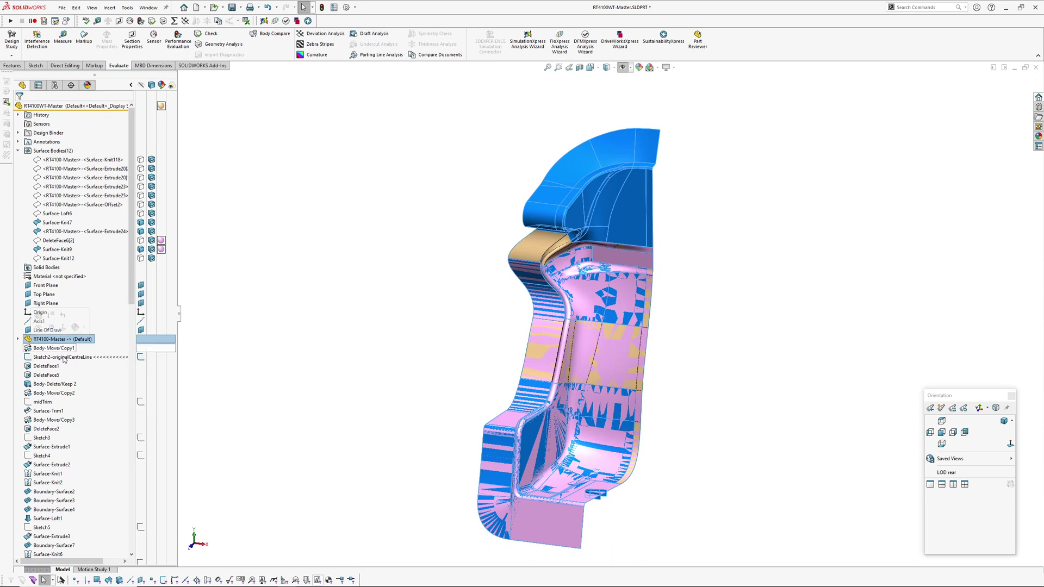
scroll(120, 326, down, 6)
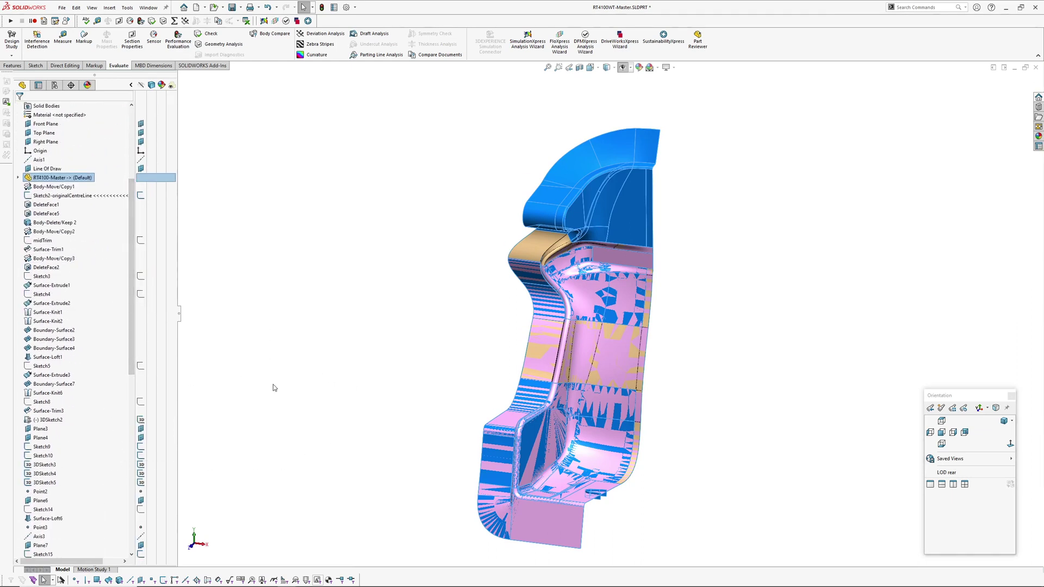
Roll the history back to just after DeleteFace5 and view the separated head restraint and seat body surfaces
click(47, 357)
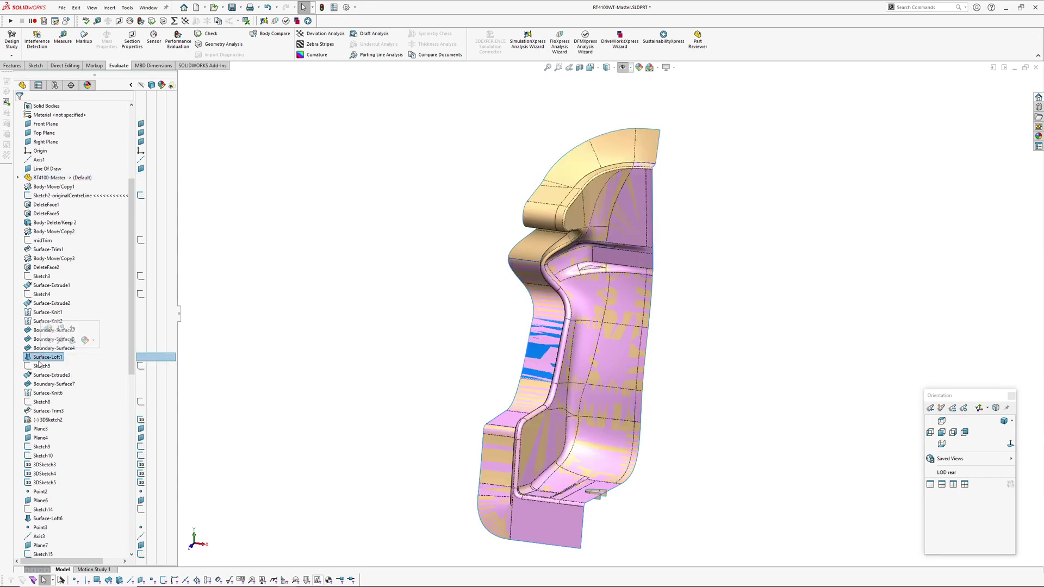
click(56, 354)
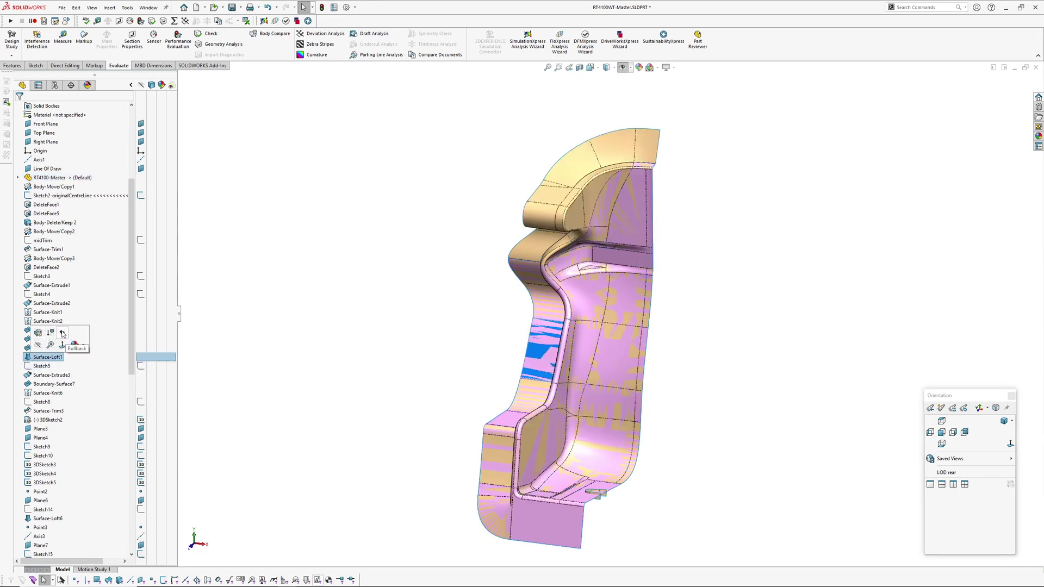
click(63, 333)
middle_drag(465, 335, 438, 343)
scroll(438, 339, up, 1)
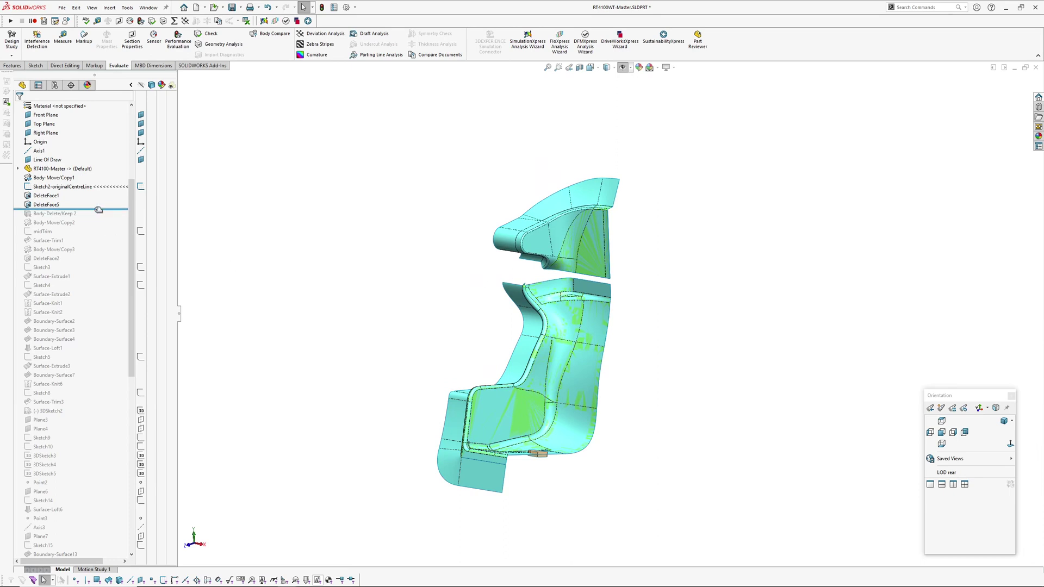
Roll the history forward to just after Body-Move/Copy2, select that feature and examine the repositioned seat body
drag(98, 210, 98, 222)
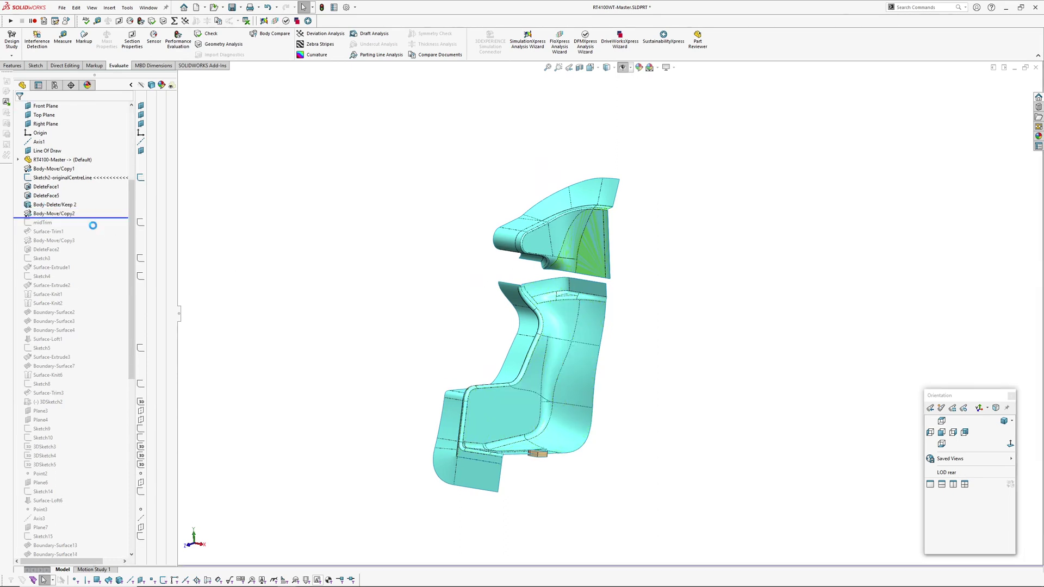
click(55, 214)
middle_drag(456, 326, 543, 346)
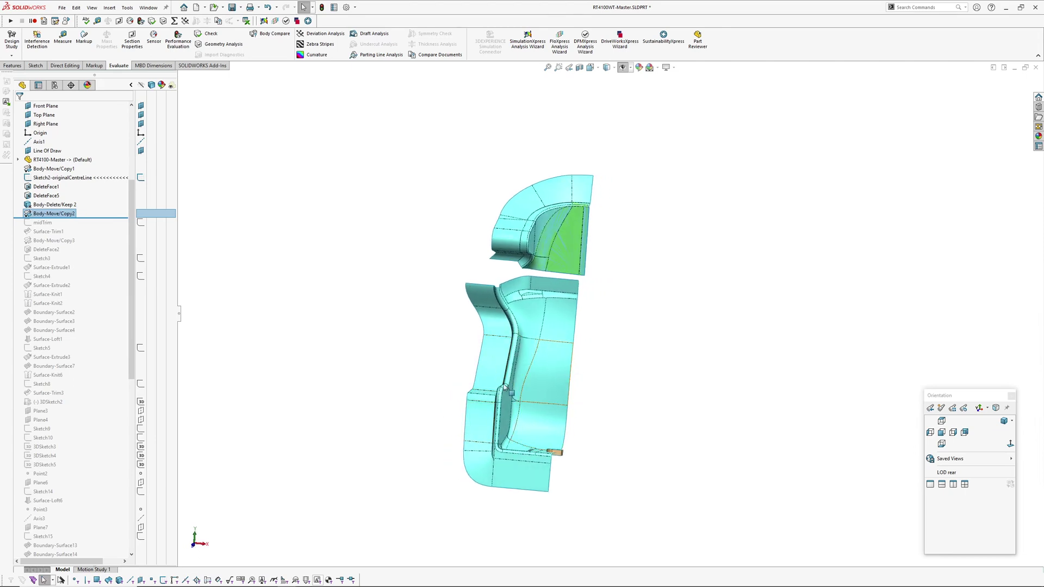
click(55, 214)
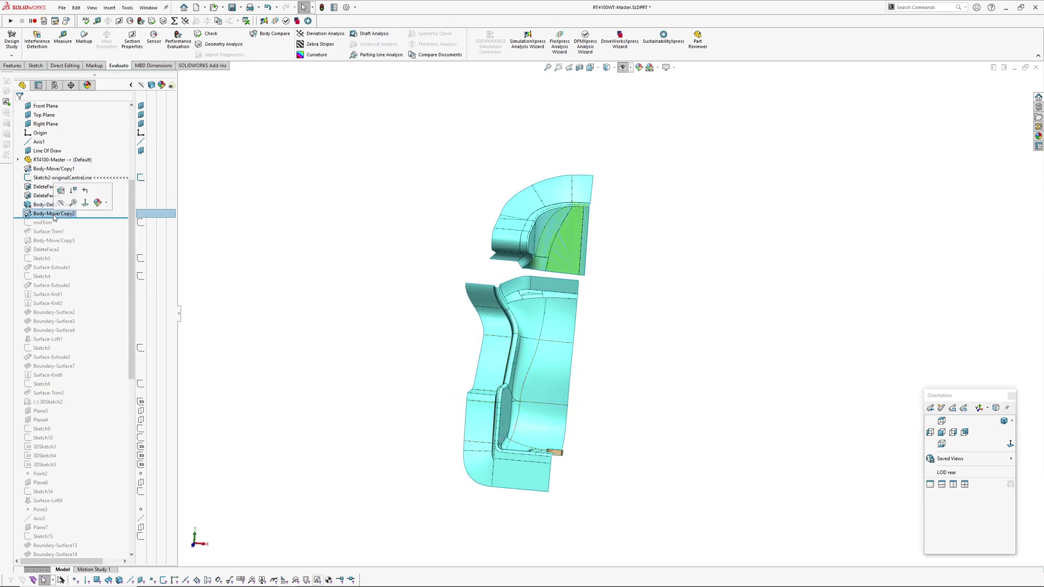
Roll the history forward past Surface-Trim1 to just after Body-Move/Copy3 and examine the split upper and lower seat sections
drag(84, 218, 83, 239)
middle_drag(563, 376, 564, 326)
drag(93, 245, 87, 252)
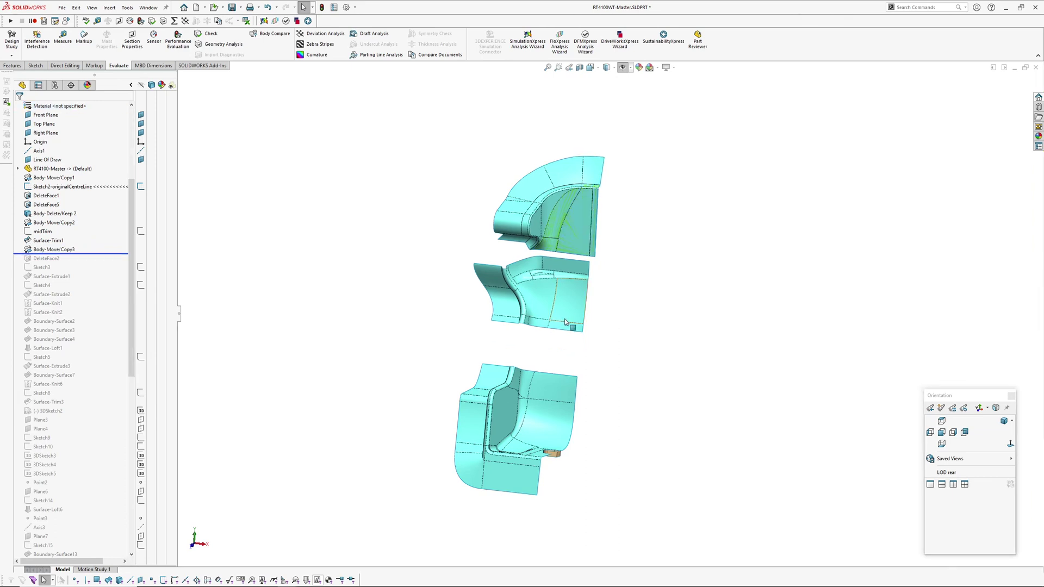
middle_drag(564, 319, 498, 284)
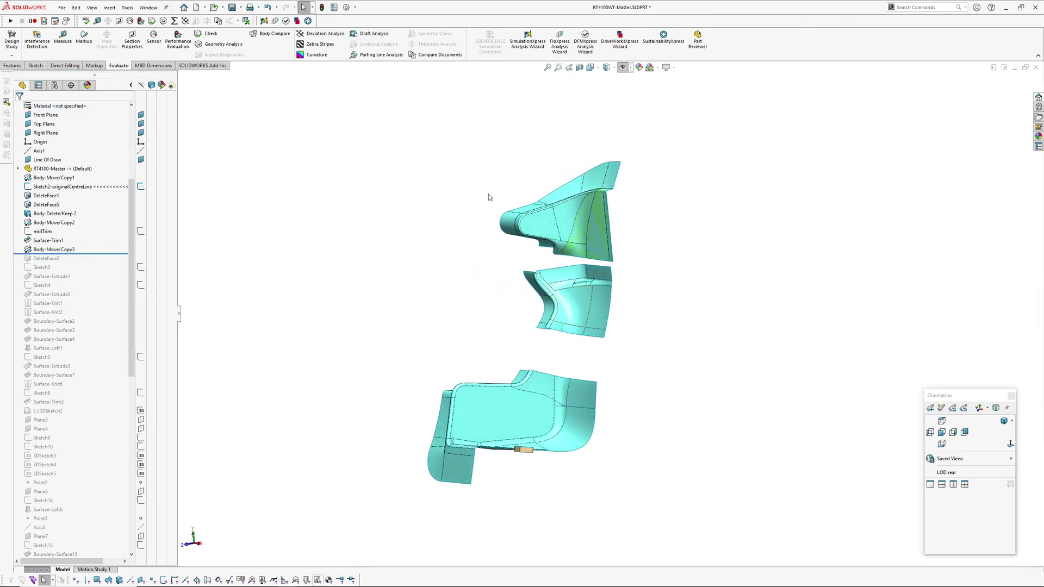
click(52, 250)
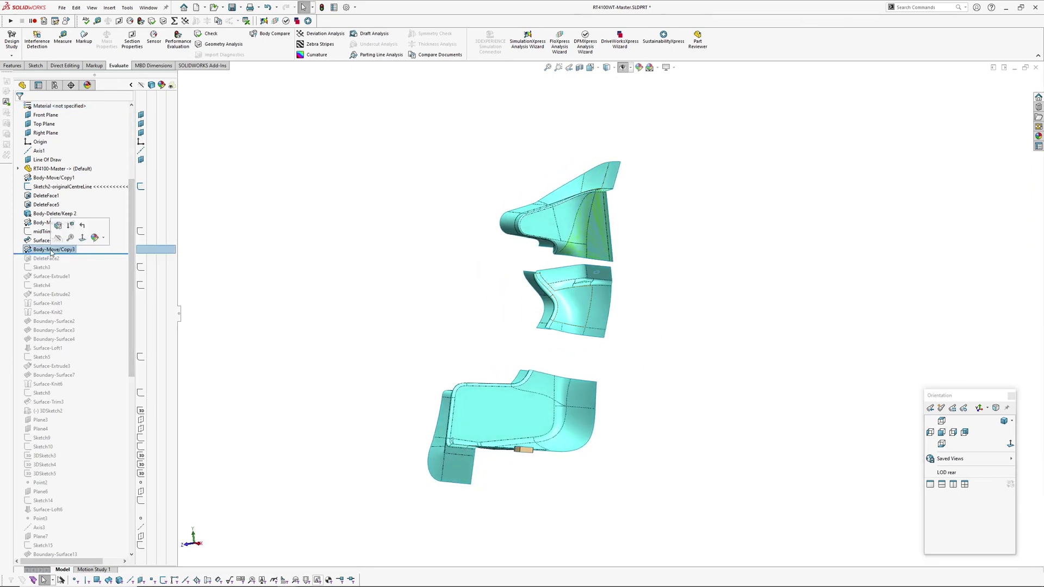
Roll the history forward to just after DeleteFace2 and view the three separate seat sections
drag(80, 254, 85, 265)
middle_drag(526, 318, 534, 297)
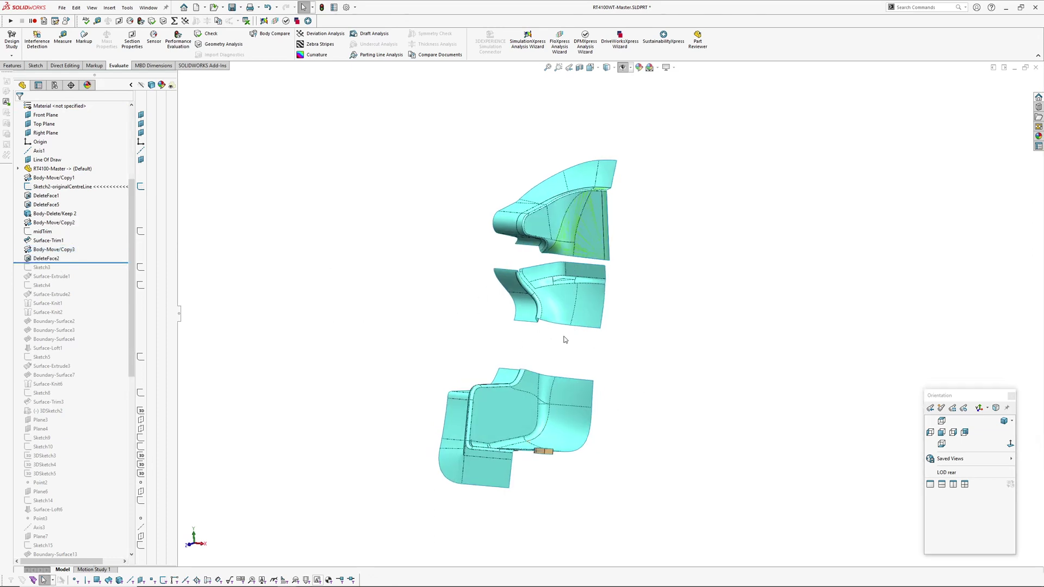
mouse_move(522, 360)
middle_down()
mouse_move(545, 363)
mouse_move(520, 359)
mouse_move(533, 360)
middle_up()
ctrl+middle_drag(533, 360, 516, 356)
Roll the history forward to just after Surface-Knit2 and examine the edges of the lower and middle seat sections
drag(61, 263, 61, 316)
middle_drag(473, 356, 509, 367)
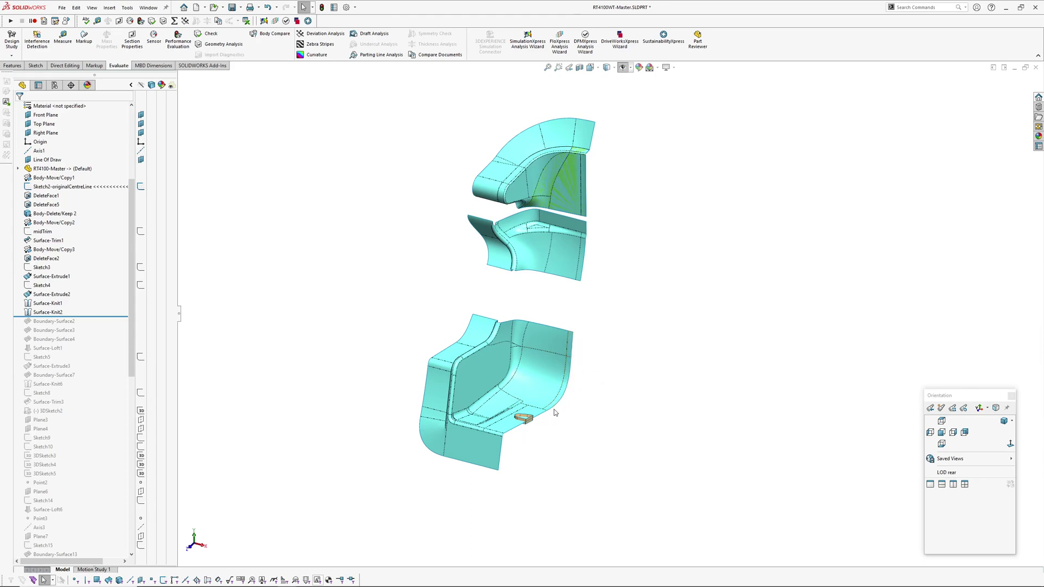
scroll(574, 364, down, 3)
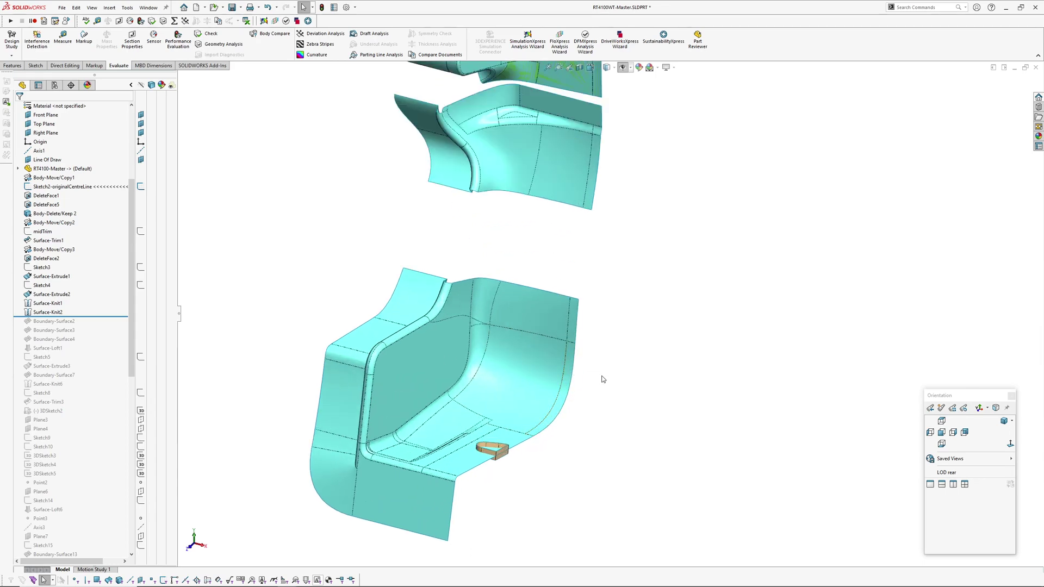
scroll(603, 379, up, 2)
middle_drag(601, 380, 522, 347)
Roll the history forward to just after Boundary-Surface4 and view the boundary surfaces bridging the mid-seat gap
drag(98, 315, 90, 343)
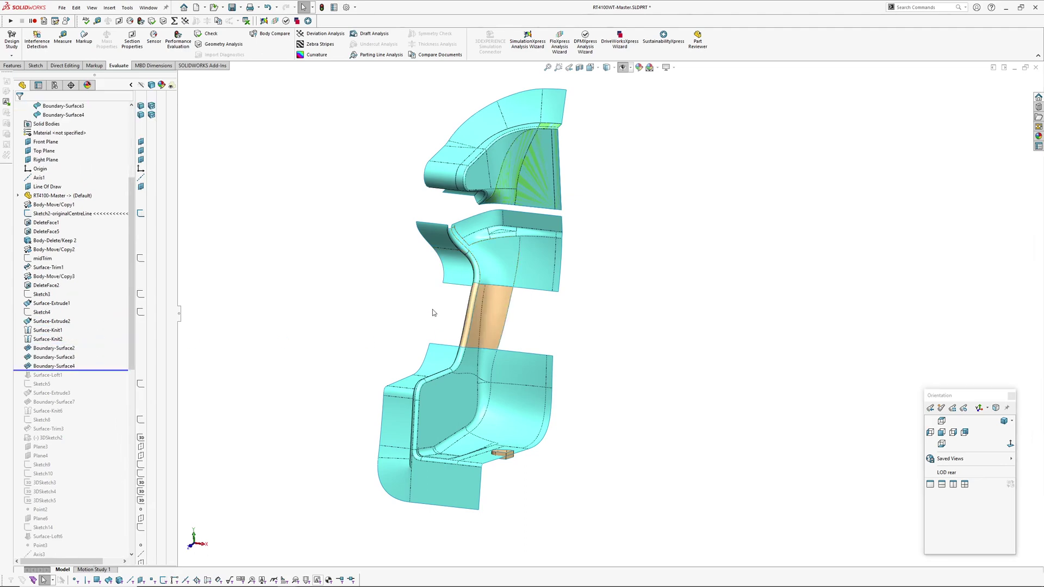
middle_drag(436, 327, 471, 266)
scroll(488, 307, down, 4)
Roll the history forward to just after Surface-Knit6 and select the band of bridging faces across the seat's middle to examine them
drag(85, 373, 88, 421)
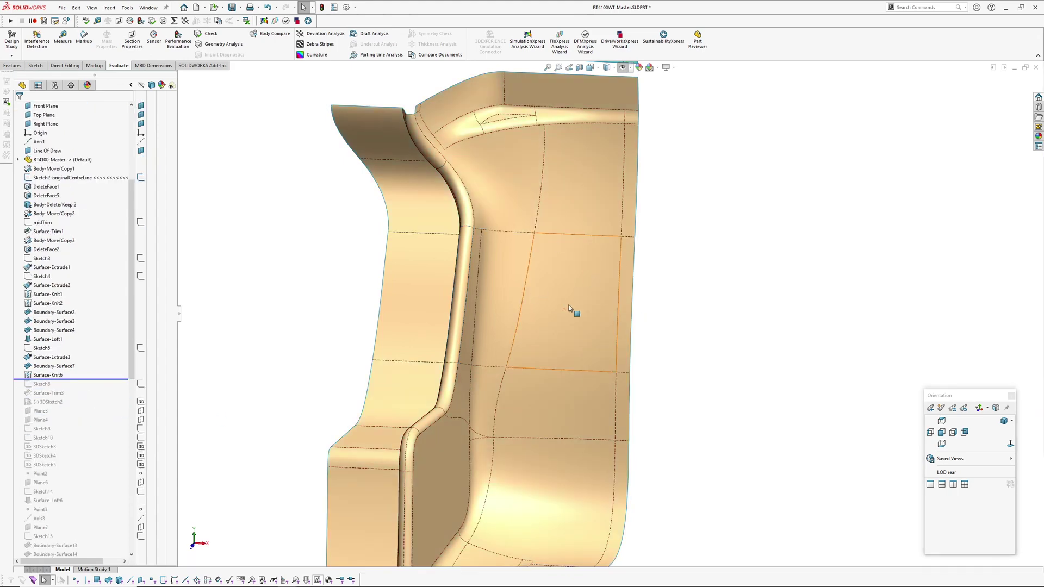
middle_drag(574, 312, 439, 278)
click(439, 280)
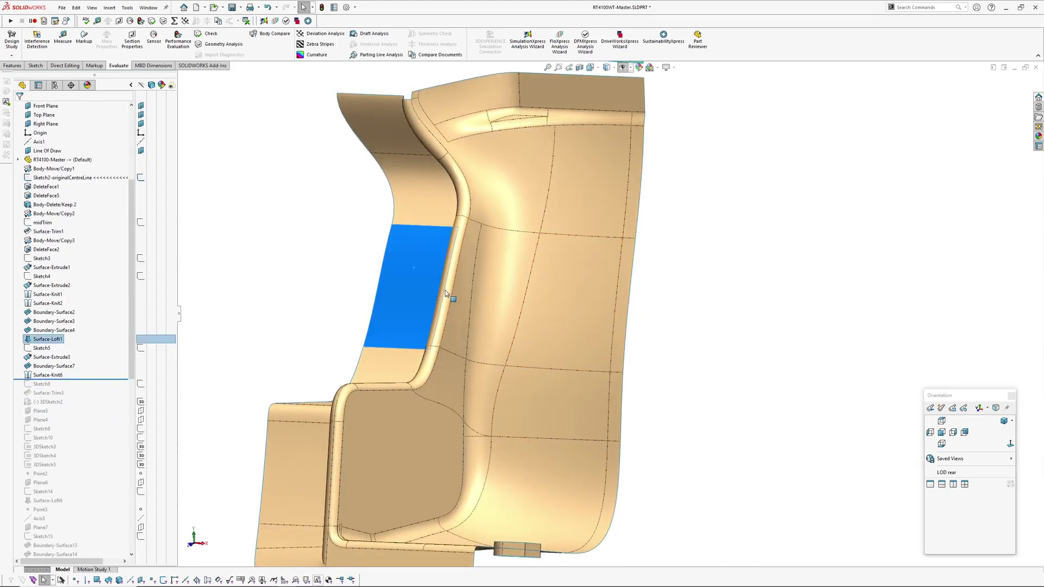
ctrl+click(454, 300)
ctrl+click(493, 318)
ctrl+click(580, 328)
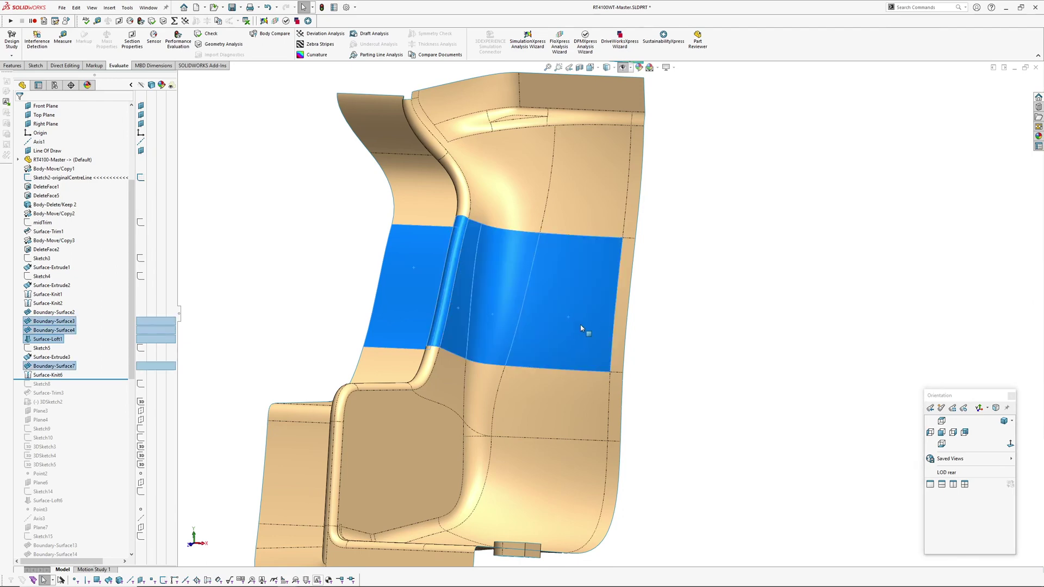
ctrl+click(622, 308)
middle_drag(536, 310, 499, 336)
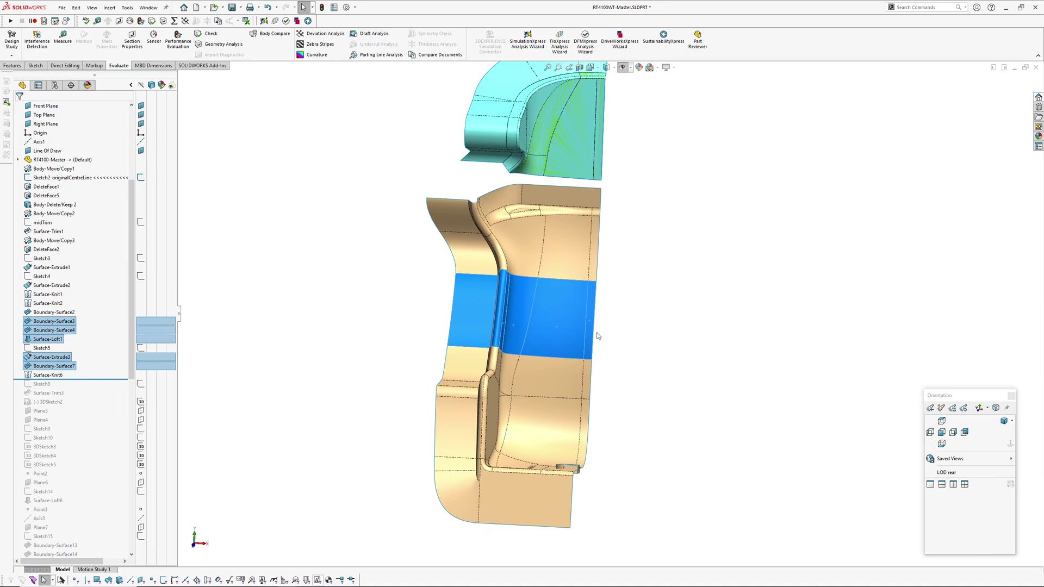
middle_drag(595, 335, 494, 312)
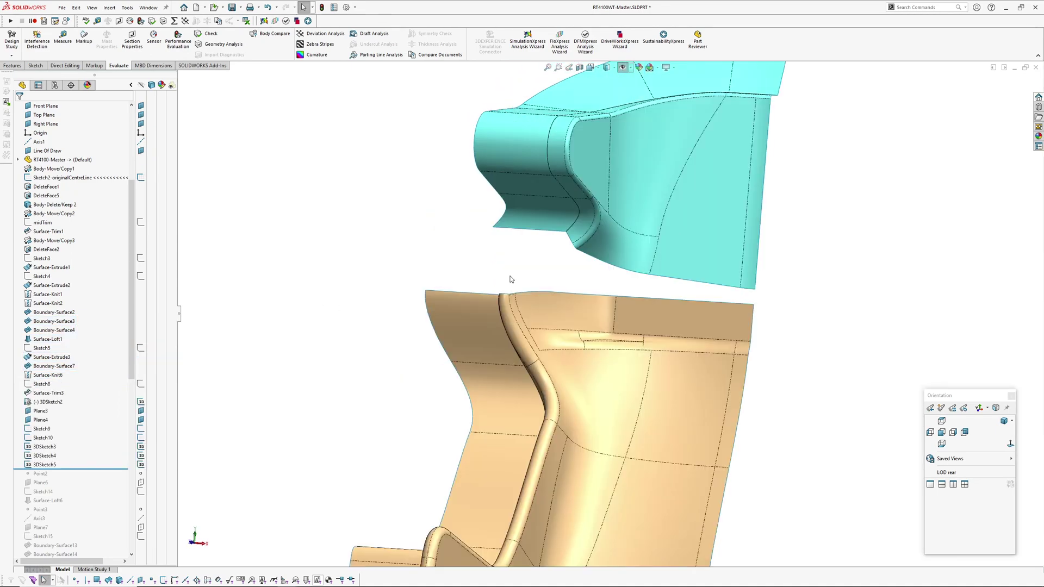
Roll the history forward to just after Boundary-Surface14 and examine the first surfaces joining the head restraint to the shoulders
middle_drag(510, 279, 579, 204)
middle_drag(692, 260, 598, 266)
scroll(85, 400, down, 4)
mouse_move(93, 363)
mouse_down()
mouse_move(82, 397)
mouse_move(100, 408)
mouse_move(99, 461)
mouse_up()
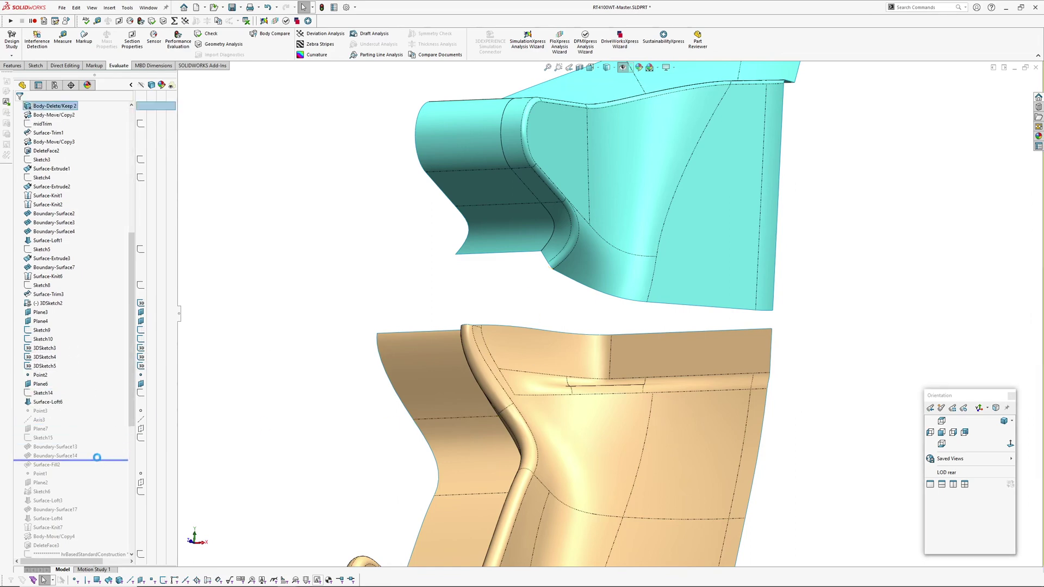
ctrl+middle_drag(562, 327, 582, 261)
mouse_move(582, 261)
middle_down()
mouse_move(525, 267)
mouse_move(582, 259)
middle_up()
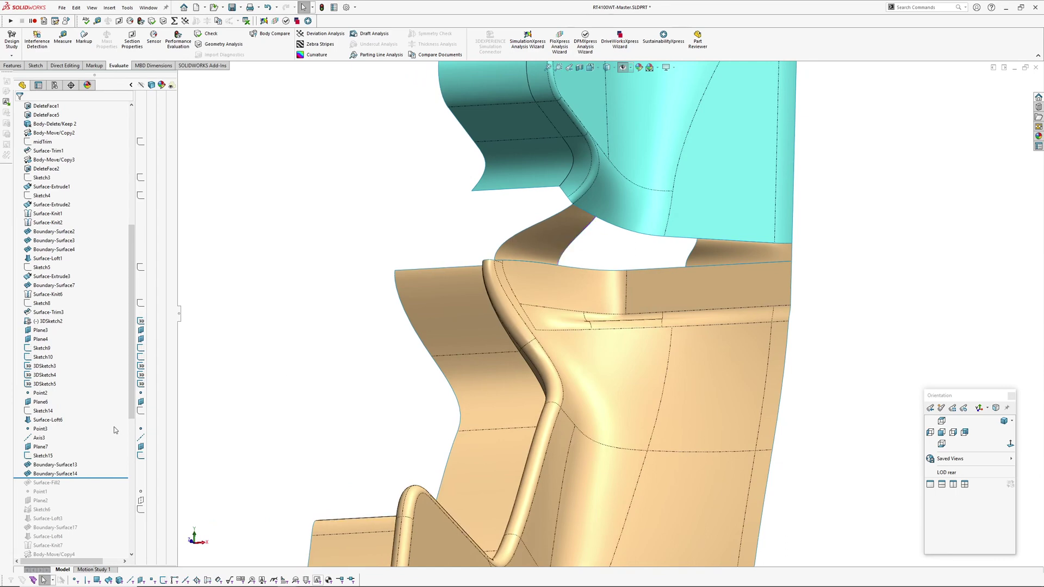
Roll the history forward to just after Surface-Loft4 and examine the filled transition between shoulders and head restraint
scroll(111, 429, down, 1)
scroll(111, 429, down, 5)
drag(100, 320, 97, 381)
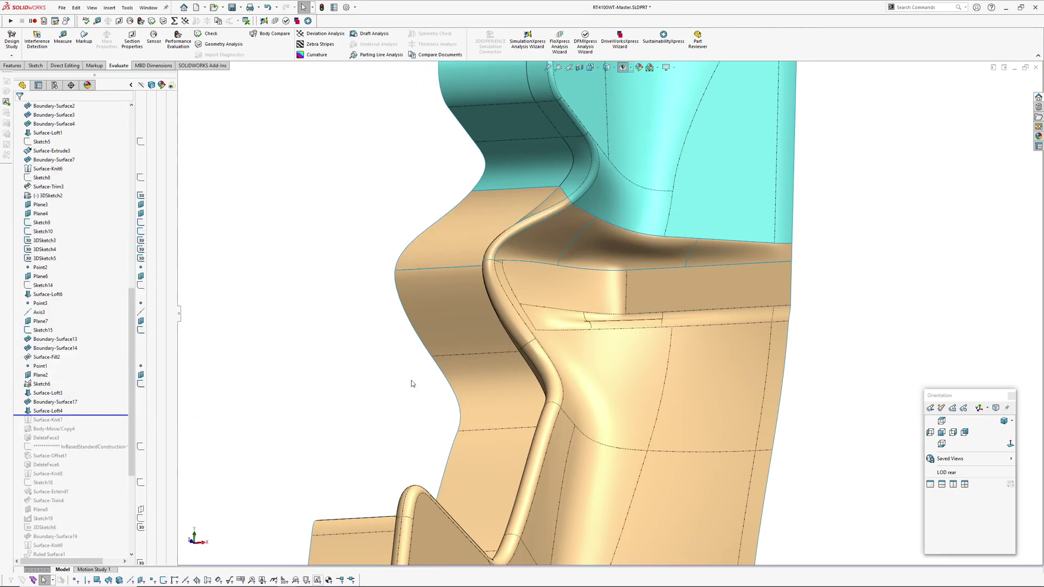
middle_drag(608, 244, 552, 245)
Roll the history forward to just after DeleteFace3 and examine the knitted half seat from base to head restraint
drag(97, 416, 92, 441)
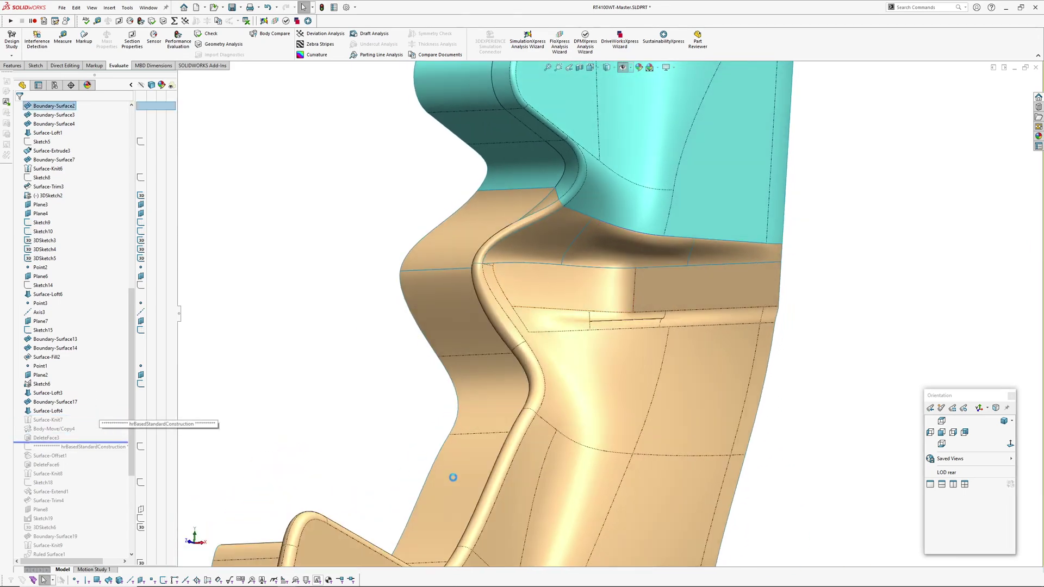
scroll(647, 282, up, 5)
middle_drag(569, 260, 502, 308)
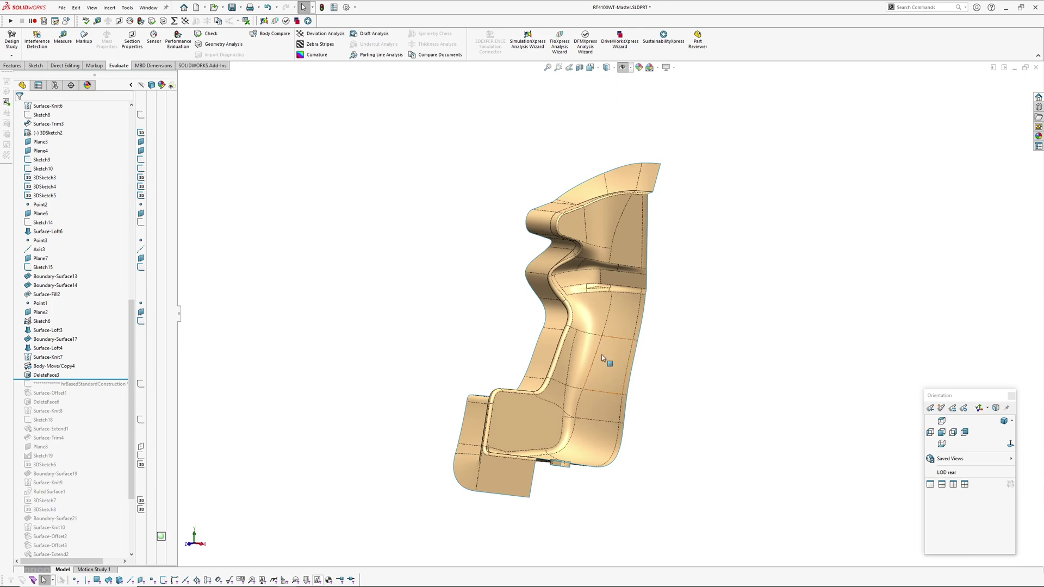
scroll(606, 361, down, 3)
middle_click(579, 340)
middle_drag(579, 340, 287, 324)
Roll the history forward to the end, just after Body-Delete/Keep 3, and examine the wide seat master from both sides
scroll(72, 357, down, 1)
scroll(73, 357, down, 3)
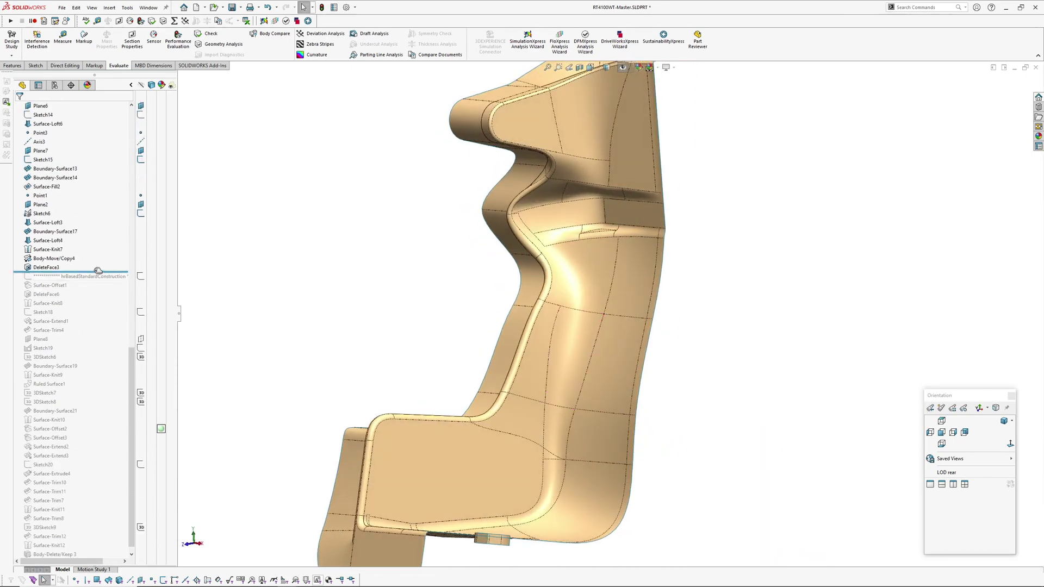
drag(97, 271, 70, 550)
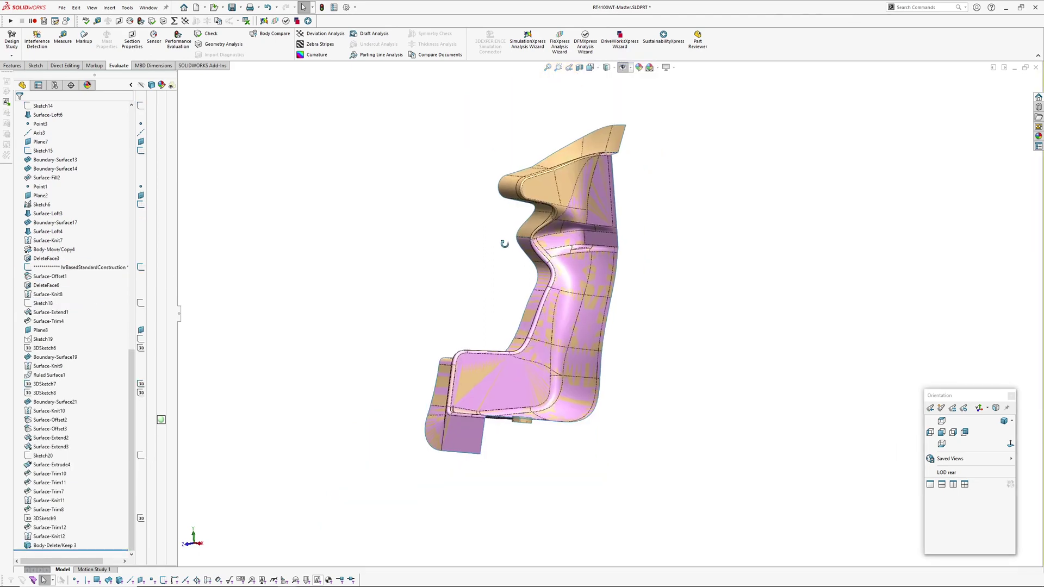
middle_drag(748, 258, 517, 216)
scroll(545, 221, down, 5)
scroll(504, 208, up, 3)
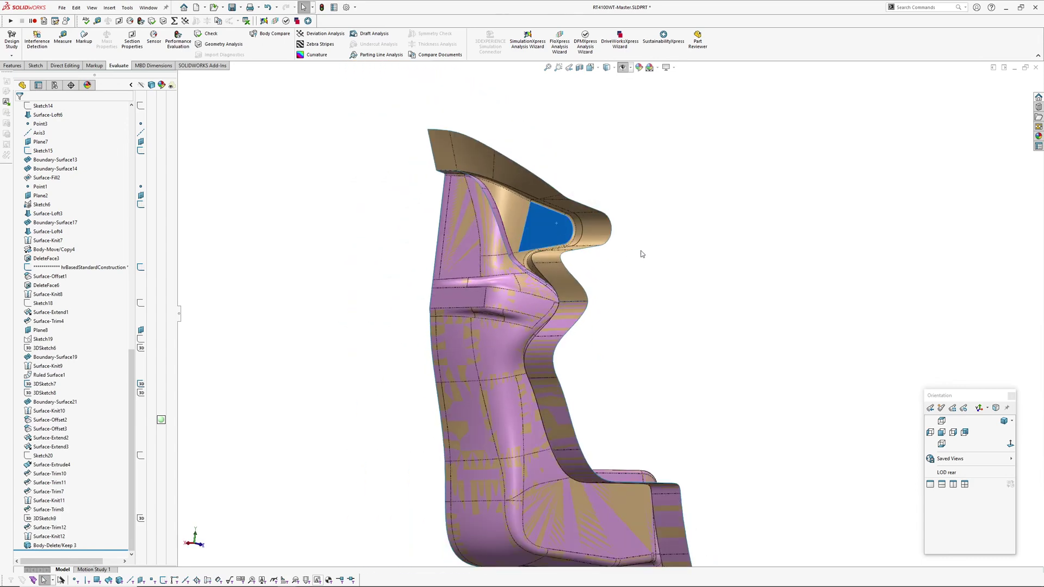
middle_drag(618, 294, 457, 308)
middle_drag(522, 167, 419, 232)
Switch to the RT4100WT part and examine the mirrored full seat from the front and side
click(148, 7)
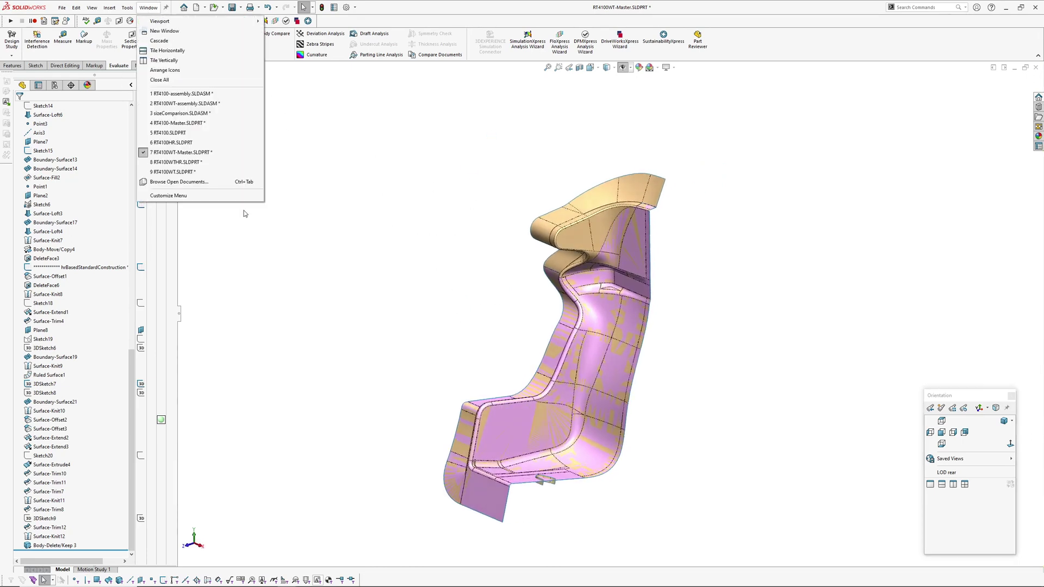
click(185, 172)
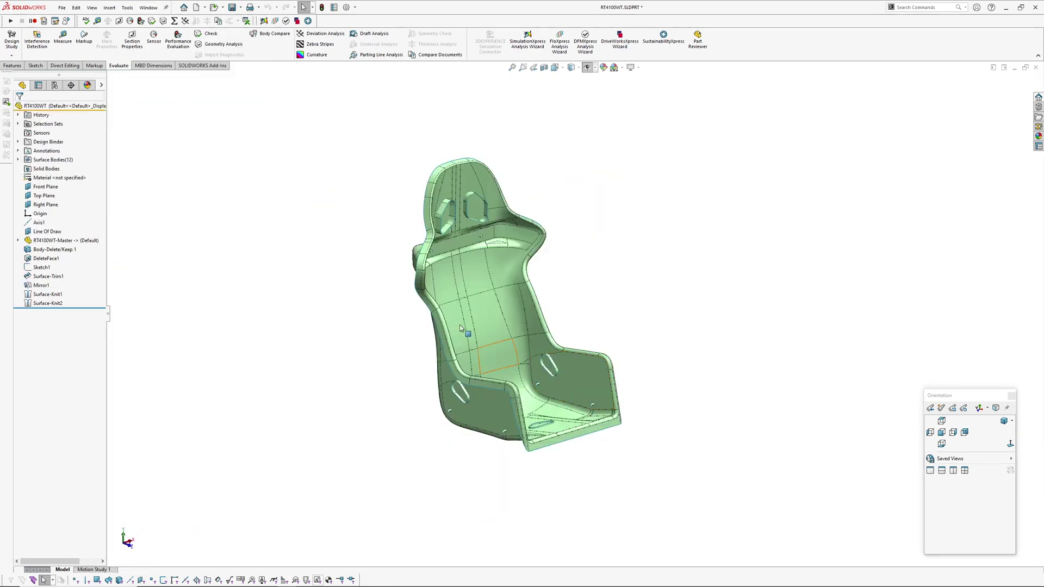
middle_drag(377, 245, 421, 243)
scroll(530, 247, down, 3)
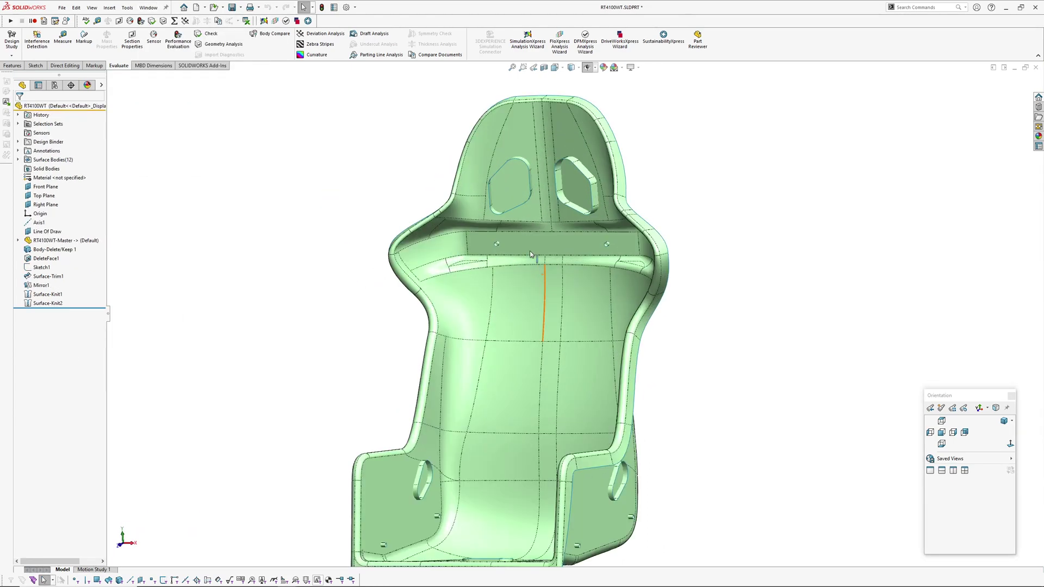
middle_drag(538, 255, 515, 303)
scroll(515, 304, up, 3)
middle_drag(388, 322, 620, 294)
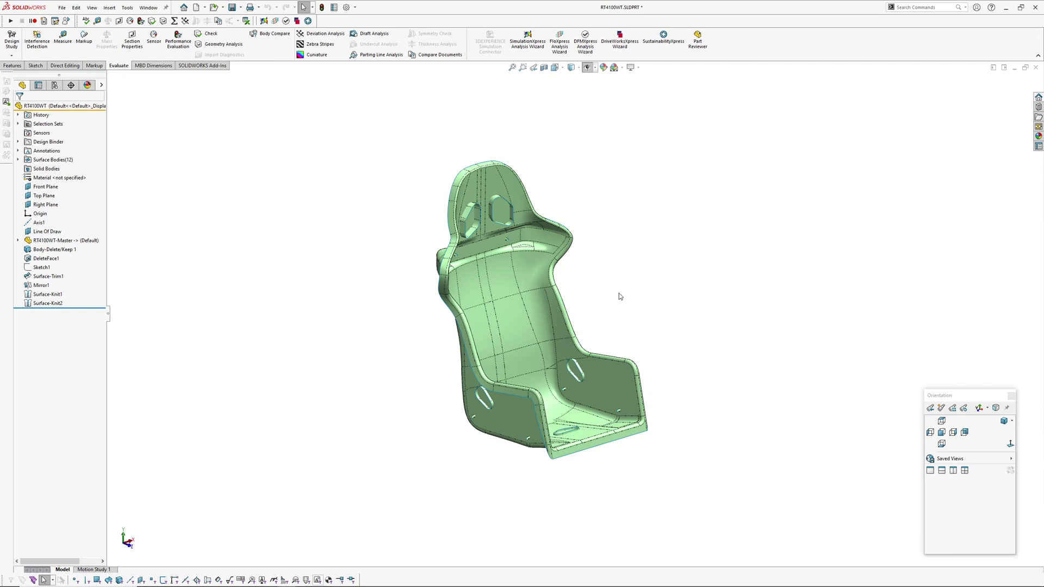
middle_drag(603, 293, 536, 257)
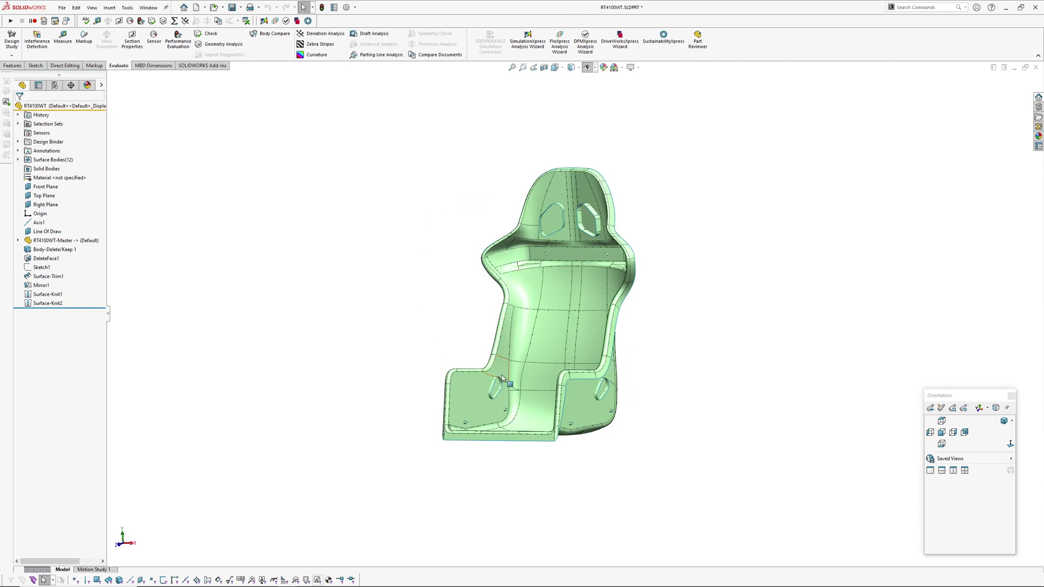
middle_drag(520, 217, 614, 288)
Switch to the sizeComparison assembly and view the overlaid RT4100 and RT4100WT seats at an angle
key(alt+Tab)
key(alt+Tab)
key(alt+Tab)
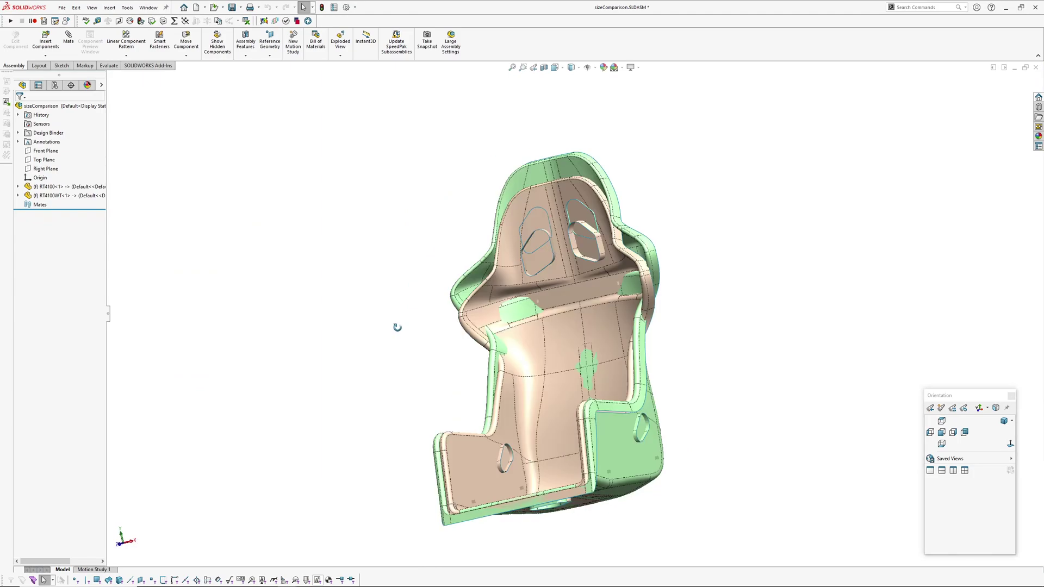
mouse_move(396, 326)
middle_down()
mouse_move(425, 250)
mouse_move(580, 237)
mouse_move(466, 277)
mouse_move(519, 270)
mouse_move(518, 309)
mouse_move(568, 272)
mouse_move(380, 240)
mouse_move(375, 308)
mouse_move(389, 305)
mouse_move(391, 327)
mouse_move(388, 307)
mouse_move(409, 311)
middle_up()
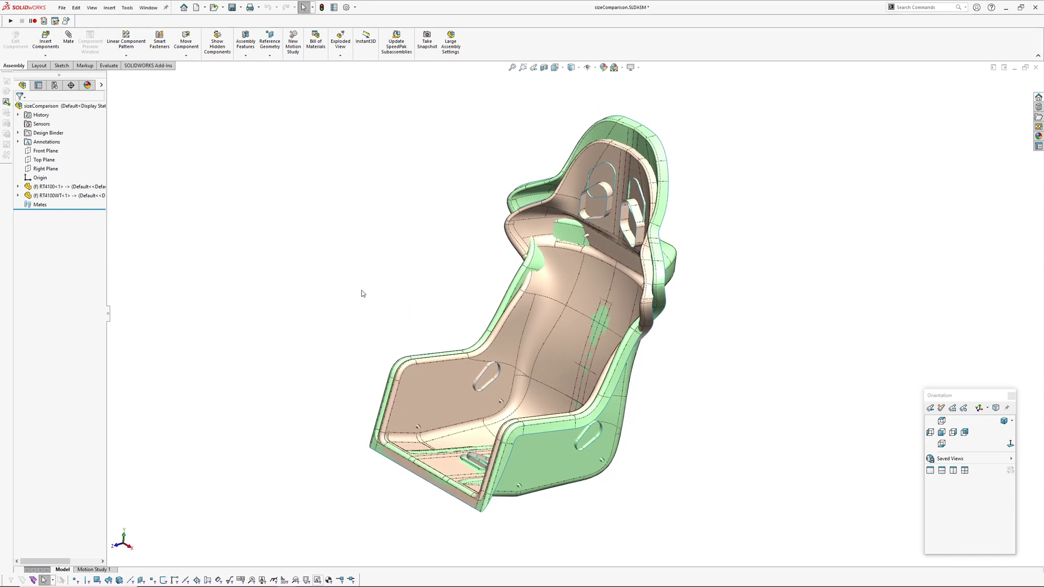